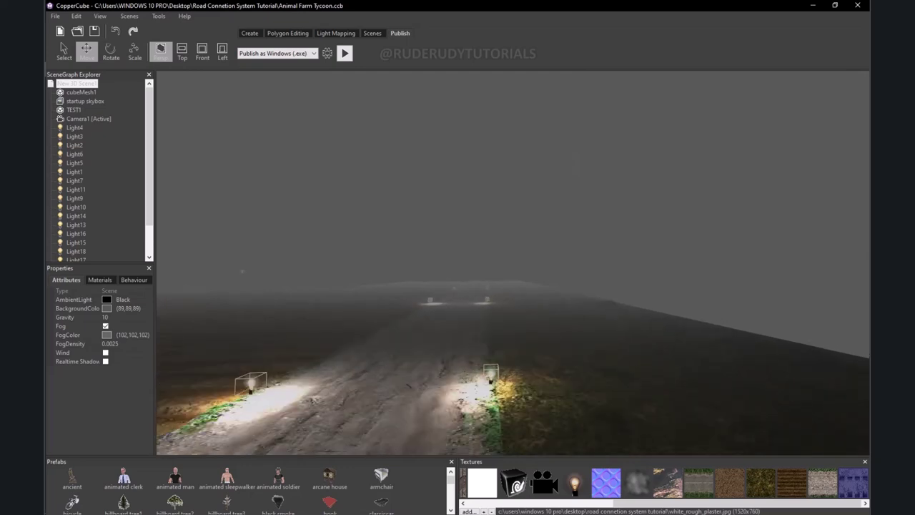
Fly the CopperCube view along the foggy road, past the lamps and crate, toward the field.
key(Up)
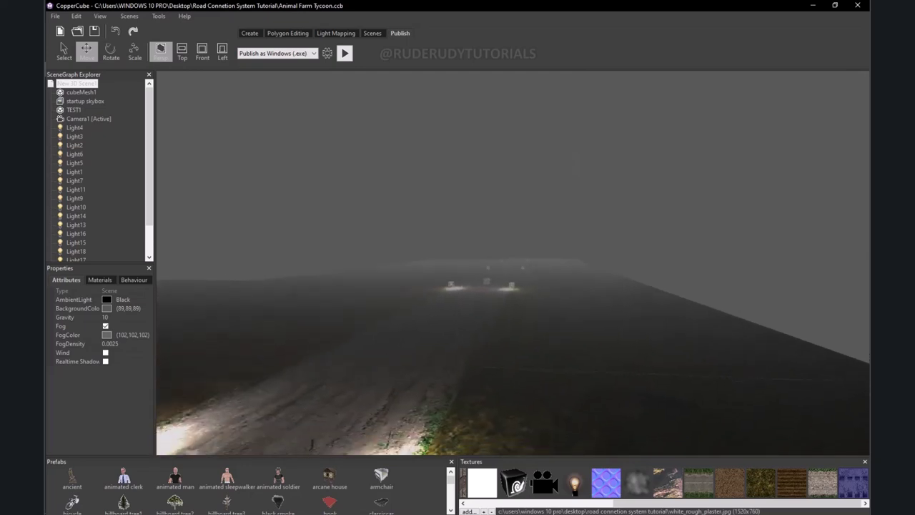
key(Up)
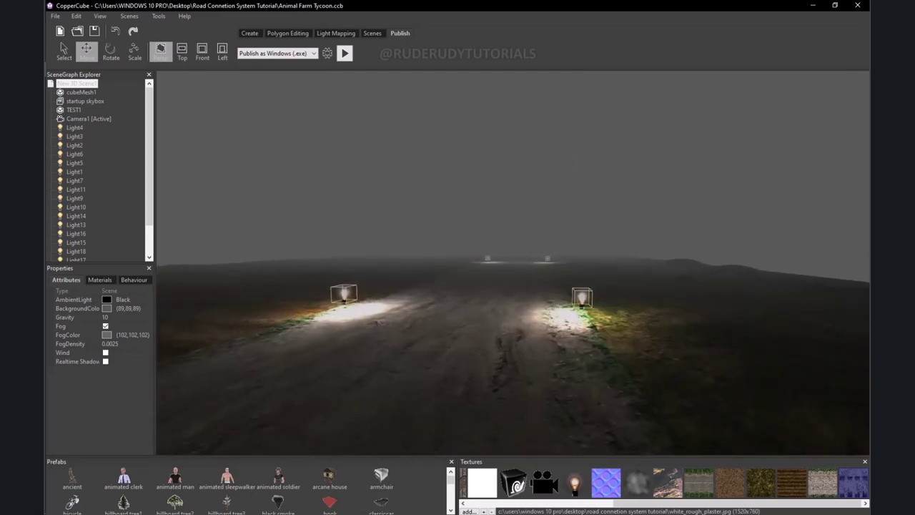
key(Up)
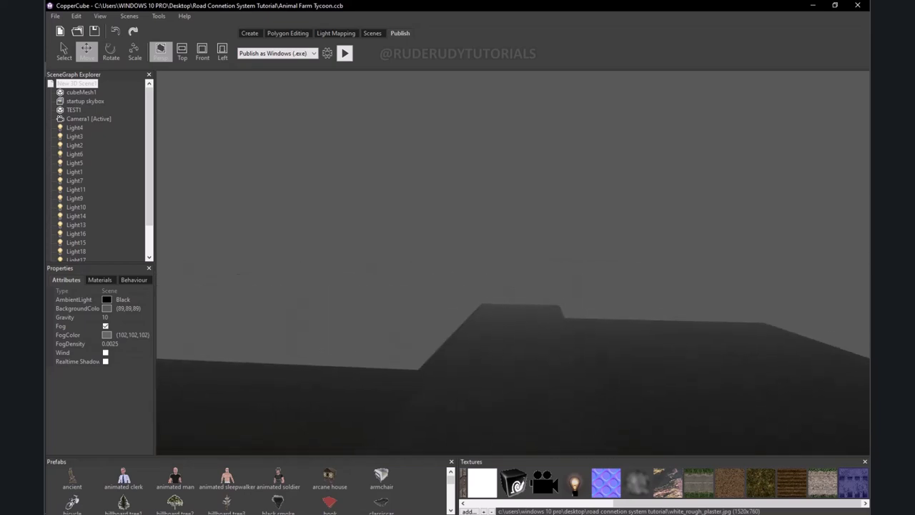
key(Up)
key(Up)
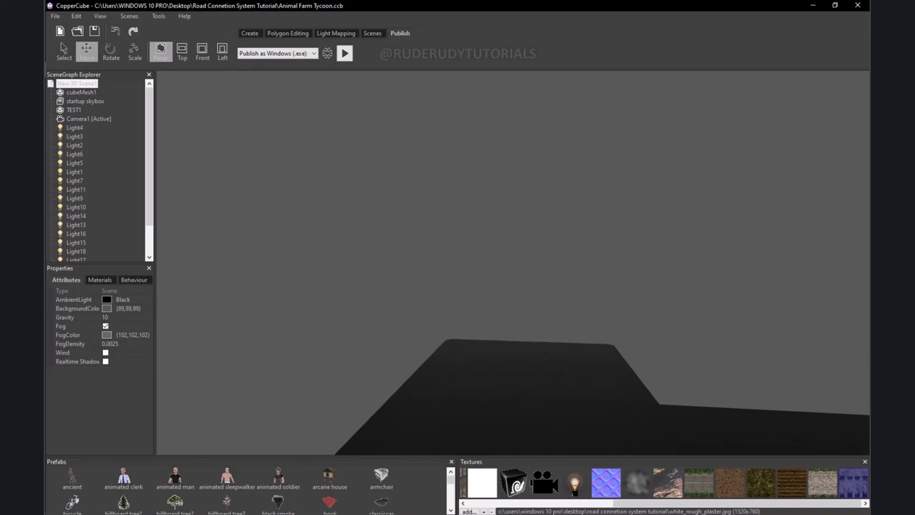
key(Up)
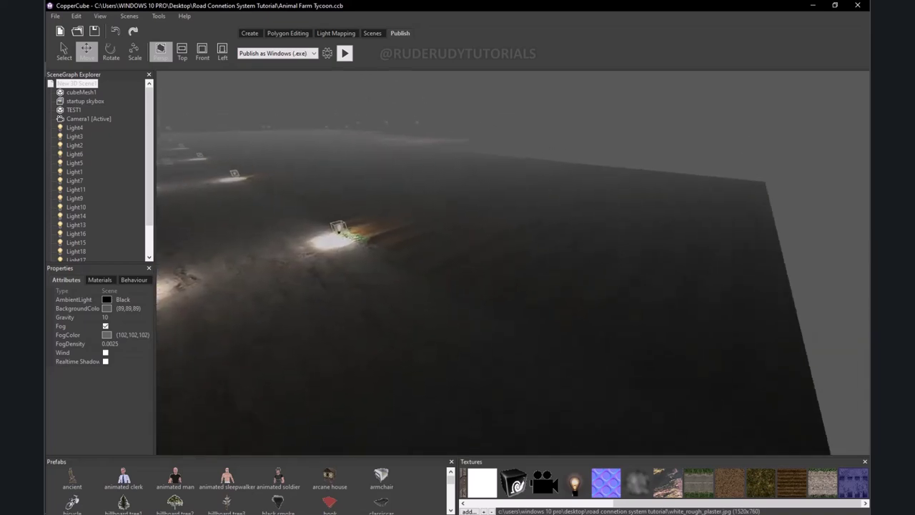
key(Up)
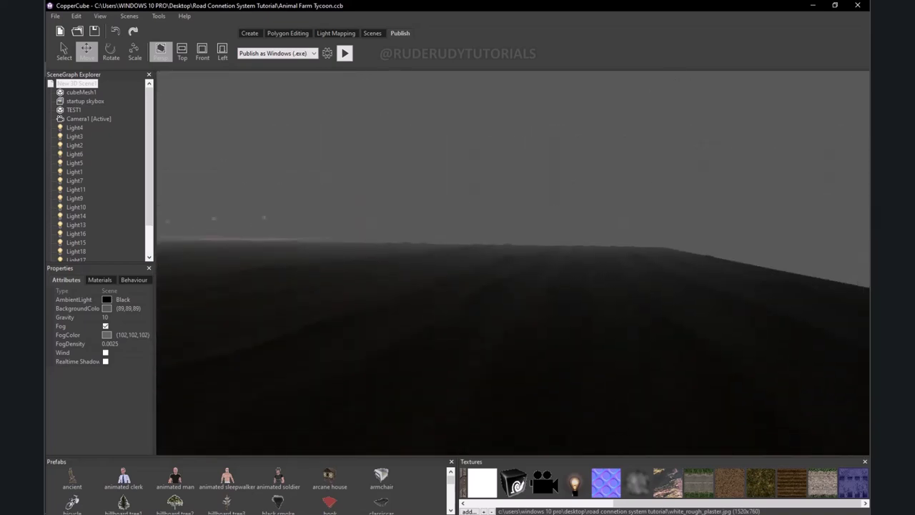
key(Up)
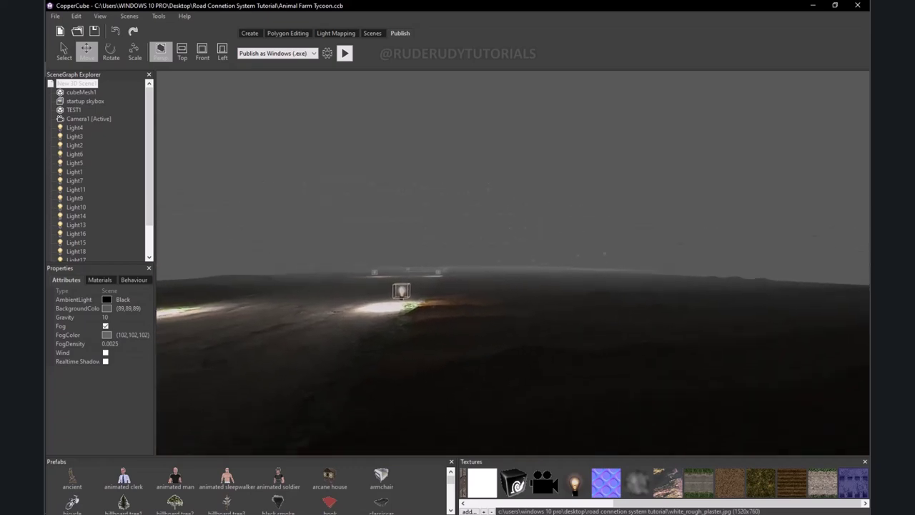
key(Down)
key(Down)
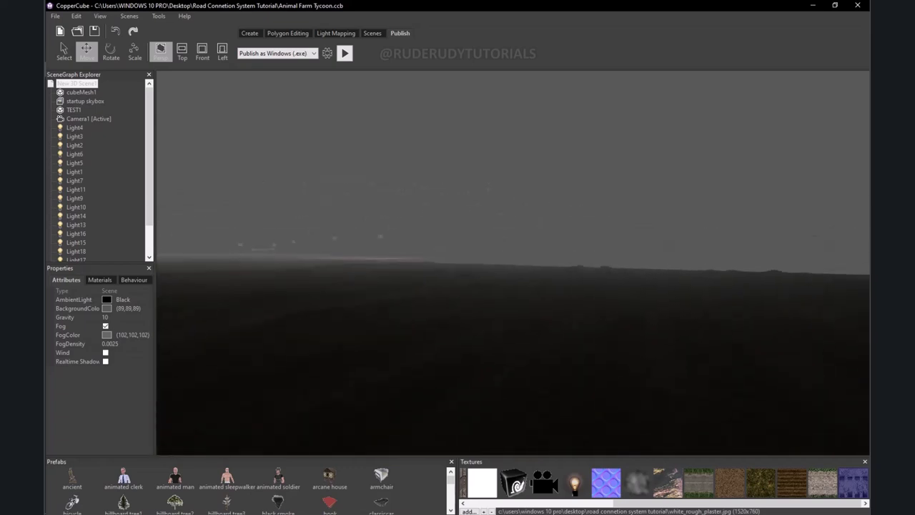
key(Up)
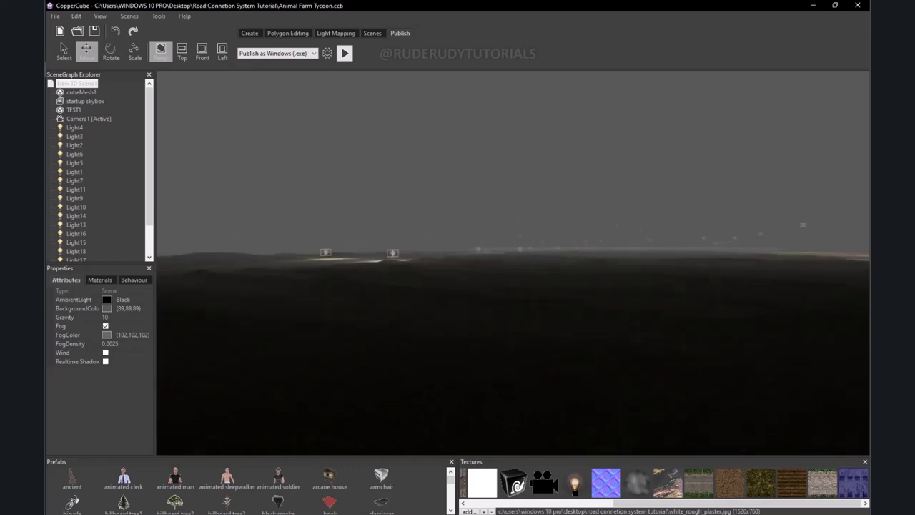
key(Up)
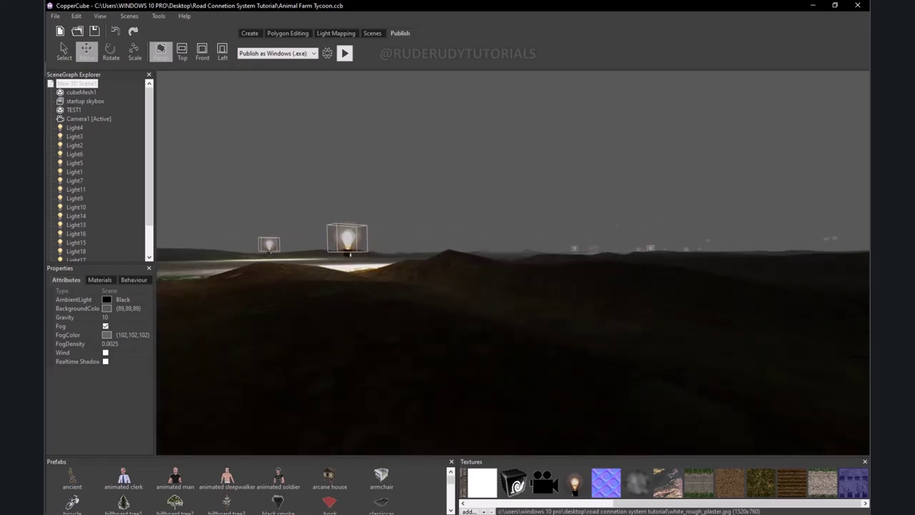
key(Up)
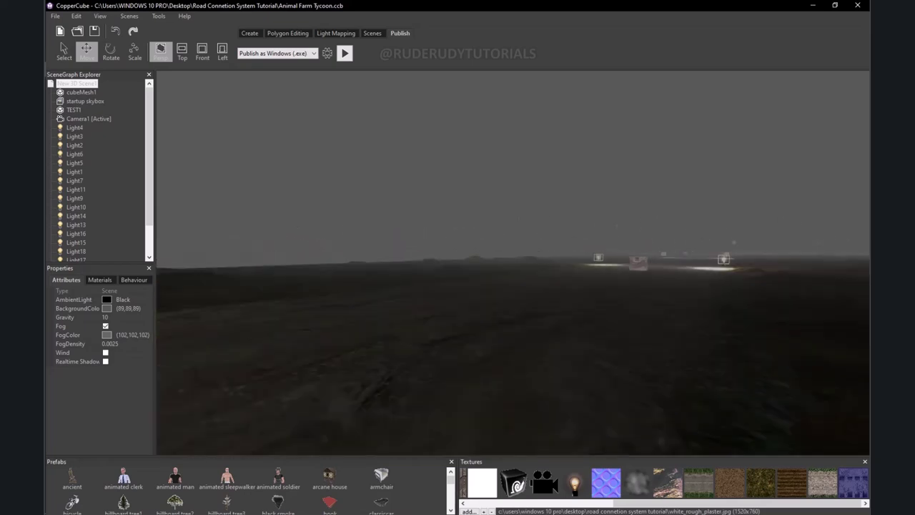
key(Up)
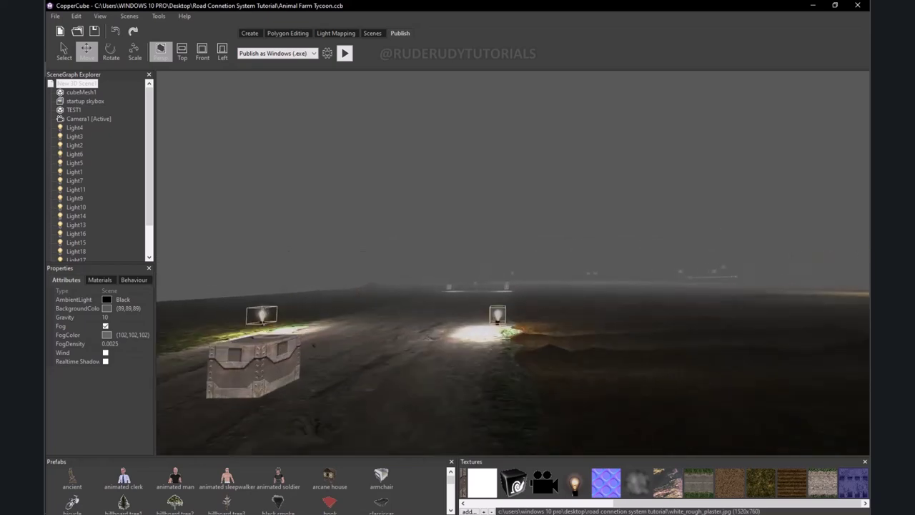
key(Down)
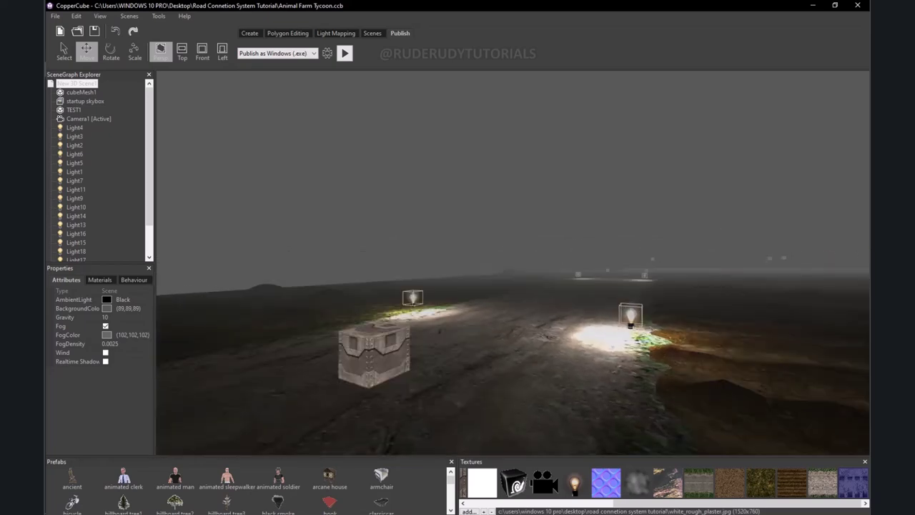
key(Right)
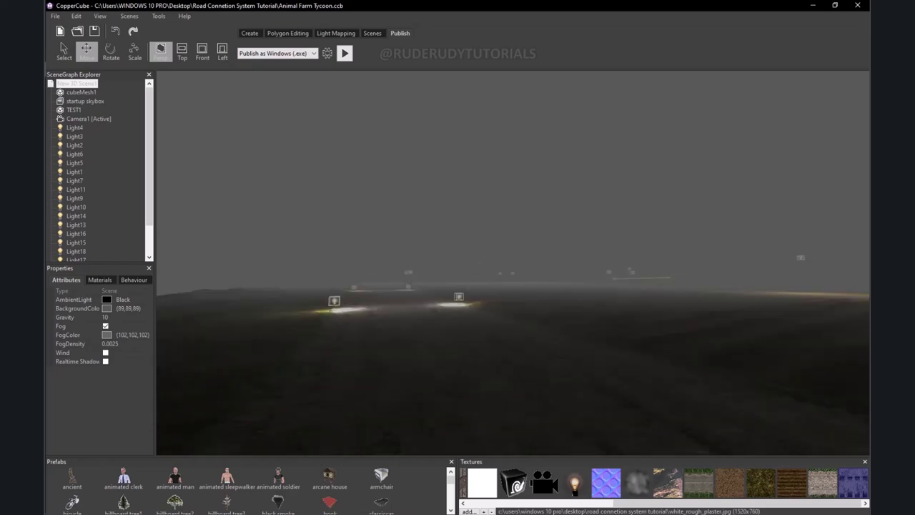
key(Up)
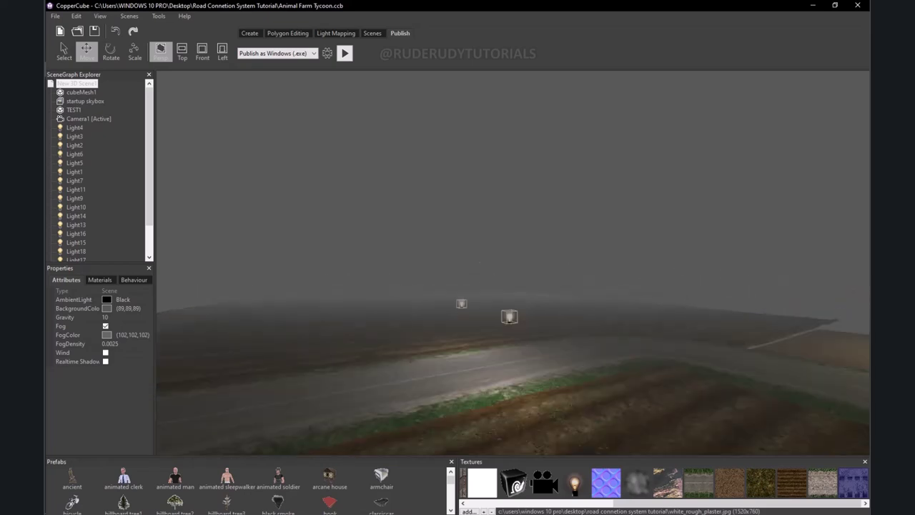
key(Down)
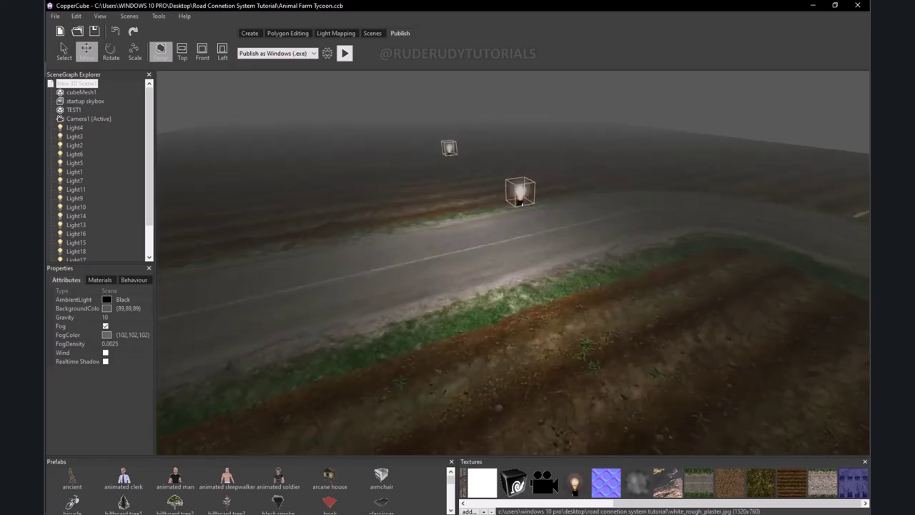
key(Right)
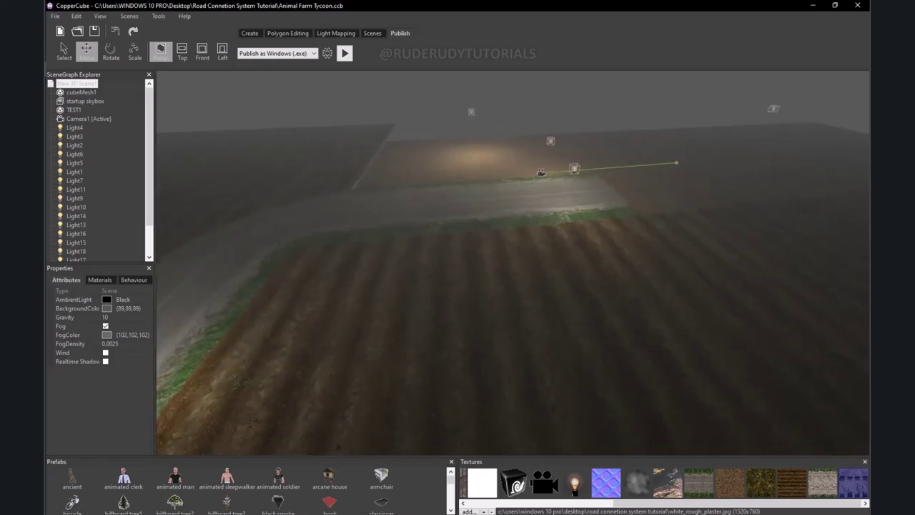
key(Up)
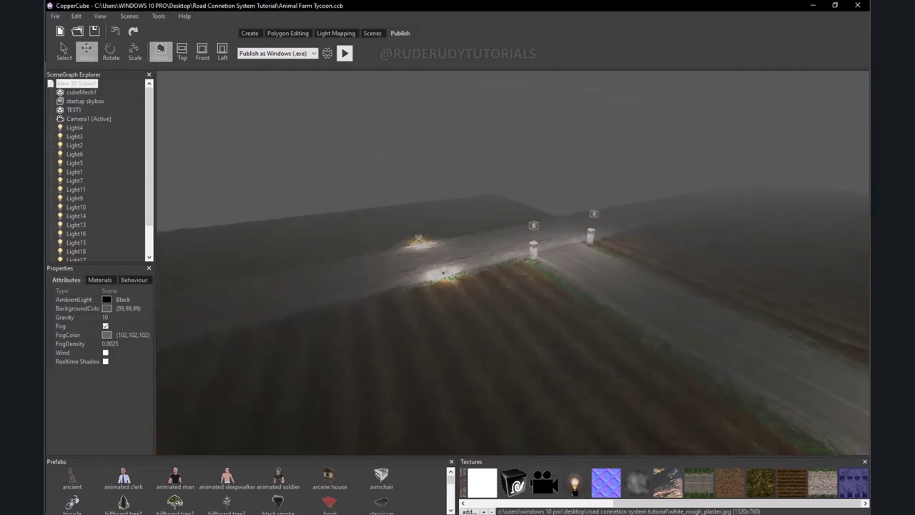
key(Up)
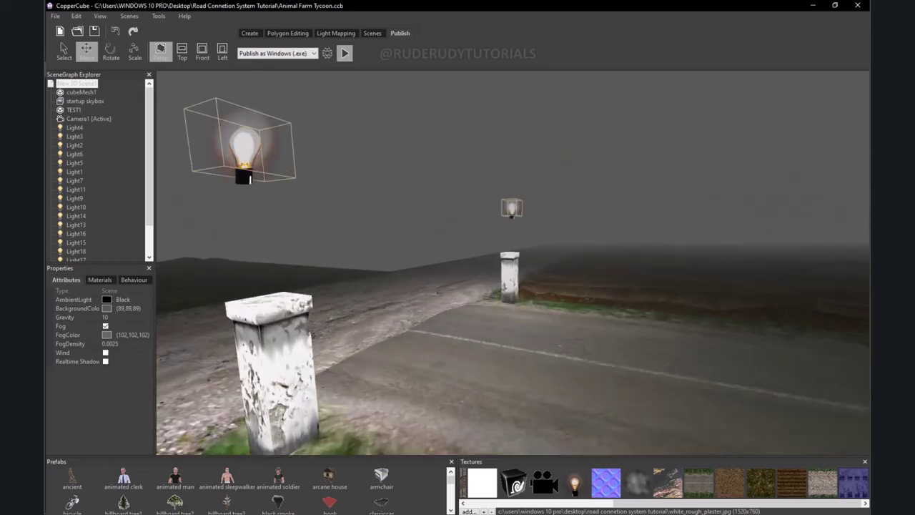
Test-run the scene, walk toward the road edge and grass strip, then end the run.
click(344, 53)
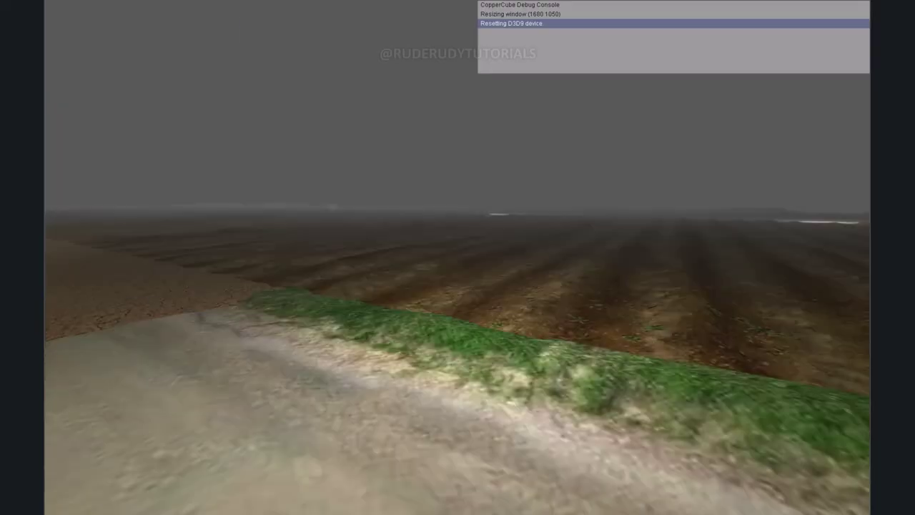
mouse_move(458, 257)
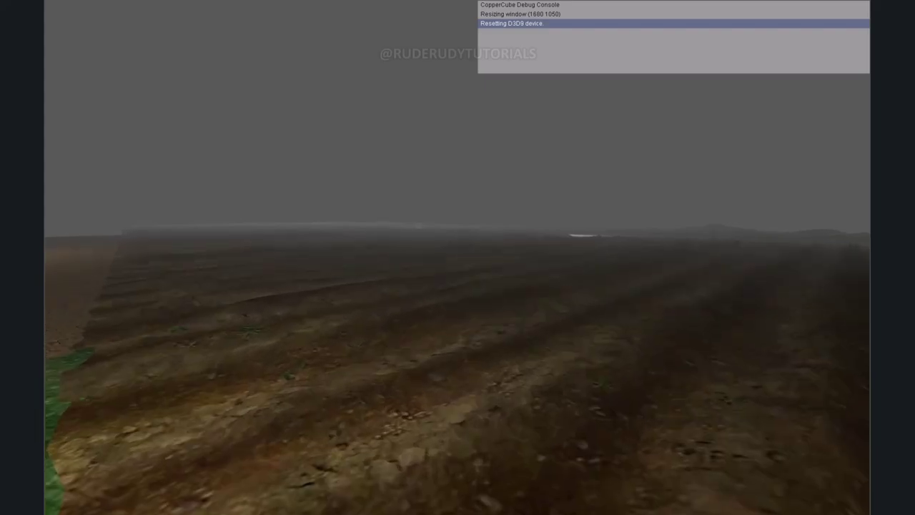
key(w)
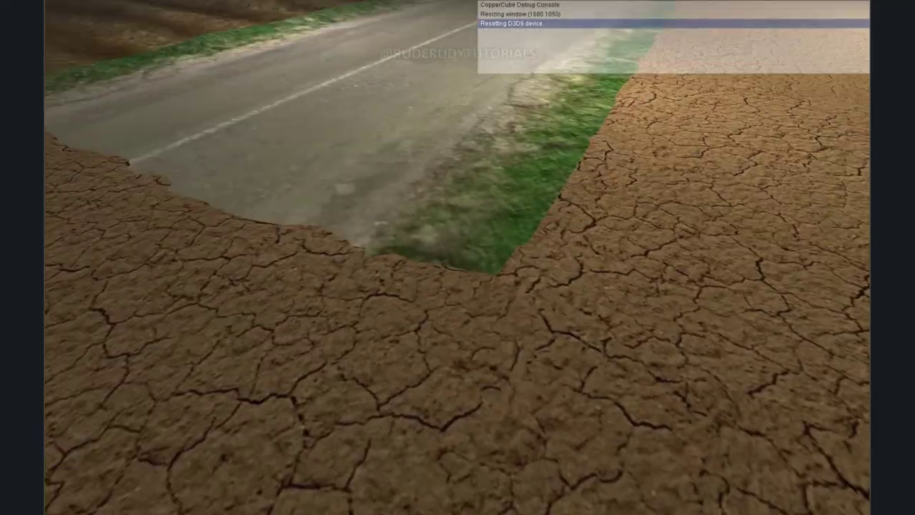
key(w)
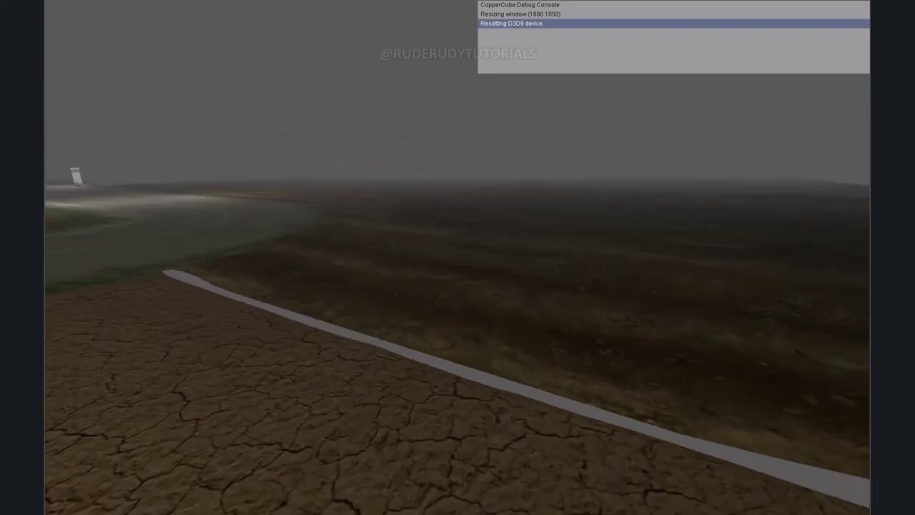
key(Escape)
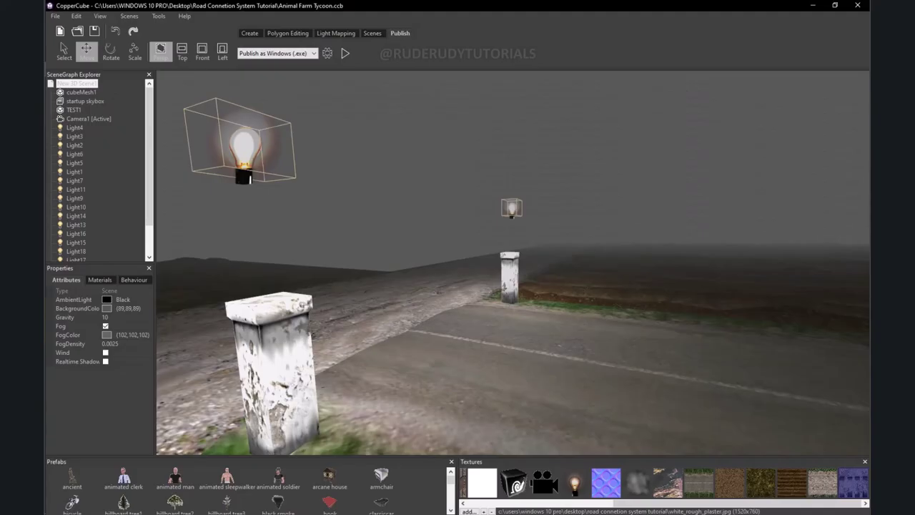
Focus on Camera1 and drag its aim point along the road and out over the dirt field.
key(f)
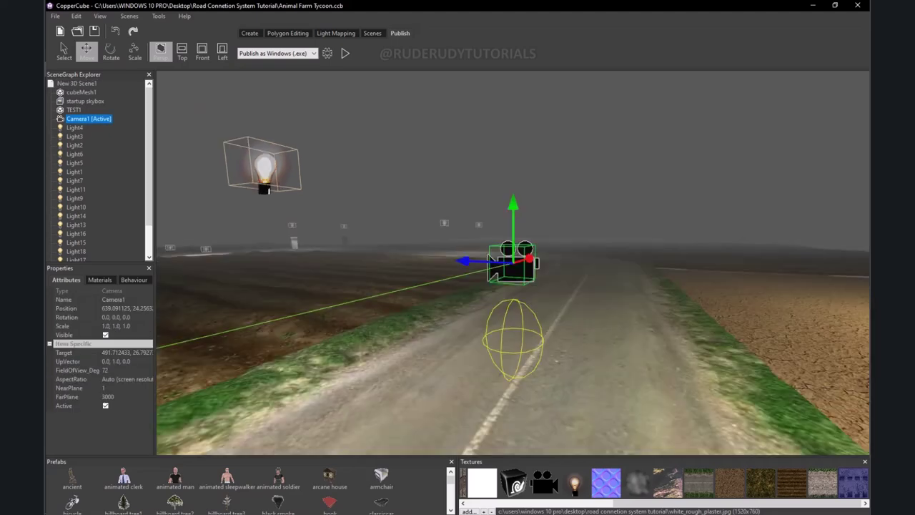
scroll(490, 258, down, 3)
scroll(490, 259, down, 2)
scroll(490, 258, down, 2)
scroll(491, 259, down, 2)
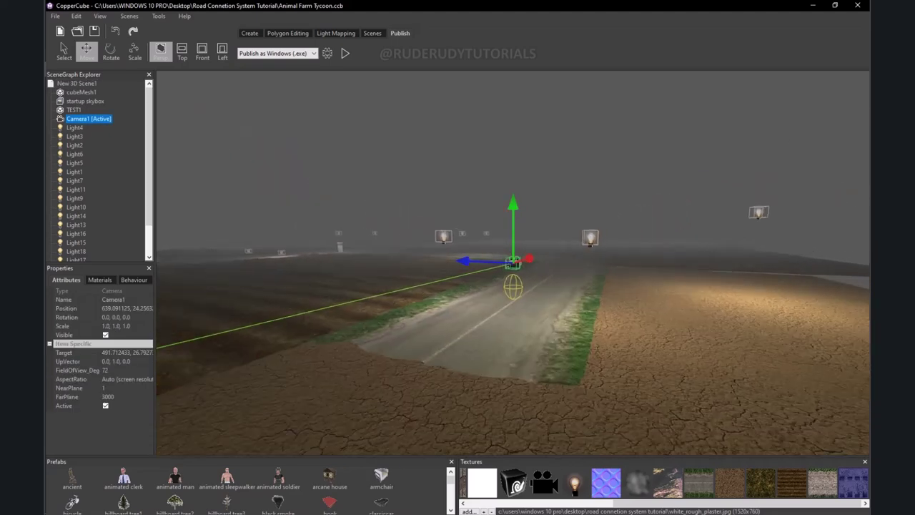
middle_drag(490, 258, 558, 258)
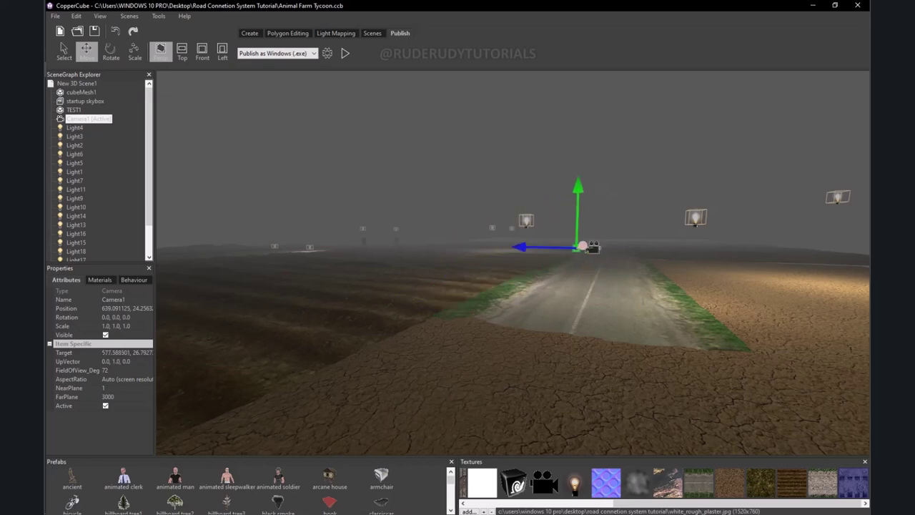
middle_drag(557, 259, 558, 300)
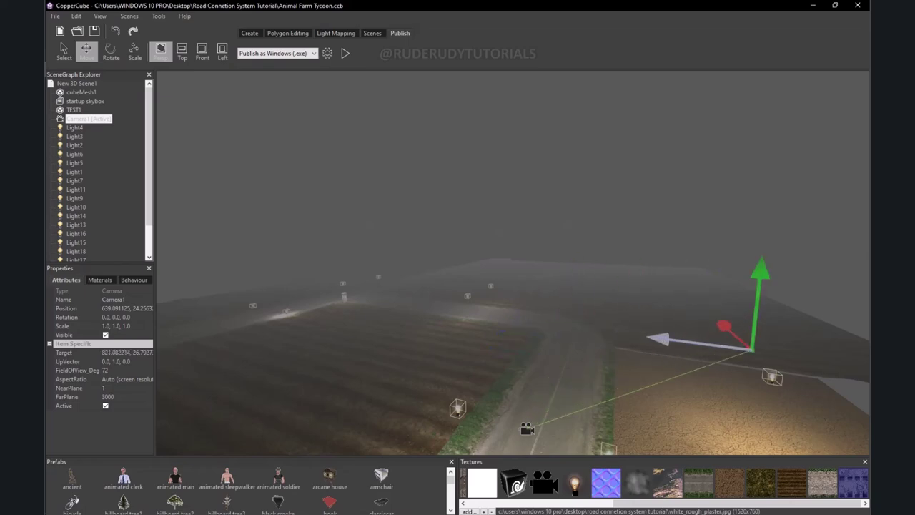
Move Camera1 itself out over the dirt field and start a new test run.
click(526, 429)
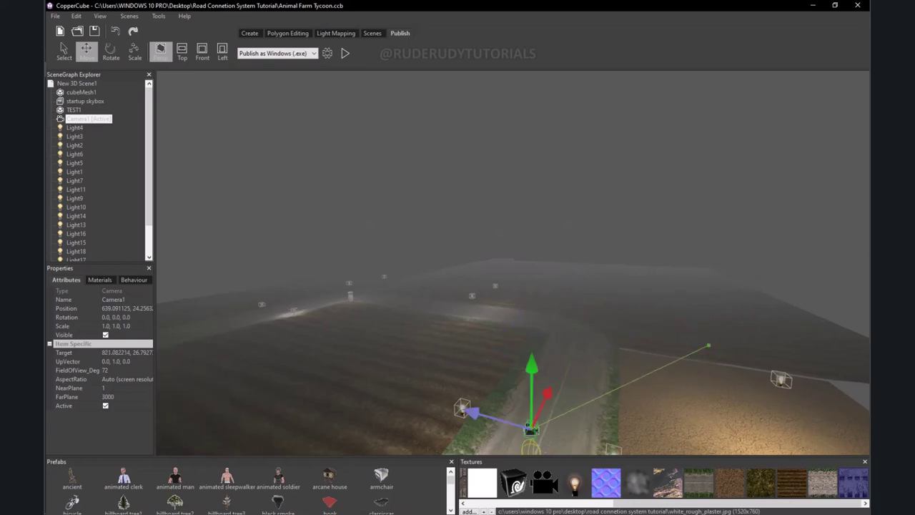
middle_drag(529, 401, 529, 343)
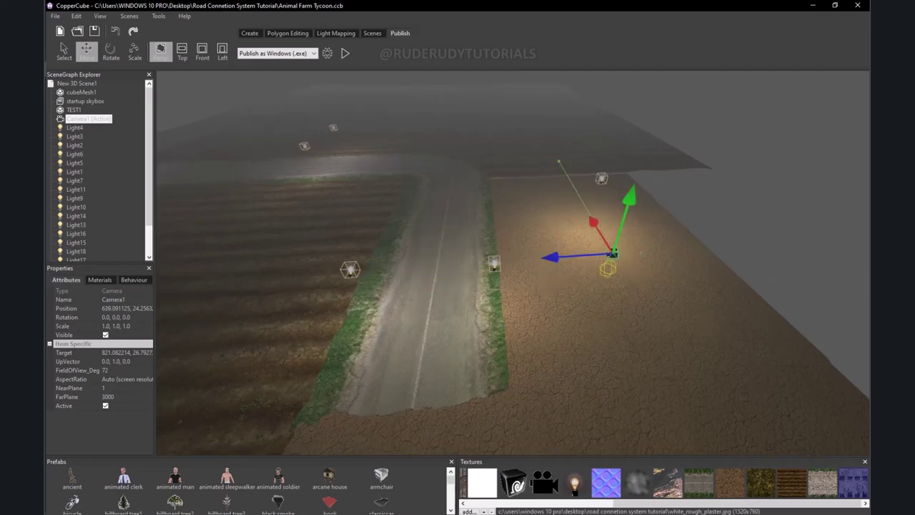
middle_drag(528, 343, 529, 215)
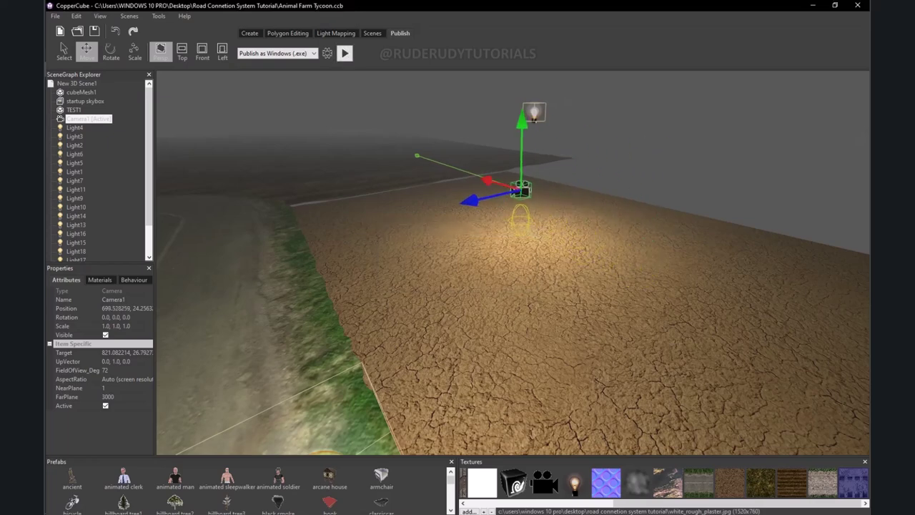
key(F5)
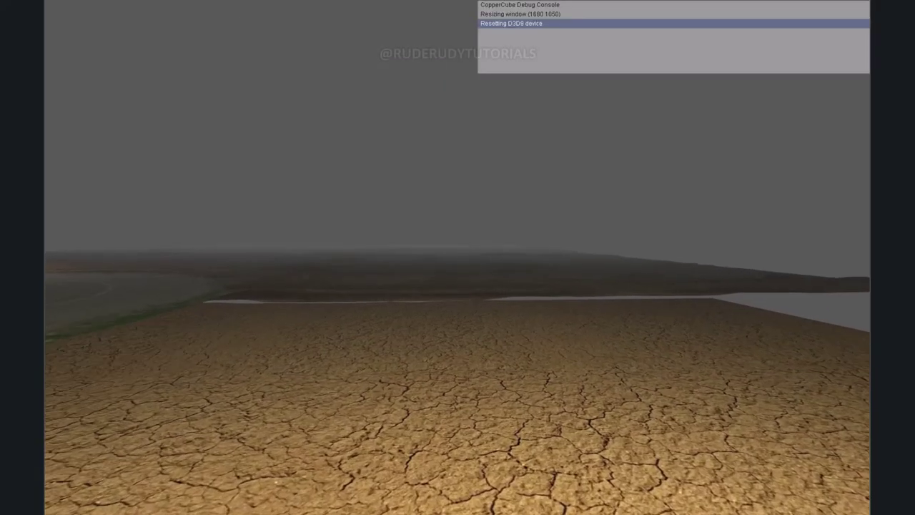
Walk forward over the cracked ground, turning to look toward the lake and along the road.
key(Up)
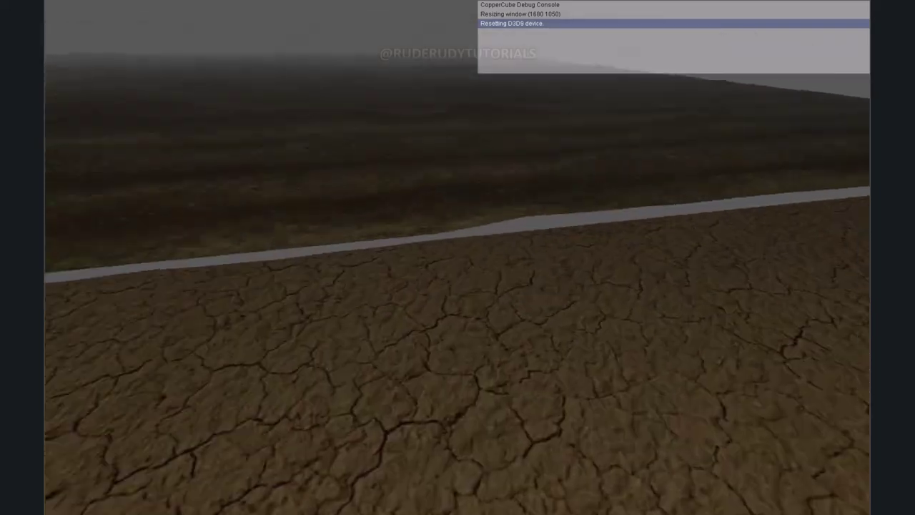
key(Right)
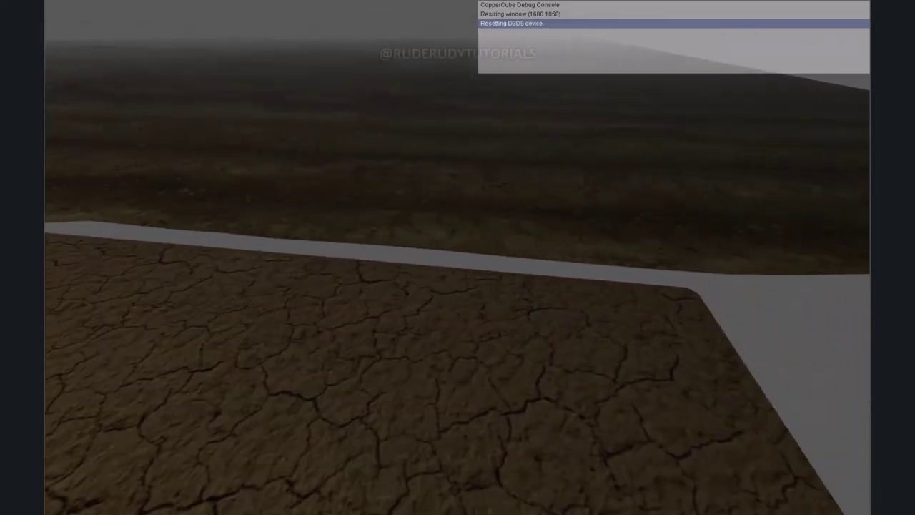
key(Left)
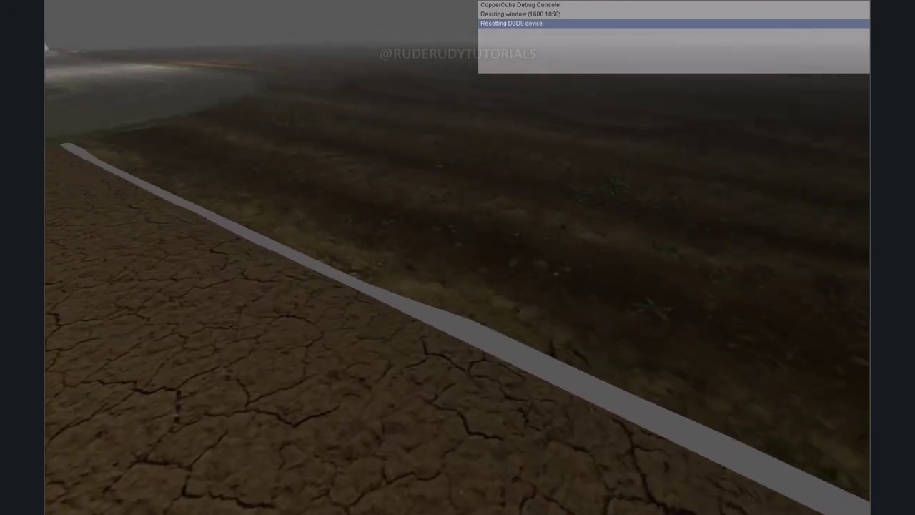
key(Left)
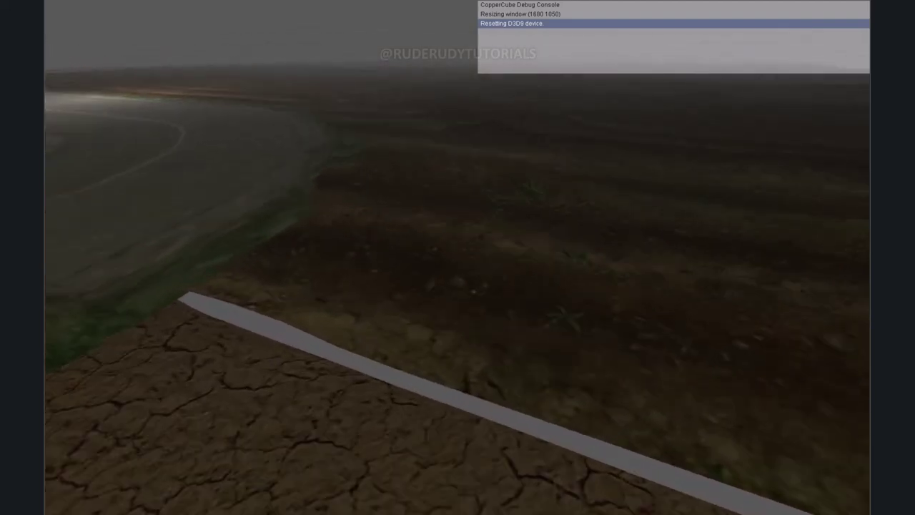
key(Right)
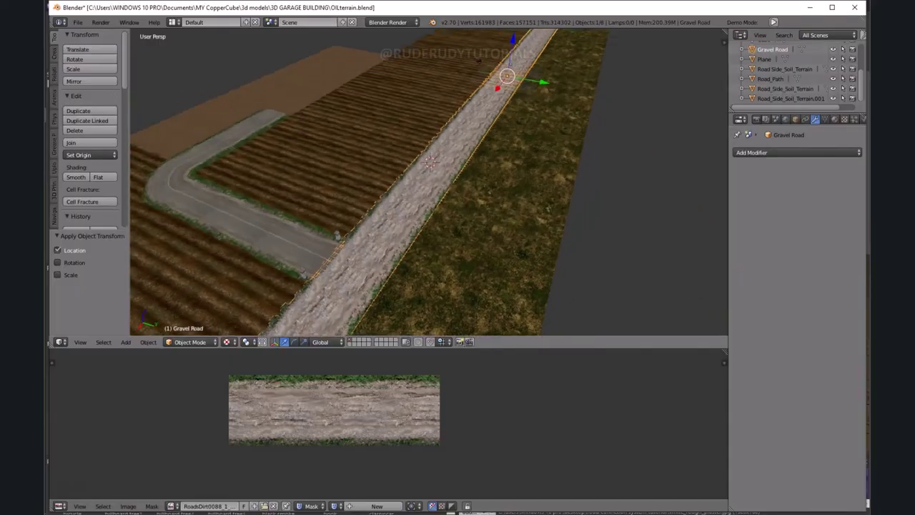
Orbit and zoom around the terrain to inspect the road bend and cracked soil.
scroll(429, 179, down, 4)
middle_drag(429, 179, 501, 214)
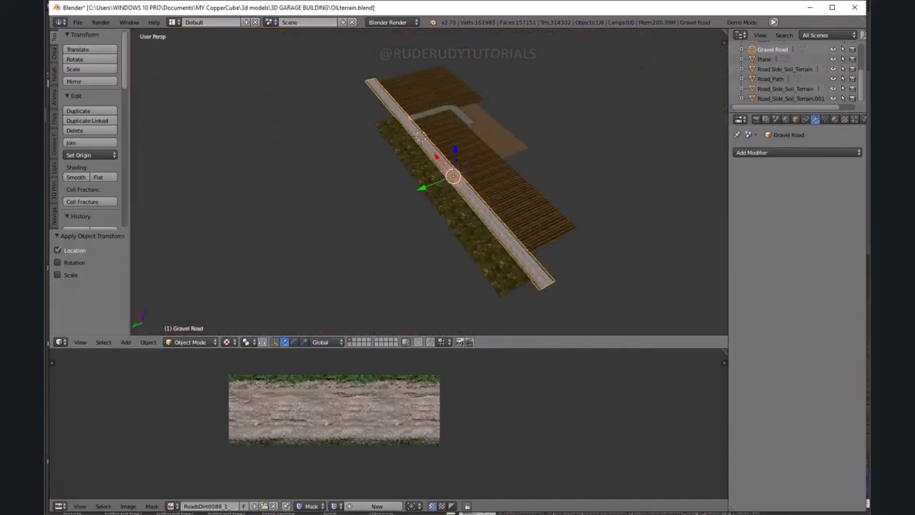
middle_drag(429, 179, 401, 215)
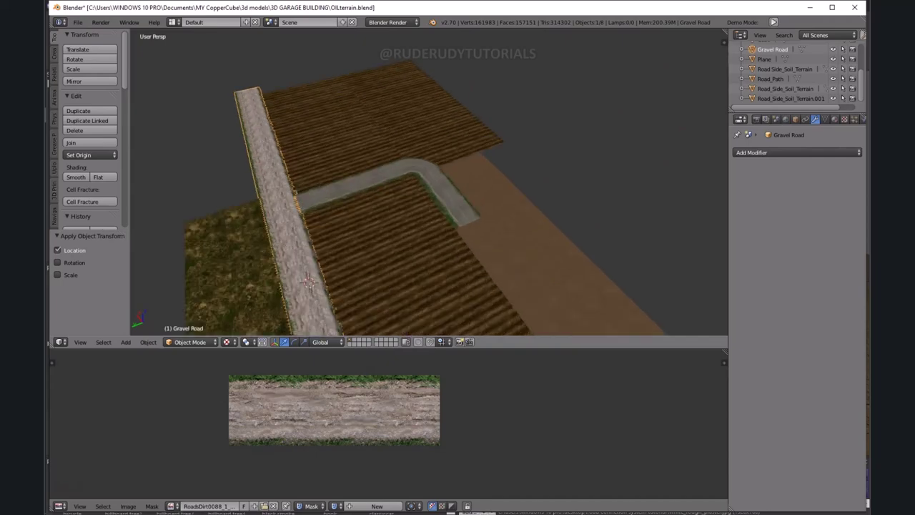
scroll(429, 179, up, 5)
middle_drag(429, 182, 372, 193)
scroll(429, 182, up, 4)
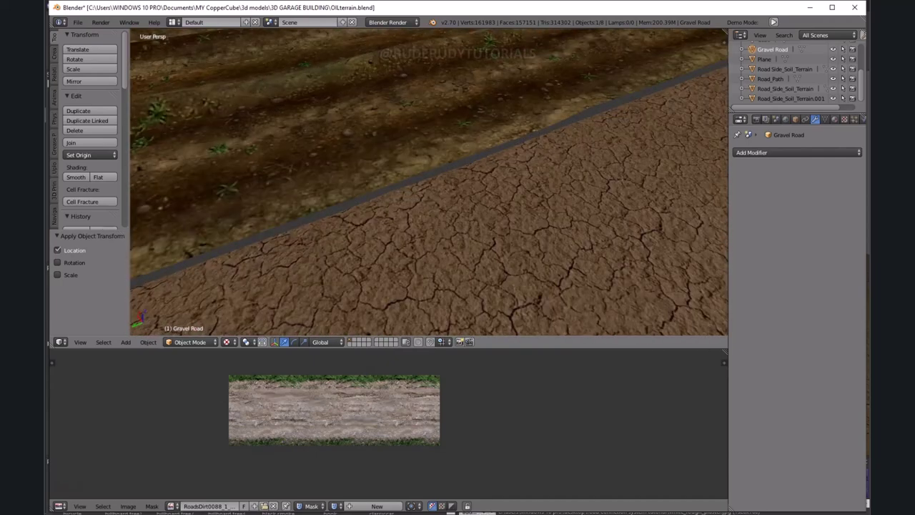
middle_drag(429, 182, 400, 215)
scroll(429, 182, down, 6)
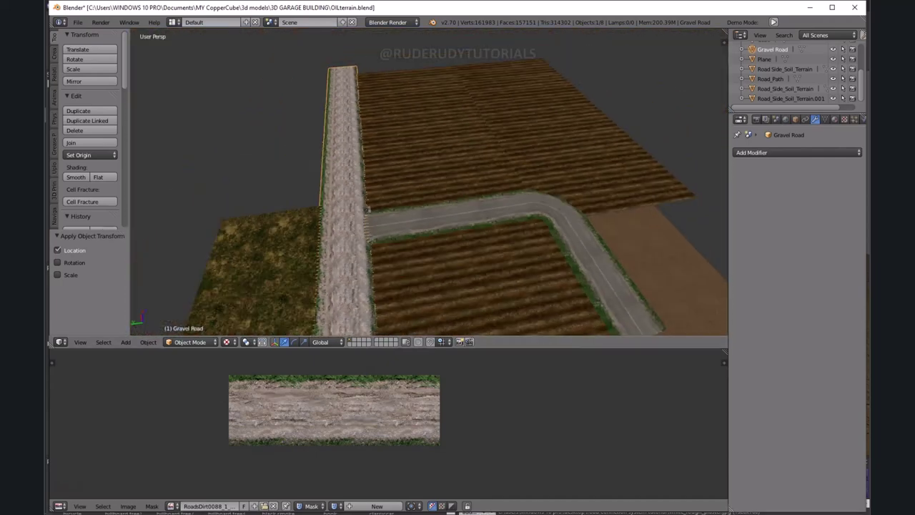
middle_drag(428, 182, 400, 207)
scroll(429, 183, up, 4)
scroll(429, 182, up, 2)
scroll(429, 182, up, 2)
scroll(429, 182, up, 2)
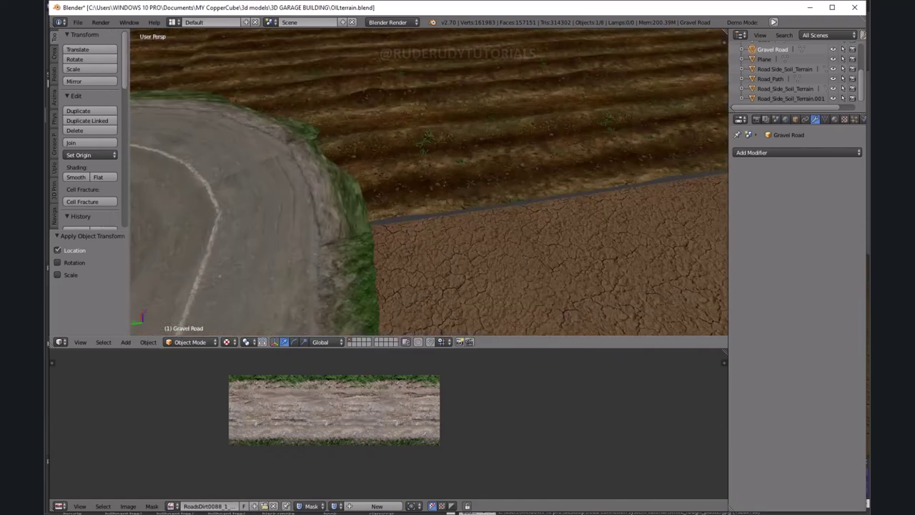
scroll(429, 182, up, 1)
scroll(428, 182, up, 3)
scroll(429, 182, down, 2)
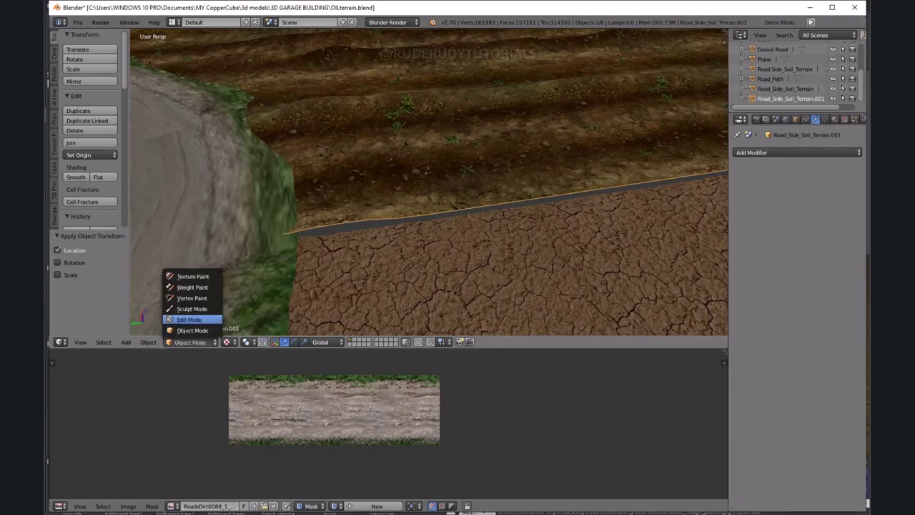
In Edit Mode, select the field's road-side border edge and move it -0.338 along X.
click(189, 320)
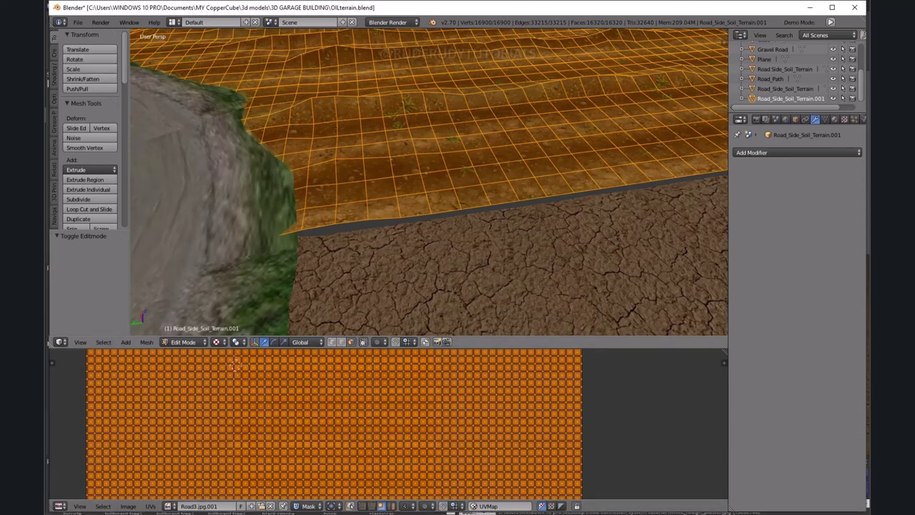
right_click(286, 231)
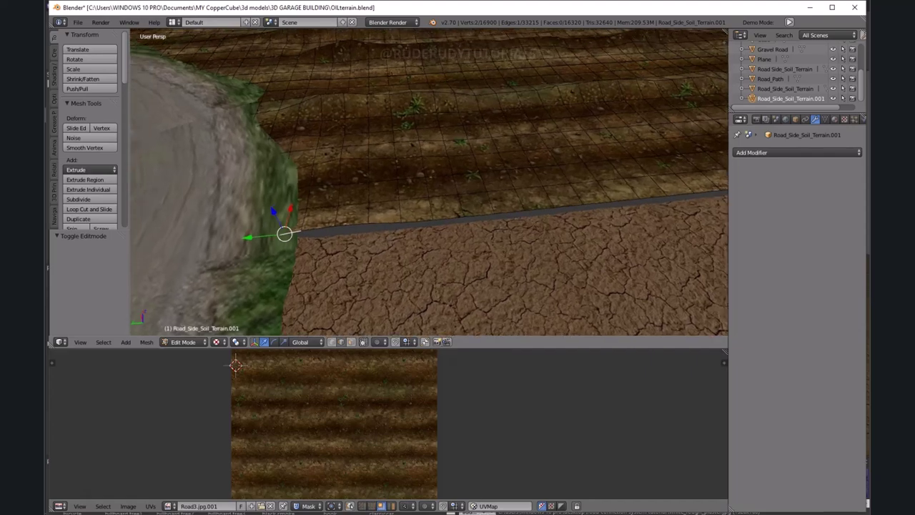
middle_drag(429, 214, 500, 200)
middle_drag(428, 215, 501, 186)
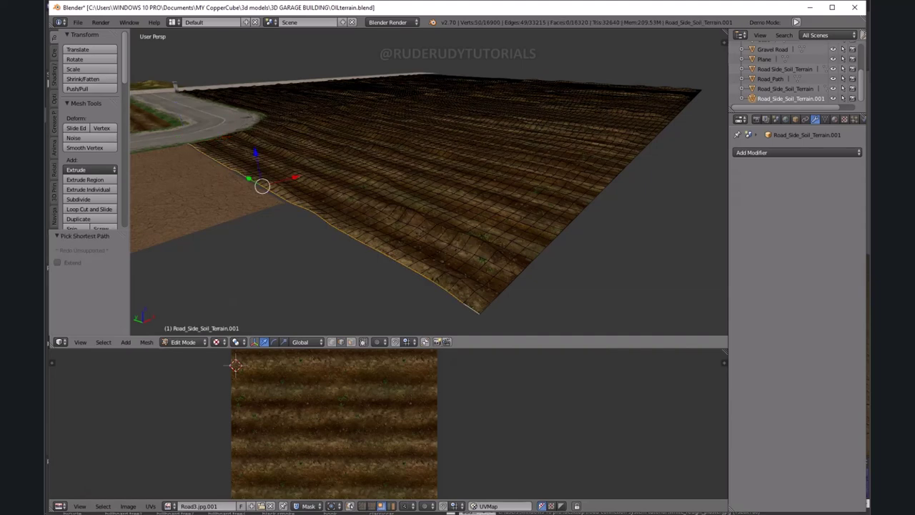
key(g)
key(x)
key(Return)
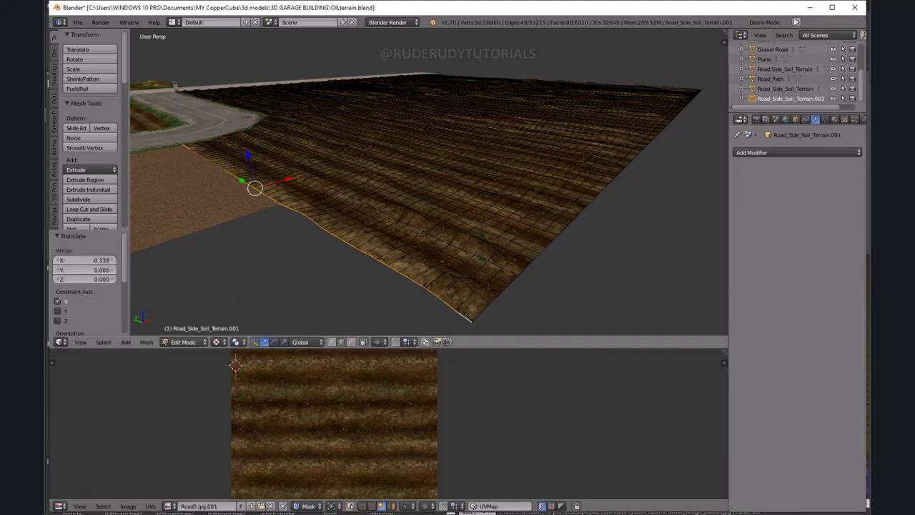
middle_drag(429, 215, 500, 186)
mouse_move(429, 215)
middle_down()
mouse_move(457, 200)
mouse_move(414, 214)
middle_up()
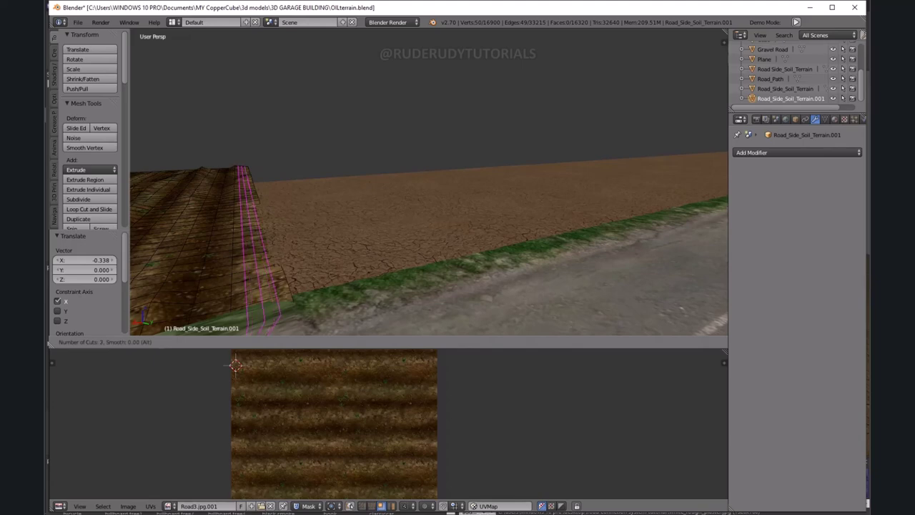
Add three edge loops near the field terrain's border without sliding them.
click(250, 236)
right_click(250, 236)
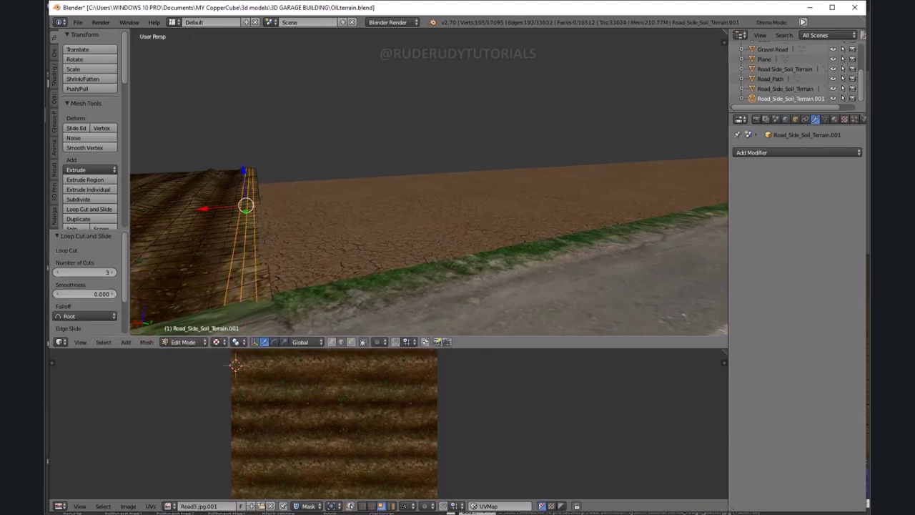
middle_drag(429, 214, 501, 214)
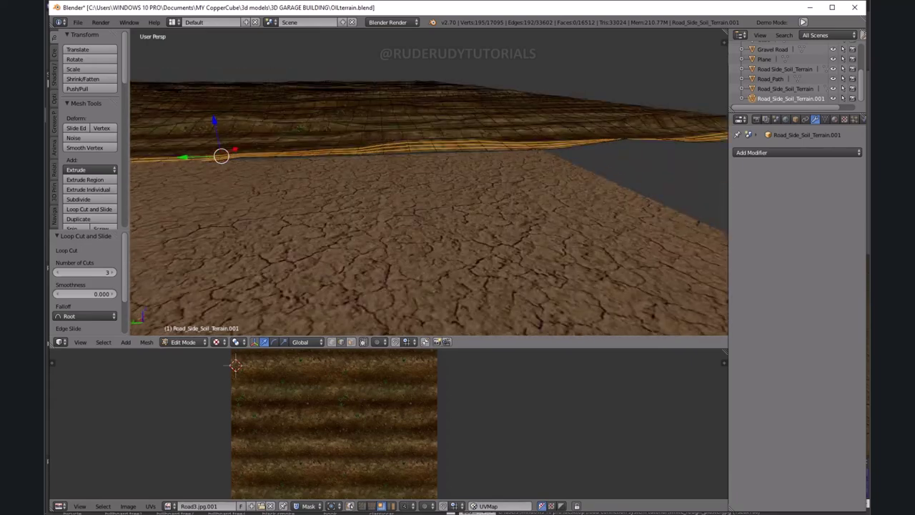
middle_drag(429, 214, 429, 186)
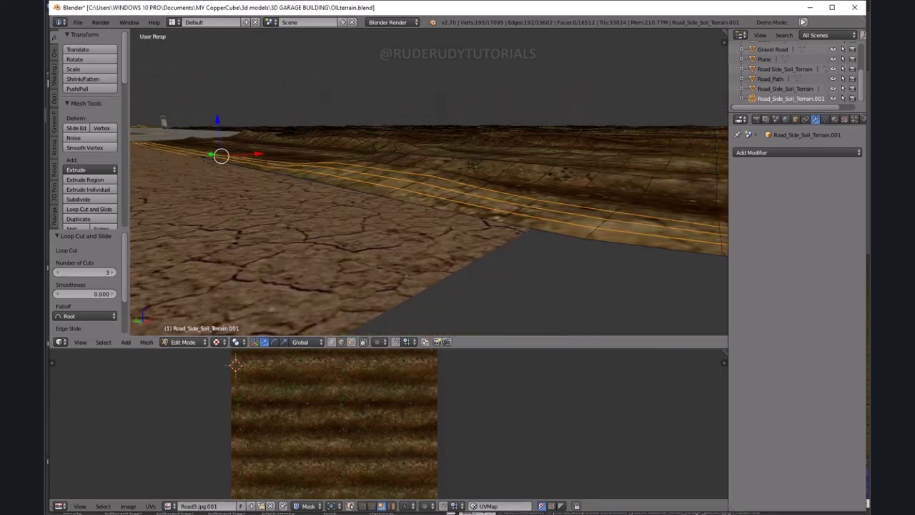
Select the edge path along the field border and lower it 0.066 on Z.
right_click(646, 246)
mouse_move(428, 215)
middle_down()
mouse_move(415, 257)
mouse_move(358, 257)
mouse_move(336, 246)
middle_up()
ctrl+right_click(566, 300)
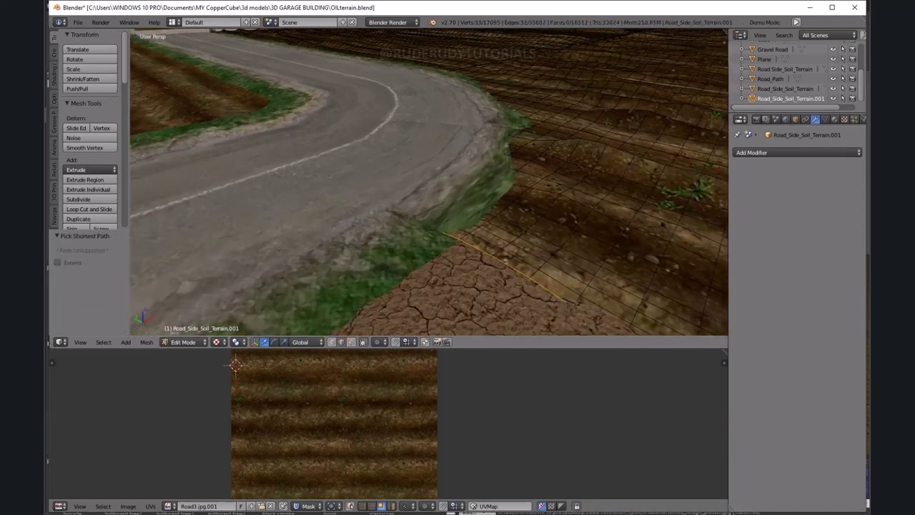
scroll(429, 182, down, 3)
scroll(429, 183, down, 3)
scroll(429, 182, down, 1)
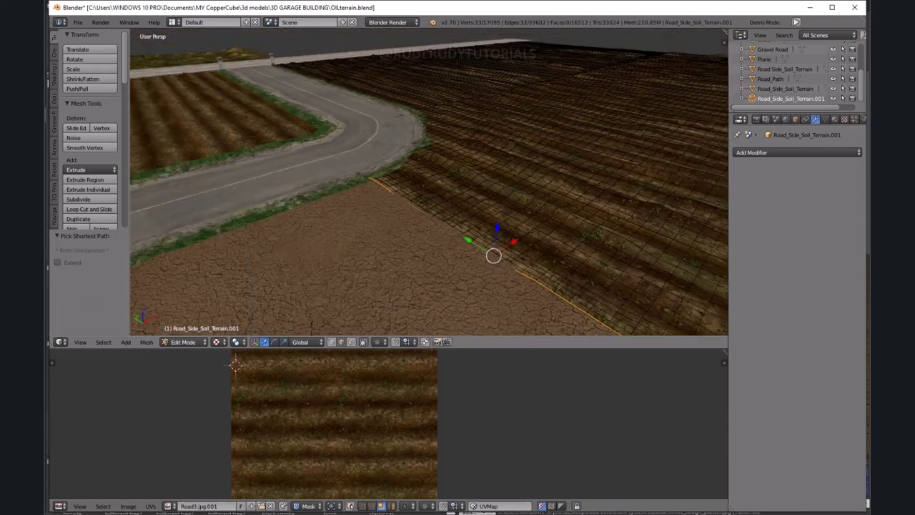
middle_drag(429, 214, 429, 157)
key(g)
key(z)
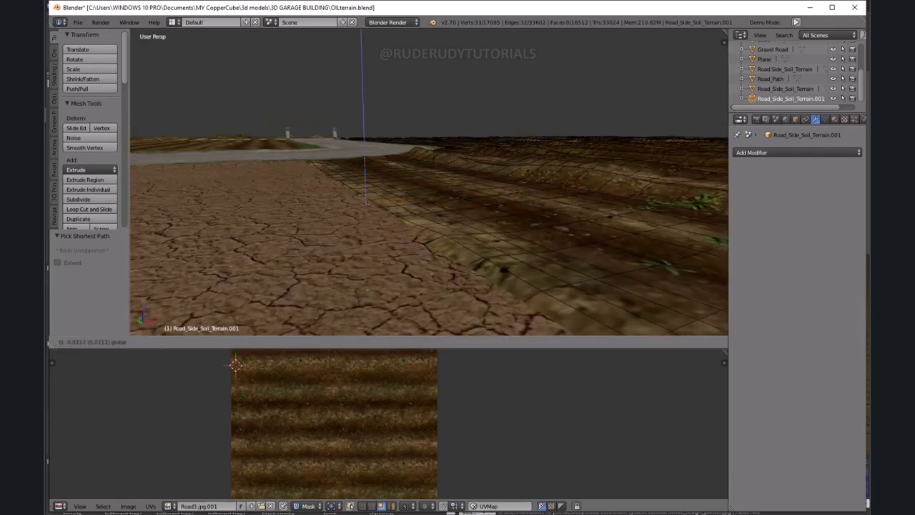
key(Return)
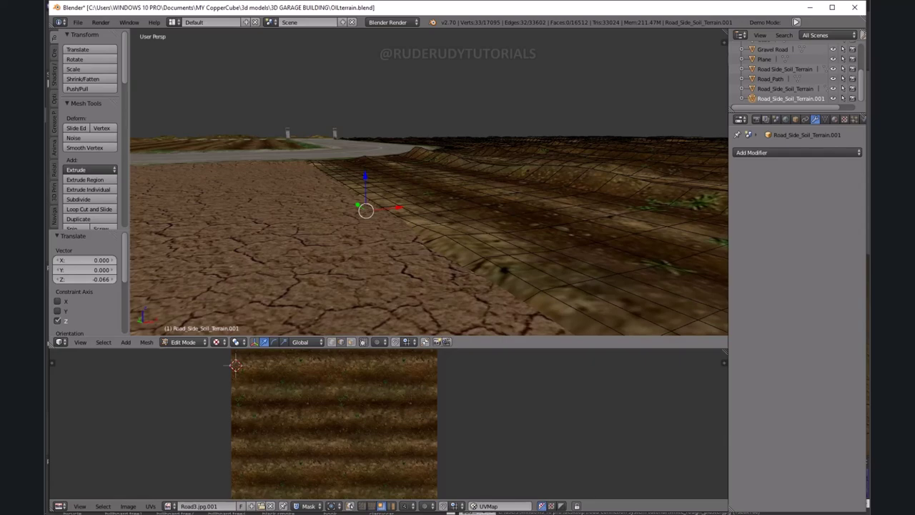
Select the terrain rim's edge path and lower it 0.071 on Z.
mouse_move(429, 214)
middle_down()
mouse_move(400, 200)
mouse_move(371, 209)
mouse_move(343, 197)
middle_up()
ctrl+right_click(539, 295)
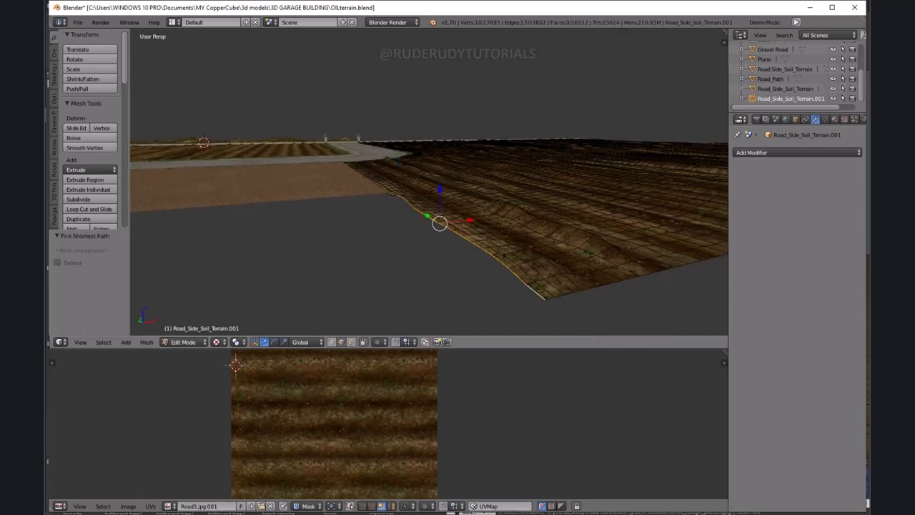
key(g)
key(z)
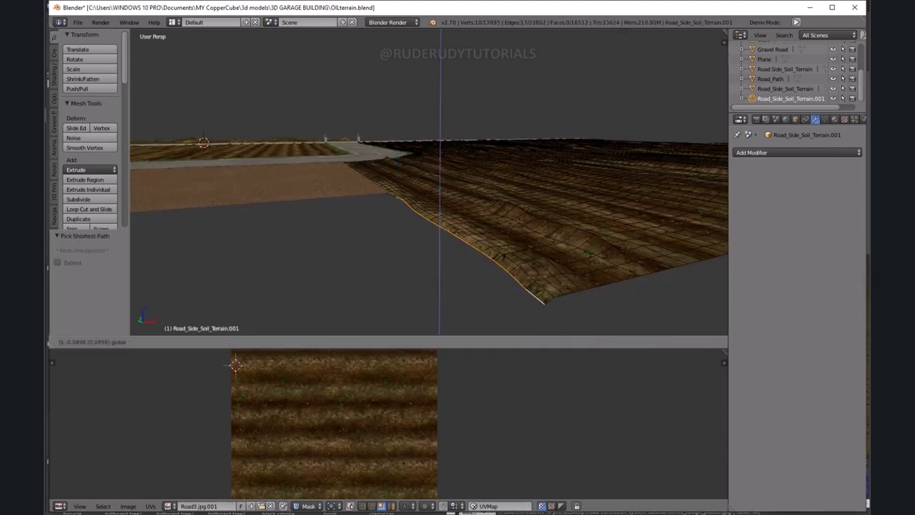
key(Return)
middle_drag(429, 214, 443, 179)
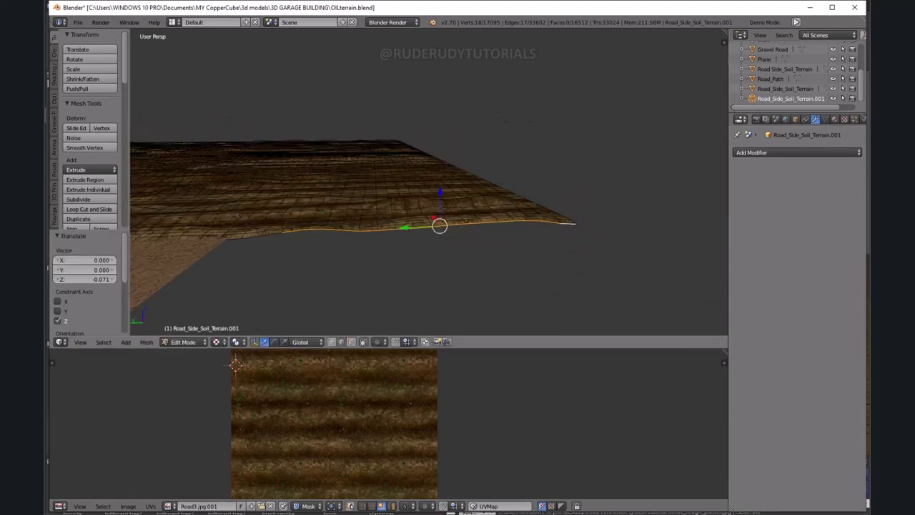
middle_drag(428, 215, 397, 204)
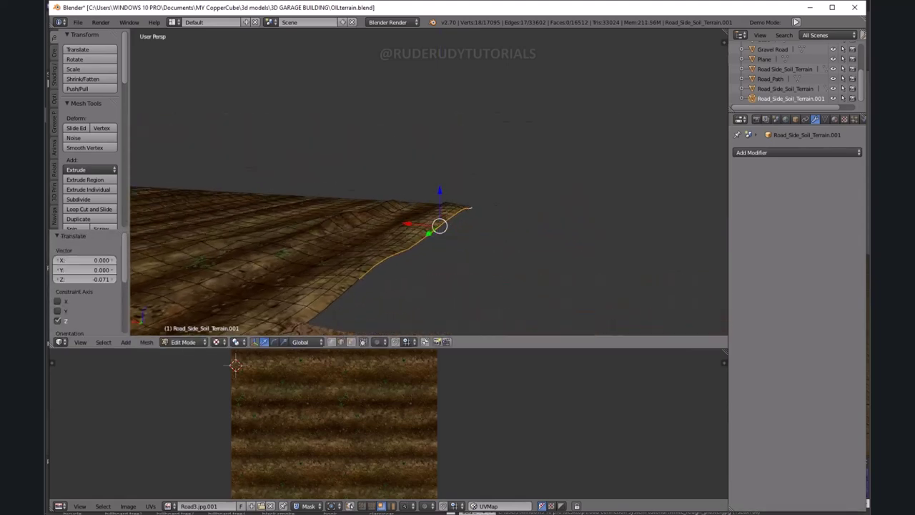
click(183, 341)
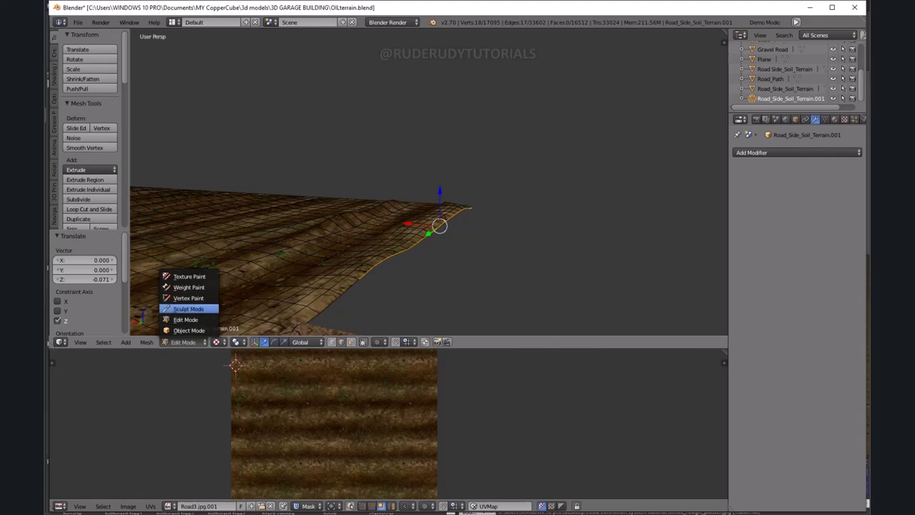
click(188, 308)
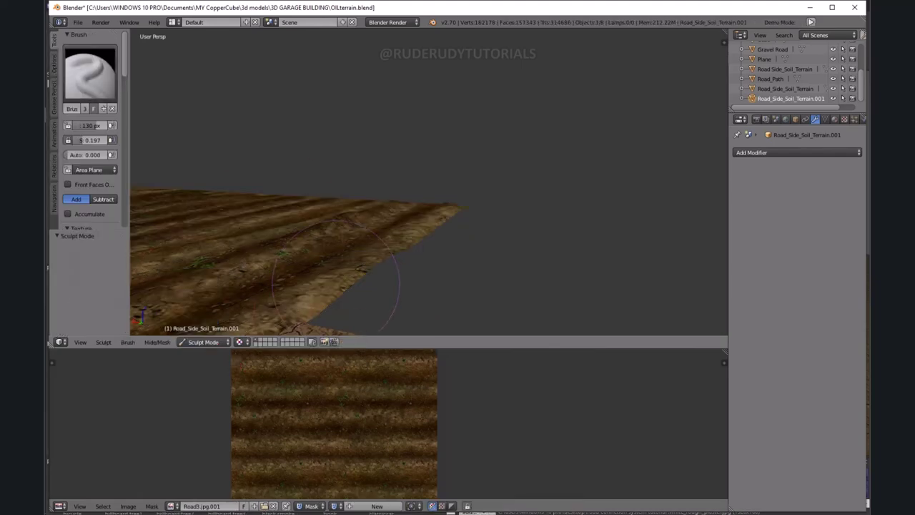
mouse_move(361, 253)
middle_down()
mouse_move(368, 188)
mouse_move(493, 165)
mouse_move(490, 143)
mouse_move(551, 92)
middle_up()
scroll(543, 100, up, 3)
scroll(533, 121, up, 3)
scroll(536, 125, up, 2)
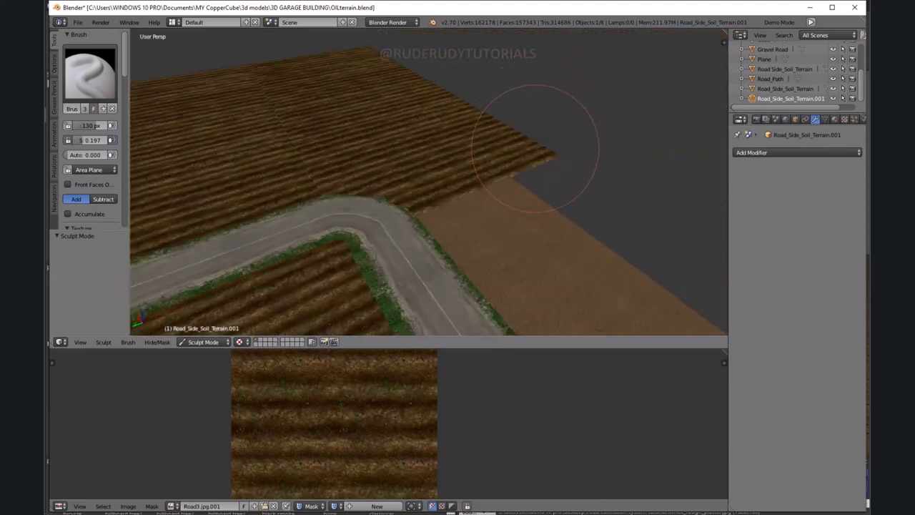
scroll(535, 143, up, 2)
scroll(533, 161, up, 2)
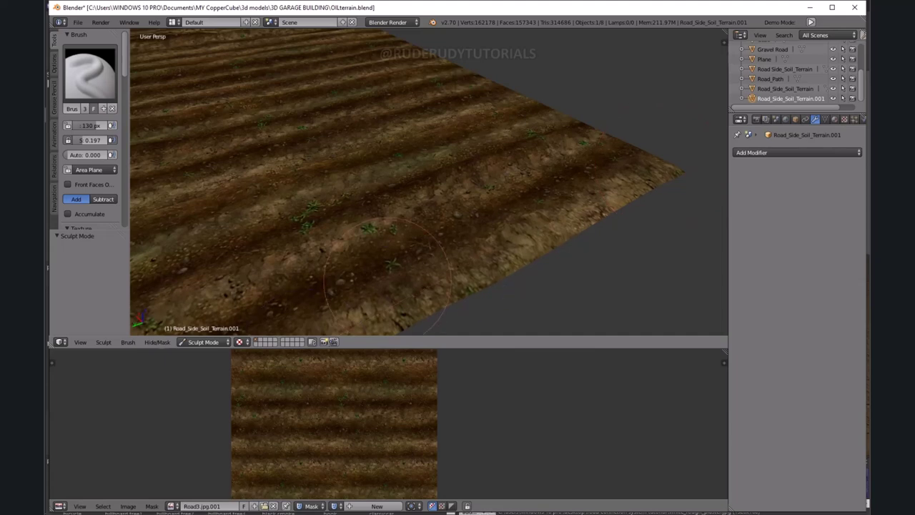
middle_drag(386, 257, 505, 236)
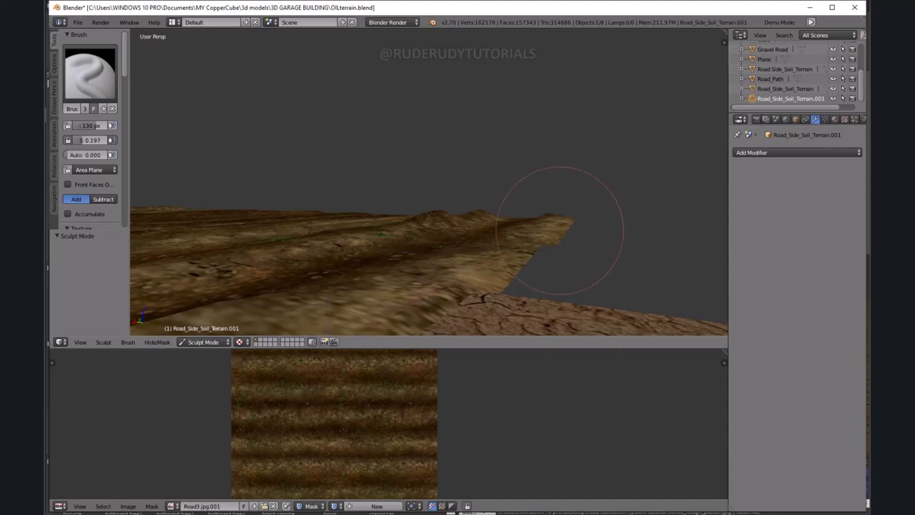
middle_drag(514, 234, 504, 247)
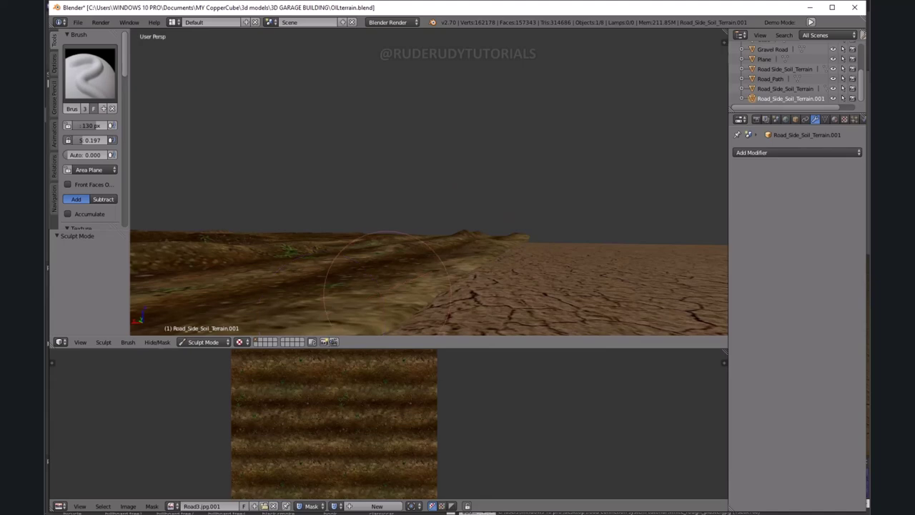
middle_drag(386, 285, 216, 286)
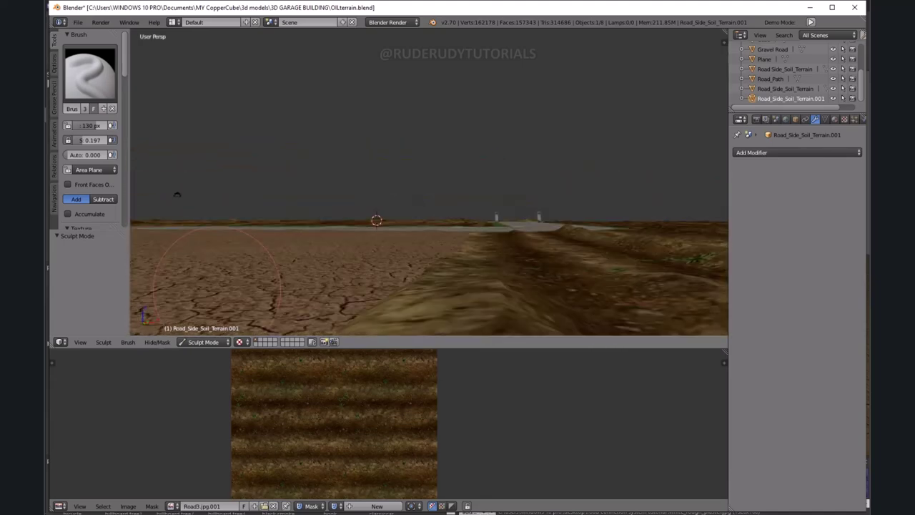
middle_drag(177, 195, 333, 215)
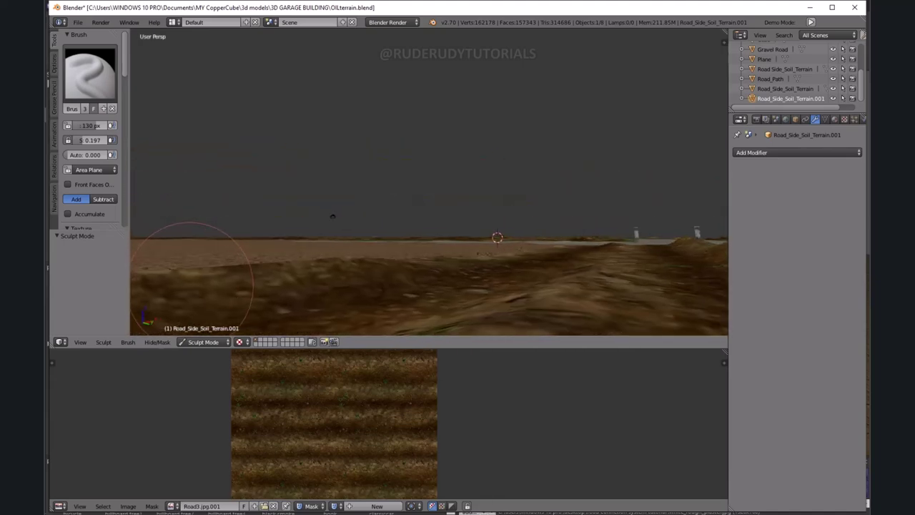
middle_drag(193, 282, 502, 213)
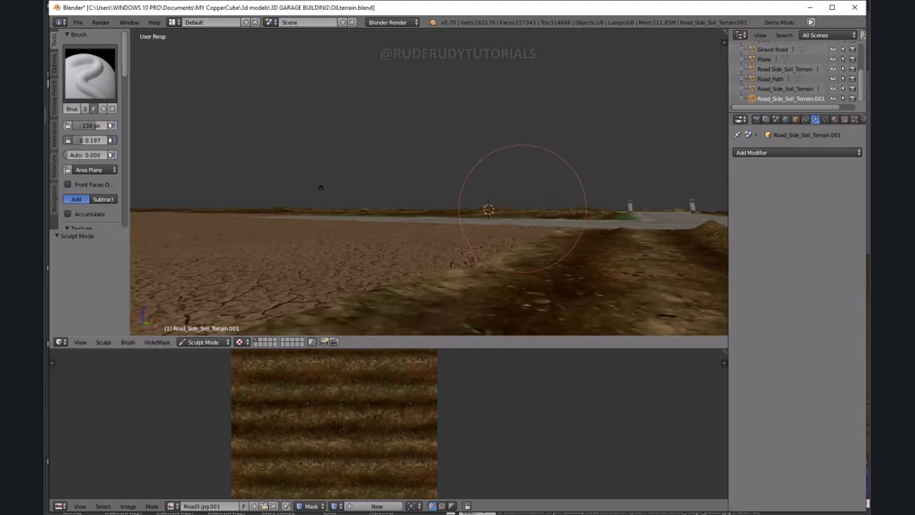
middle_drag(527, 203, 553, 249)
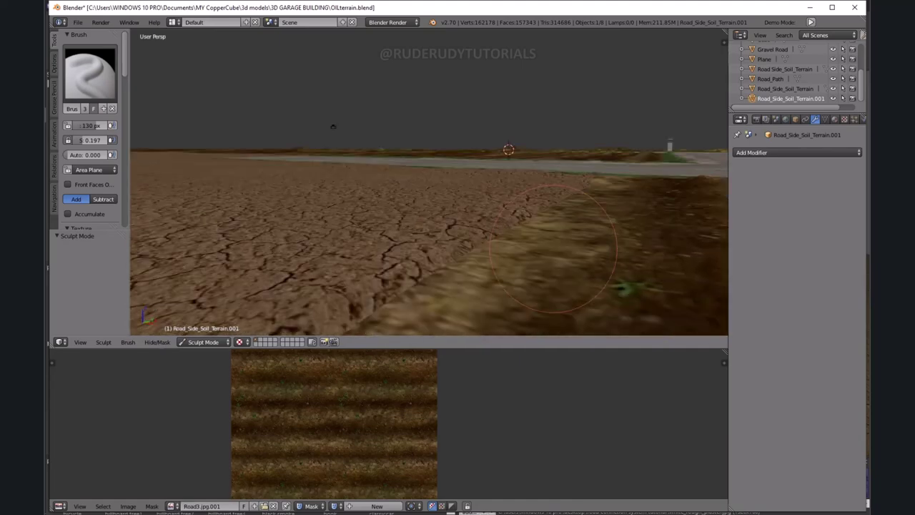
mouse_move(449, 230)
middle_down()
mouse_move(490, 164)
mouse_move(669, 225)
mouse_move(465, 174)
mouse_move(452, 226)
middle_up()
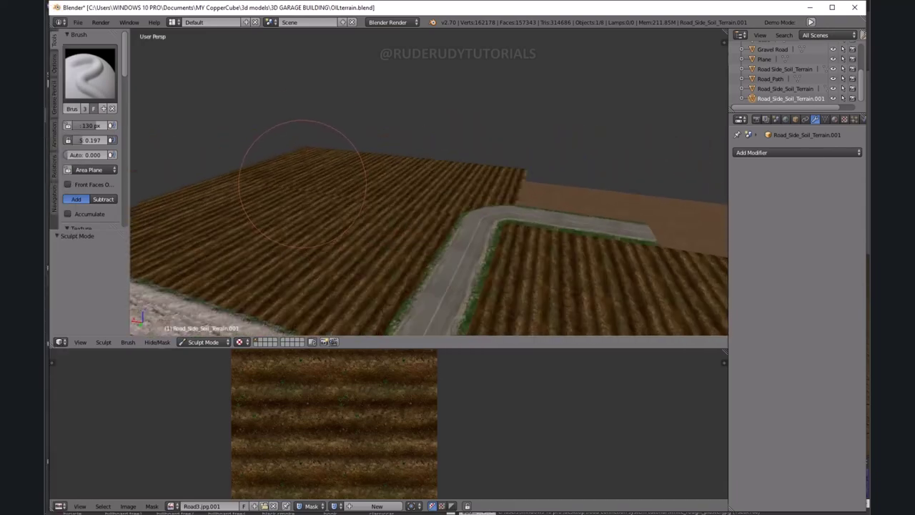
Zoom in and orbit around the ploughed field to inspect the furrows up close.
scroll(307, 145, up, 2)
scroll(300, 150, up, 2)
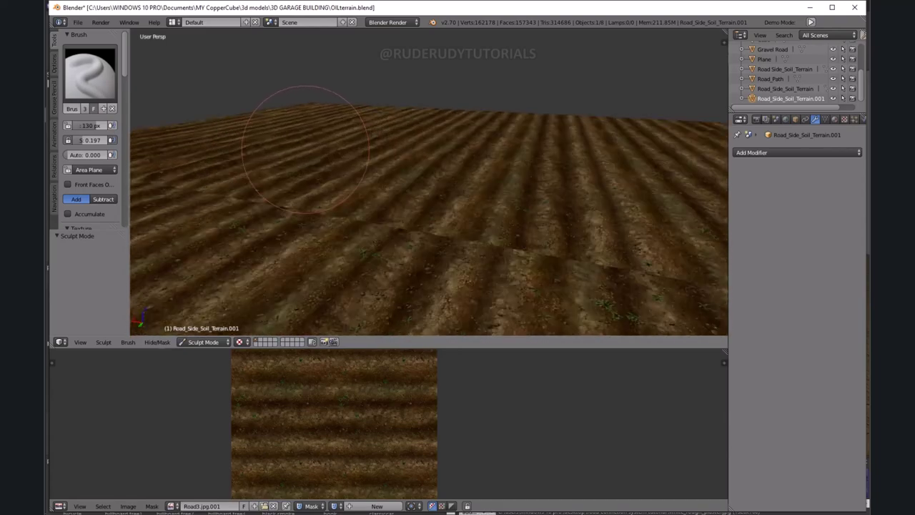
scroll(304, 158, up, 2)
scroll(307, 144, up, 2)
scroll(307, 145, up, 2)
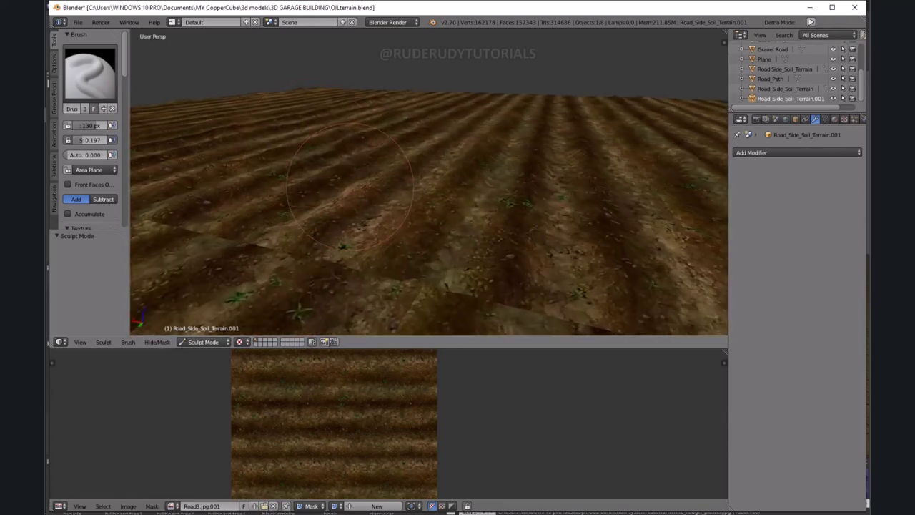
middle_drag(349, 185, 372, 159)
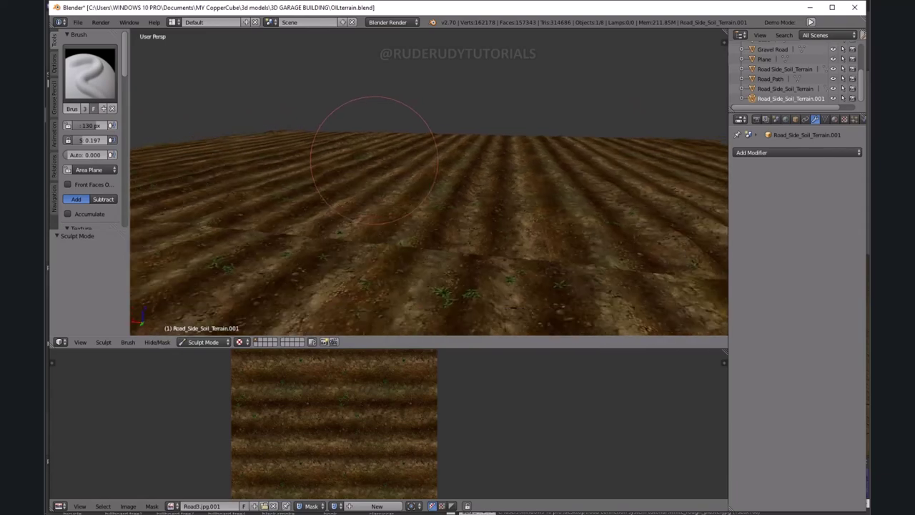
middle_drag(419, 184, 468, 218)
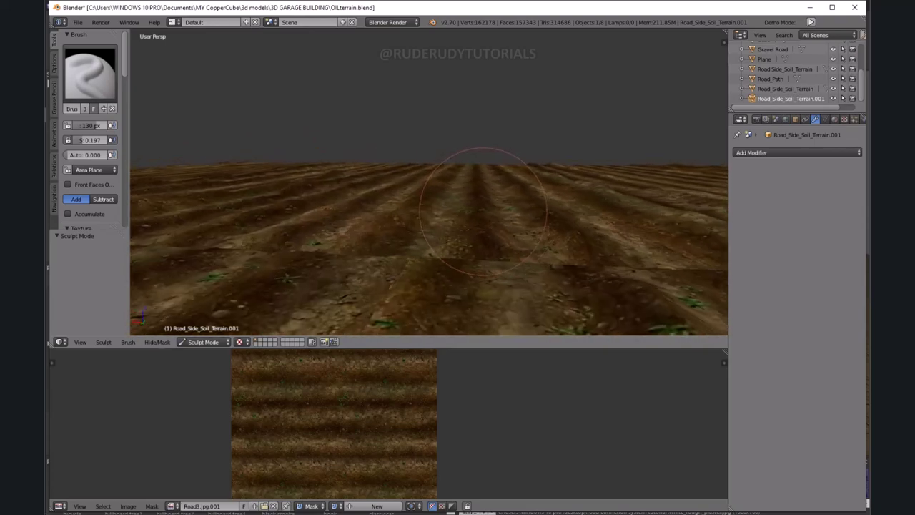
middle_drag(468, 218, 416, 196)
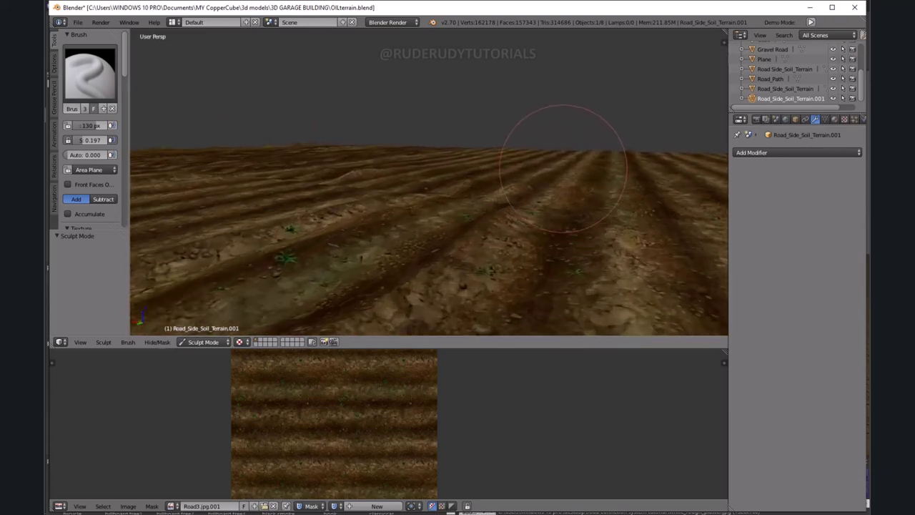
middle_drag(484, 199, 470, 198)
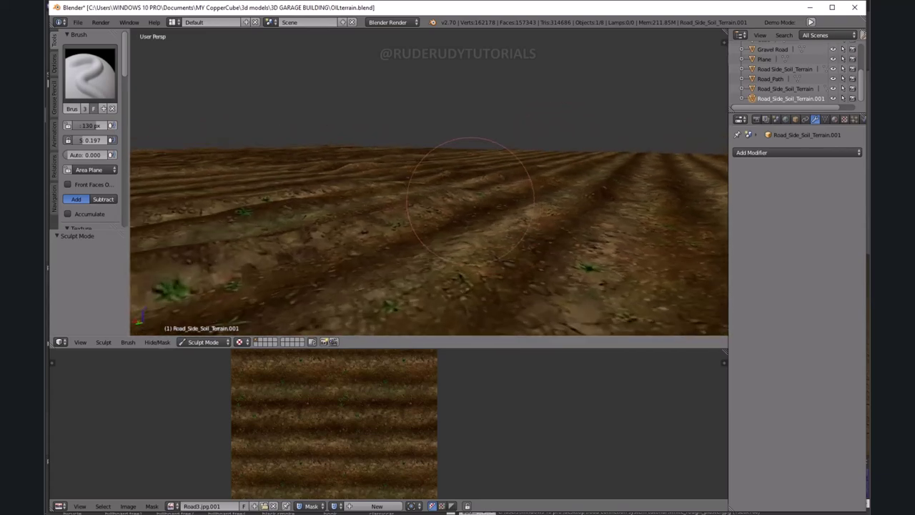
mouse_move(491, 197)
middle_down()
mouse_move(479, 218)
mouse_move(587, 193)
mouse_move(412, 177)
mouse_move(453, 198)
middle_up()
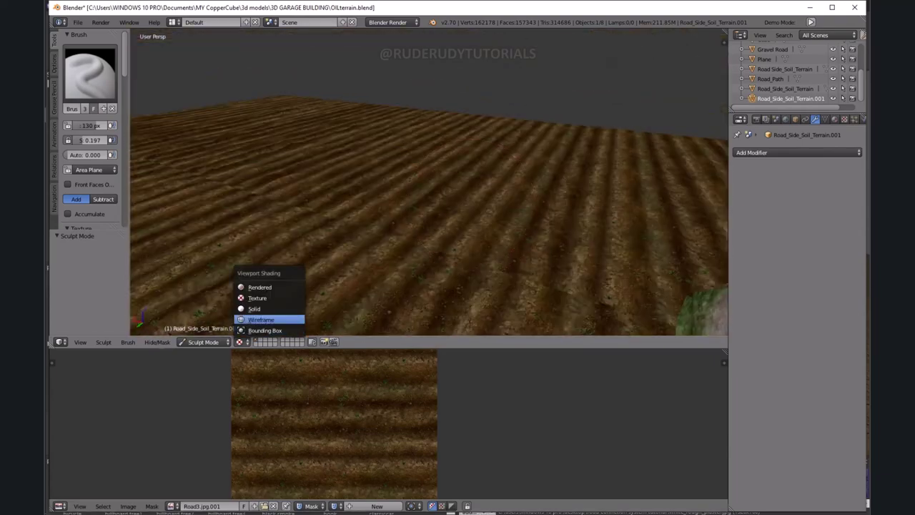
Switch the viewport to Wireframe and orbit around the terrain to inspect its mesh density.
click(261, 319)
middle_drag(422, 236, 429, 190)
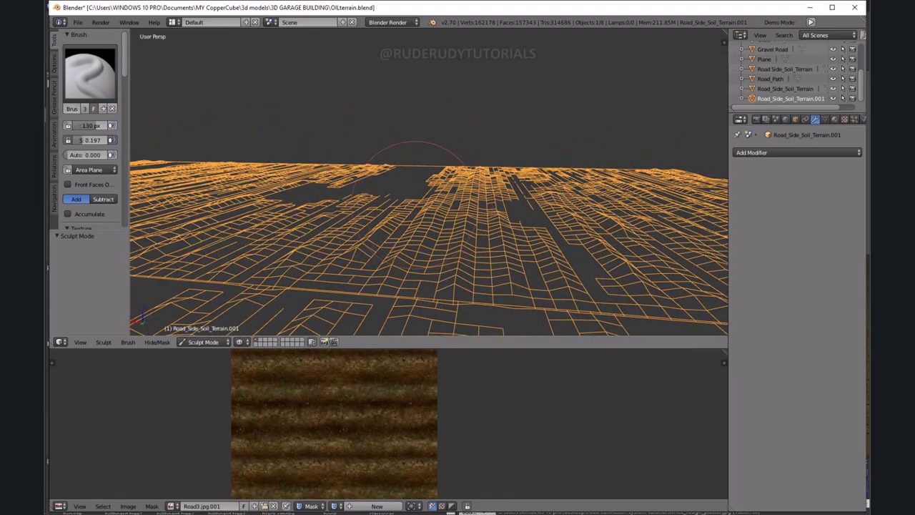
middle_drag(394, 192, 275, 216)
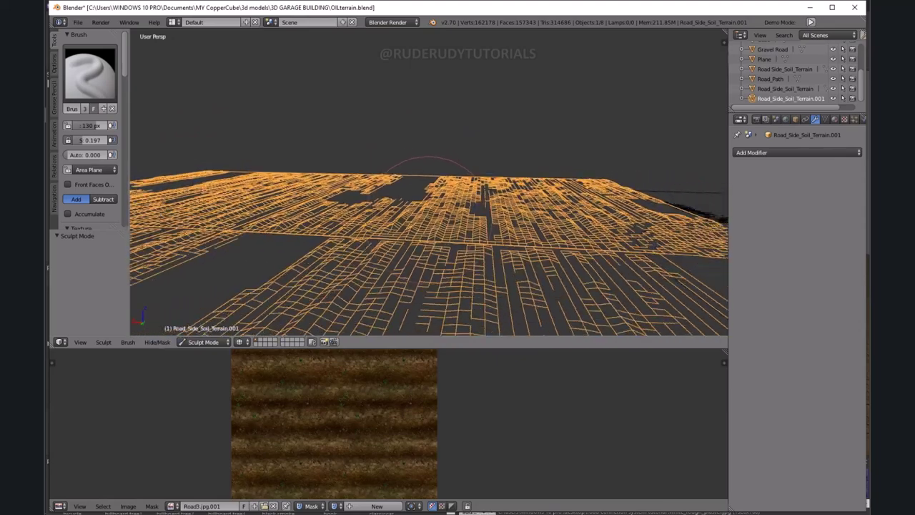
middle_drag(217, 200, 220, 180)
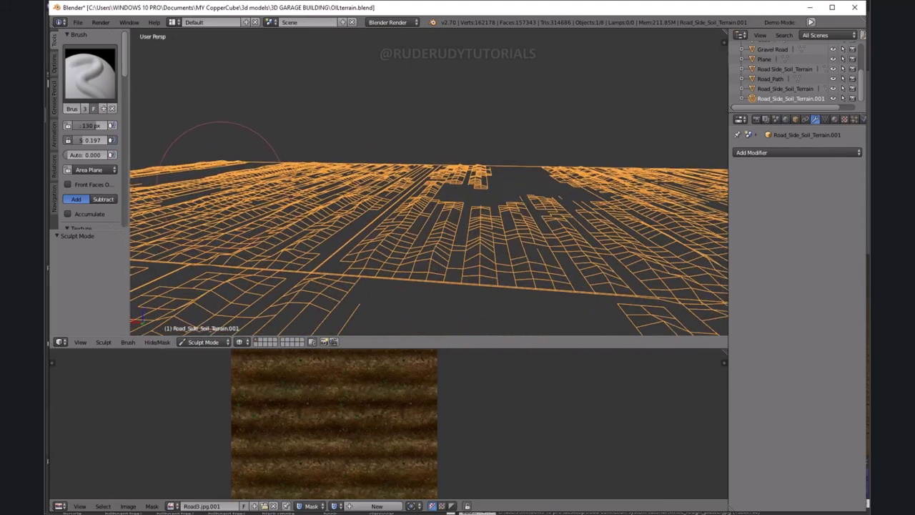
mouse_move(393, 299)
middle_down()
mouse_move(373, 270)
mouse_move(378, 250)
middle_up()
middle_drag(500, 184, 471, 230)
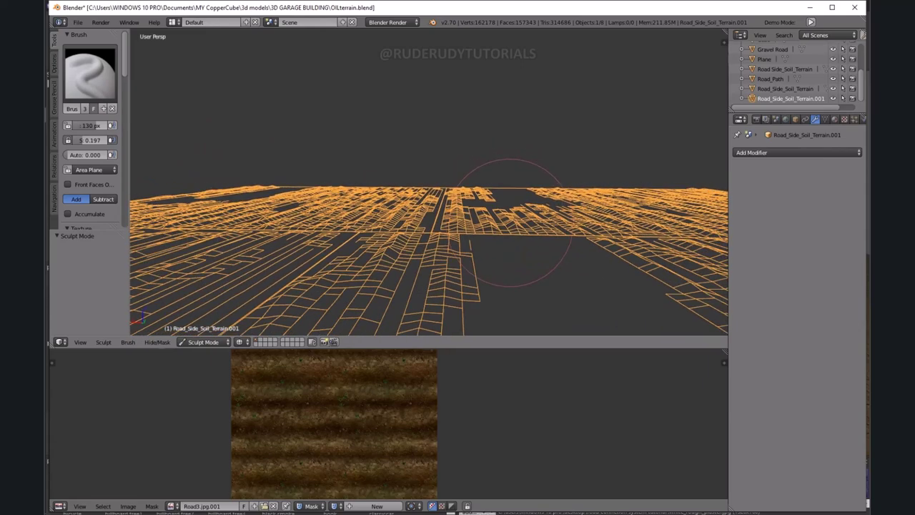
middle_drag(275, 207, 272, 197)
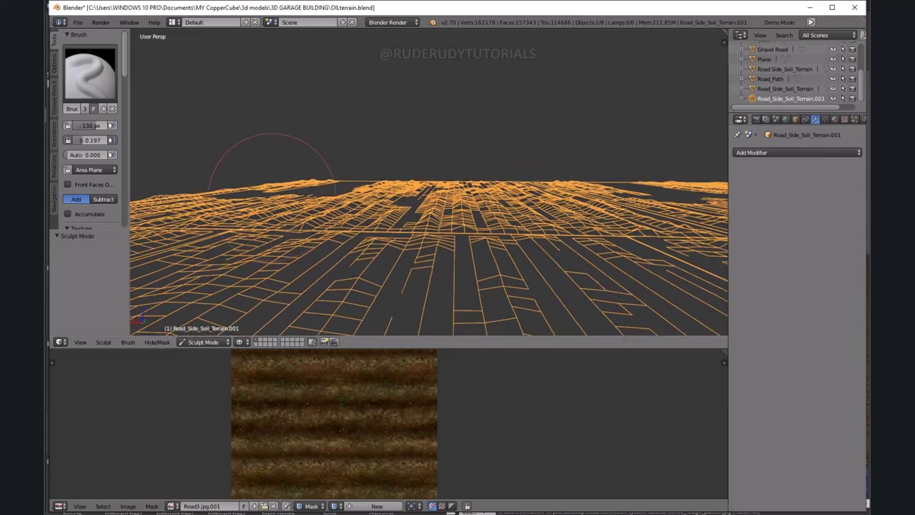
middle_drag(492, 207, 493, 205)
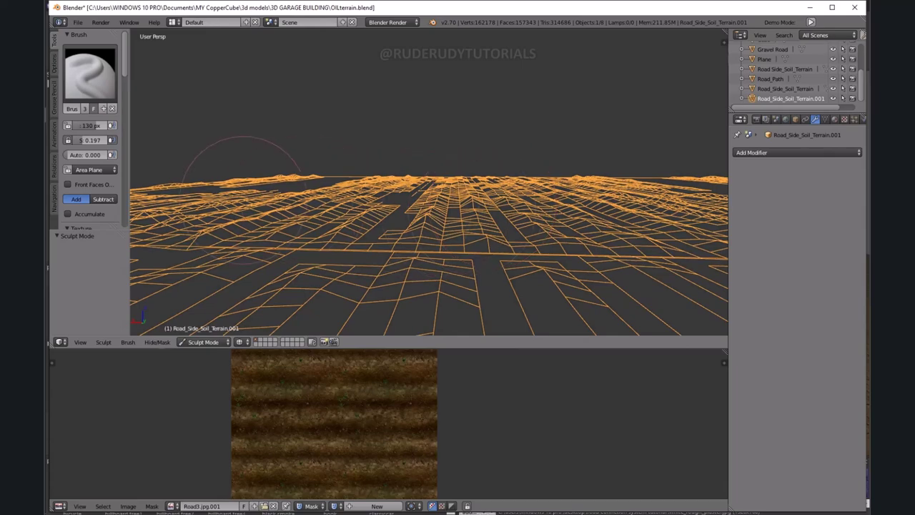
middle_drag(243, 185, 355, 184)
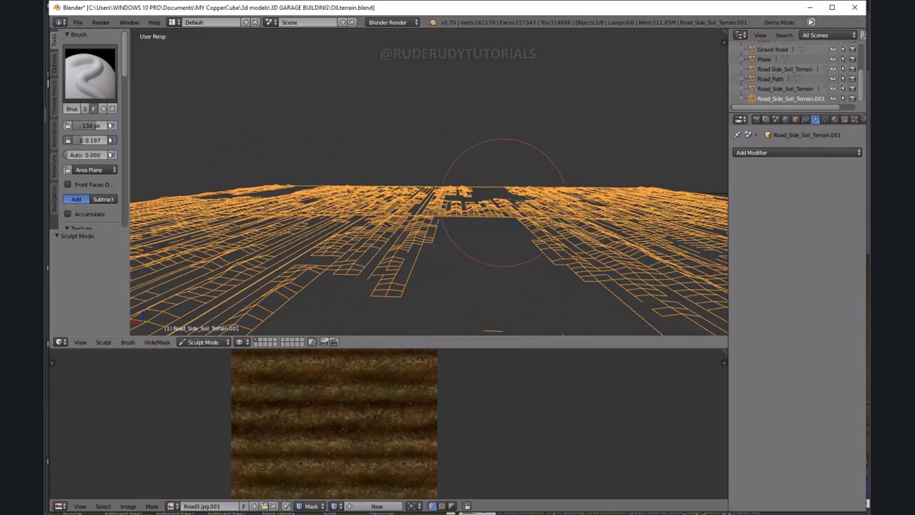
middle_drag(504, 203, 504, 181)
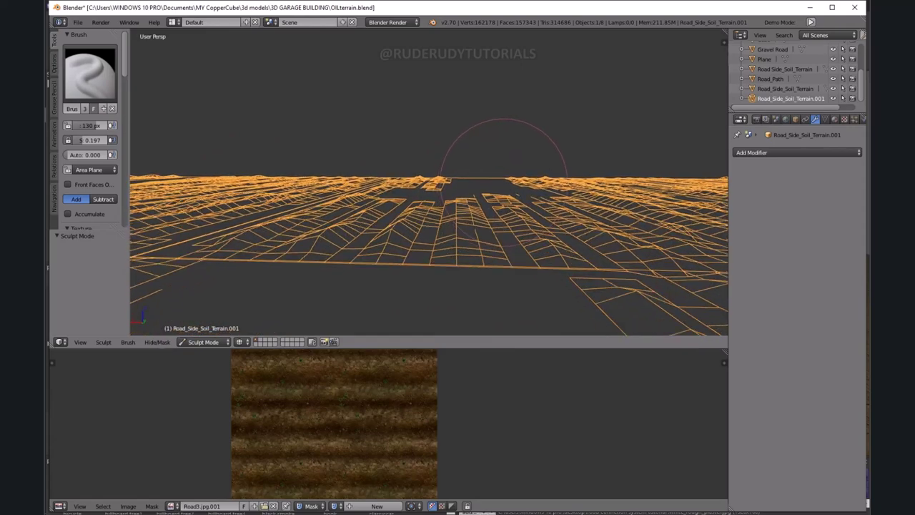
middle_drag(393, 177, 317, 230)
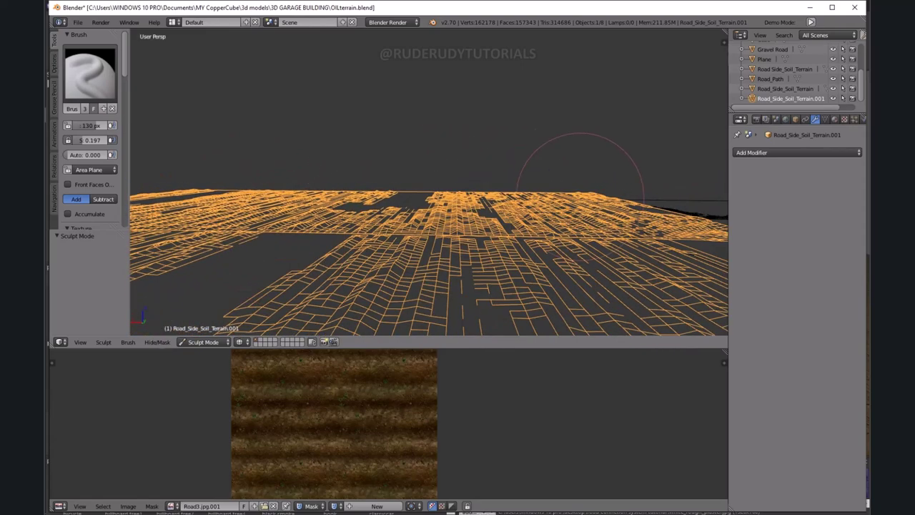
middle_drag(580, 196, 572, 186)
middle_drag(548, 214, 317, 259)
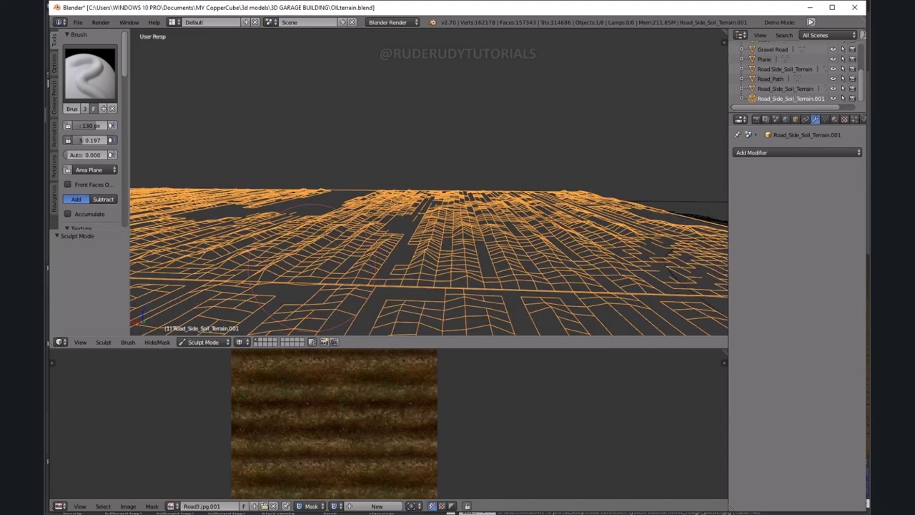
middle_drag(622, 216, 626, 226)
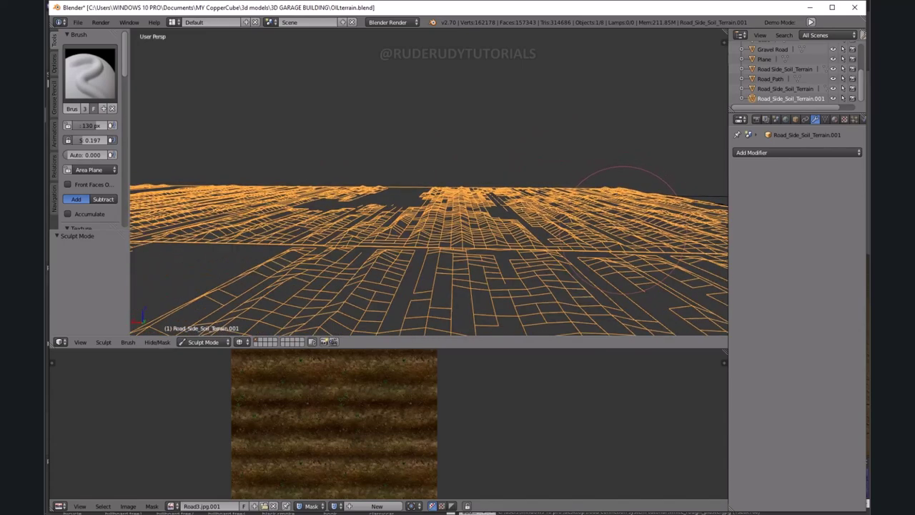
middle_drag(397, 229, 354, 221)
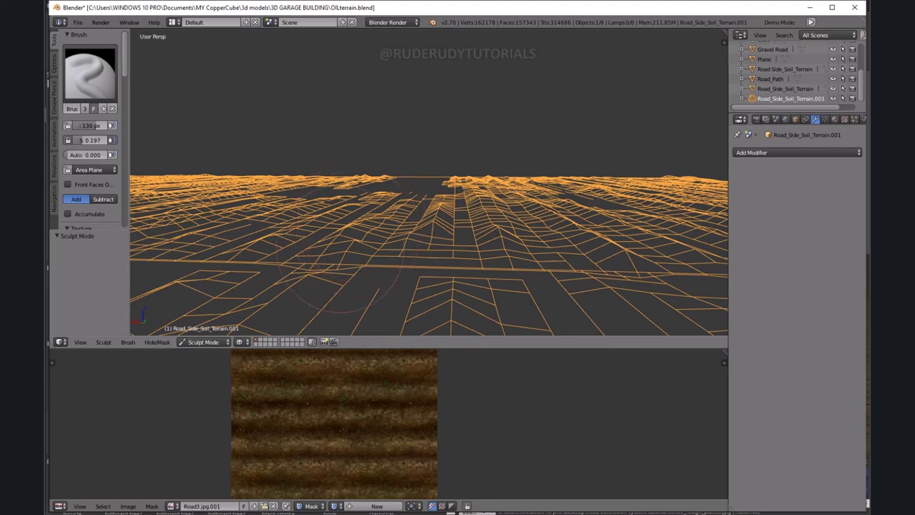
Change the viewport shading to Solid and look over the grey terrain.
click(243, 341)
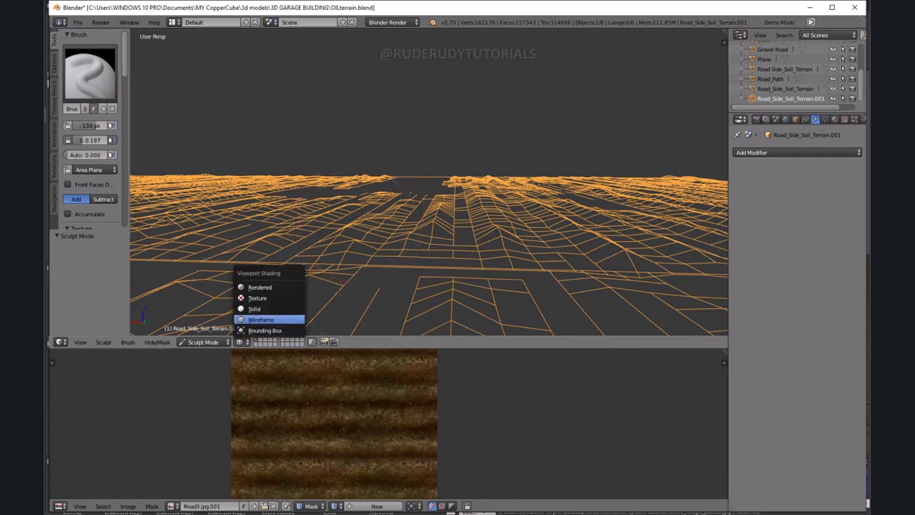
click(254, 308)
mouse_move(529, 201)
middle_down()
mouse_move(390, 232)
mouse_move(365, 261)
mouse_move(386, 247)
middle_up()
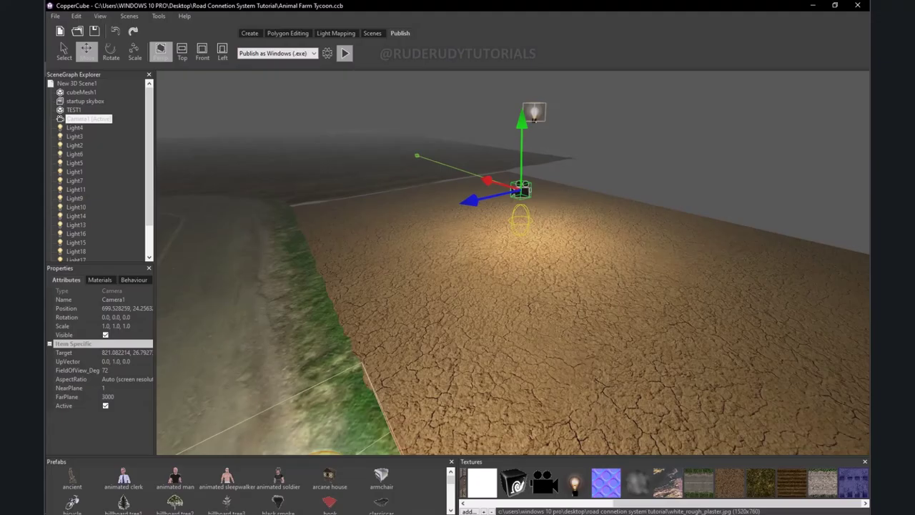
Play-test the scene in CopperCube, then return to the Blender terrain file.
click(344, 53)
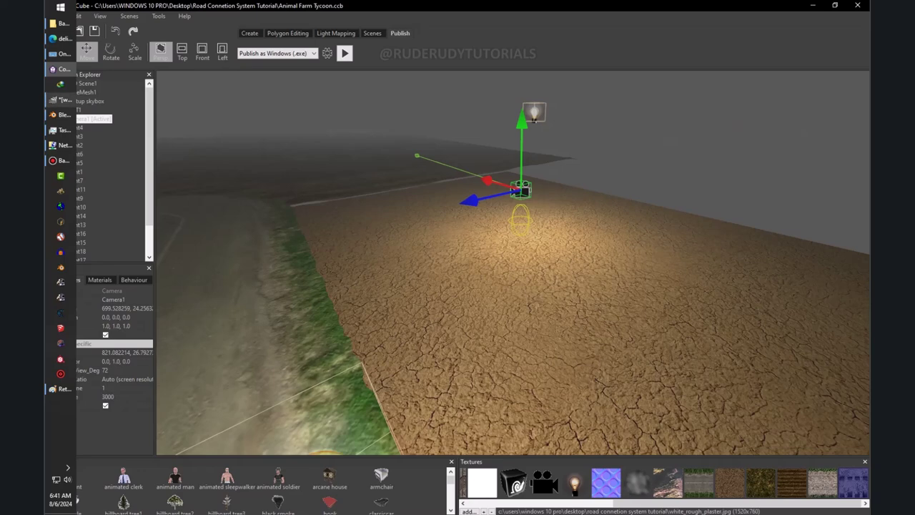
click(61, 115)
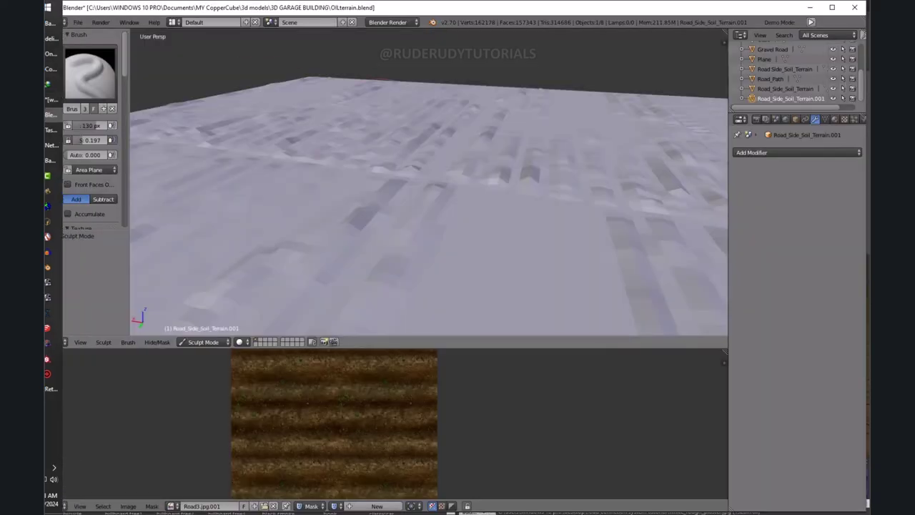
Show the terrain with its soil textures again and zoom over the field, cracked soil and road bend.
click(239, 342)
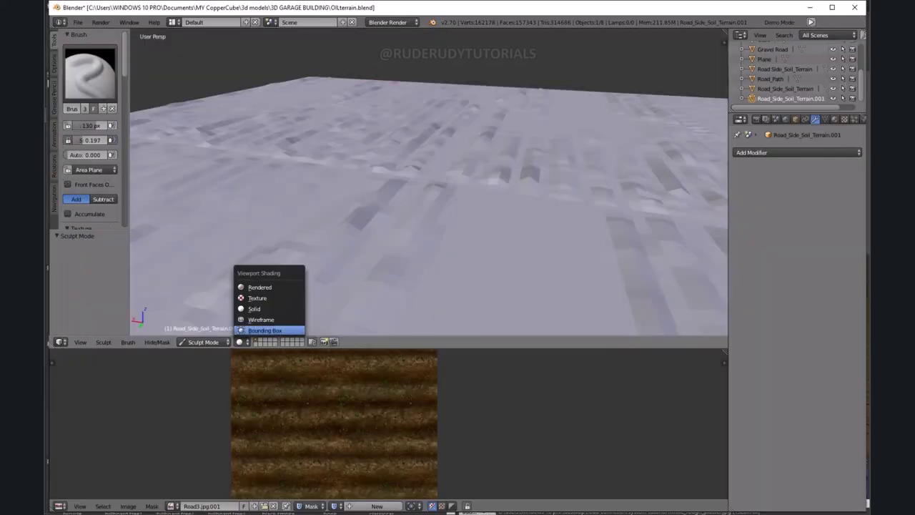
click(248, 299)
scroll(551, 184, down, 3)
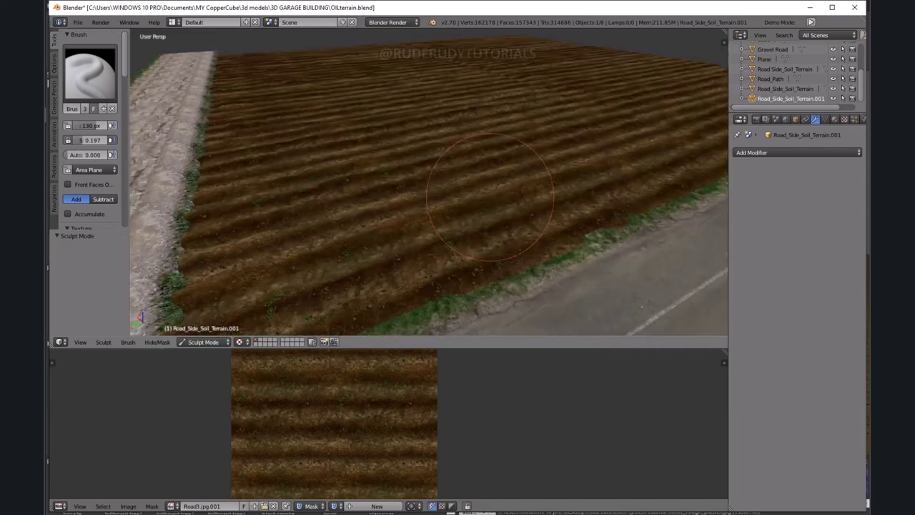
scroll(486, 184, down, 2)
scroll(401, 185, down, 2)
scroll(329, 184, down, 1)
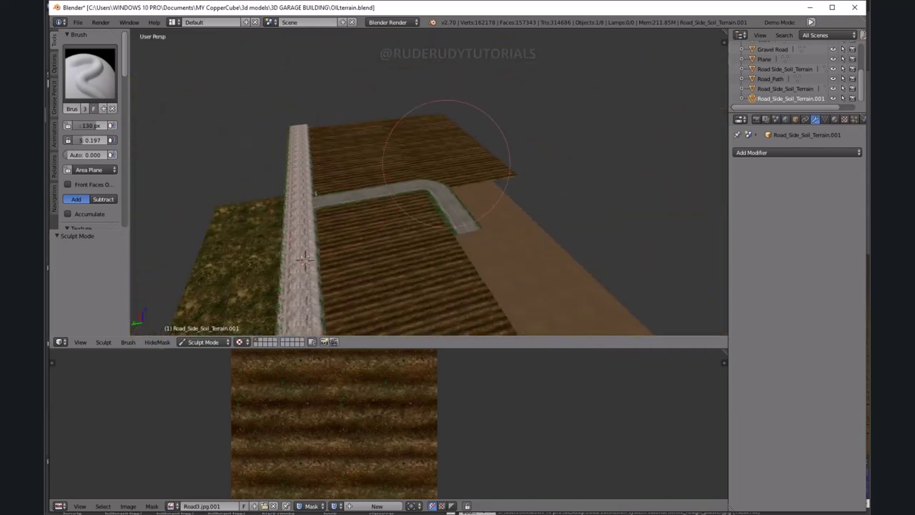
scroll(472, 161, up, 2)
scroll(486, 176, up, 2)
scroll(479, 179, up, 1)
scroll(457, 193, up, 2)
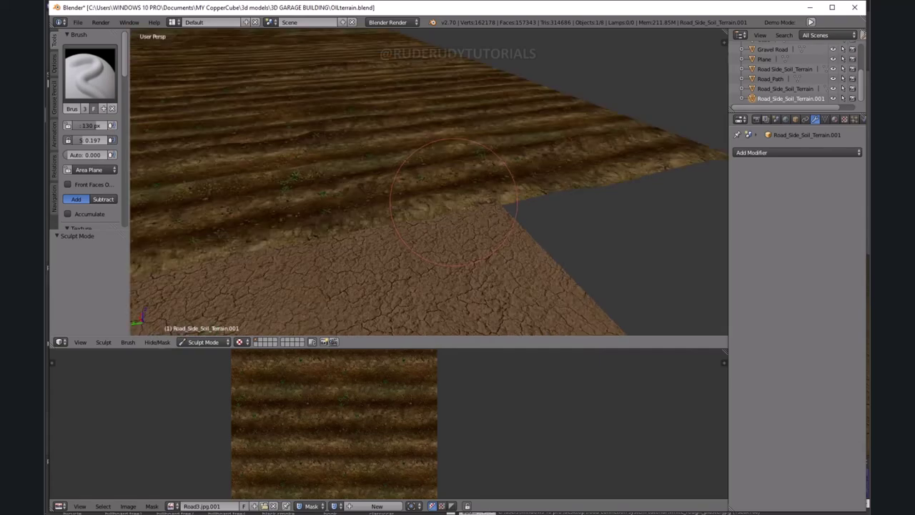
scroll(526, 182, down, 3)
scroll(435, 224, up, 2)
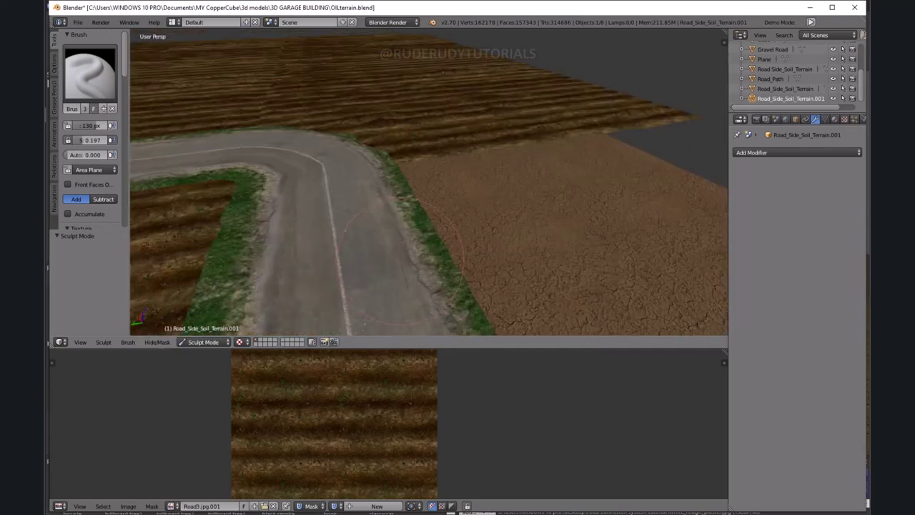
scroll(470, 108, up, 1)
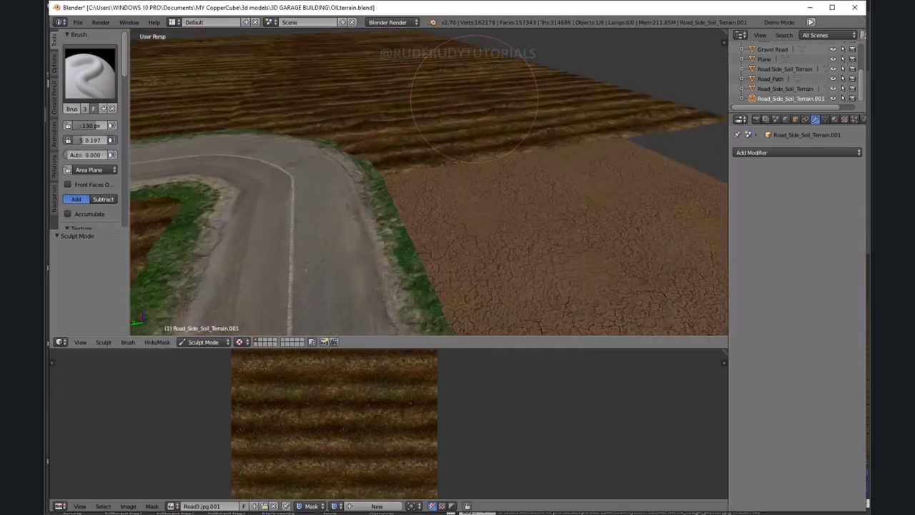
scroll(475, 97, up, 2)
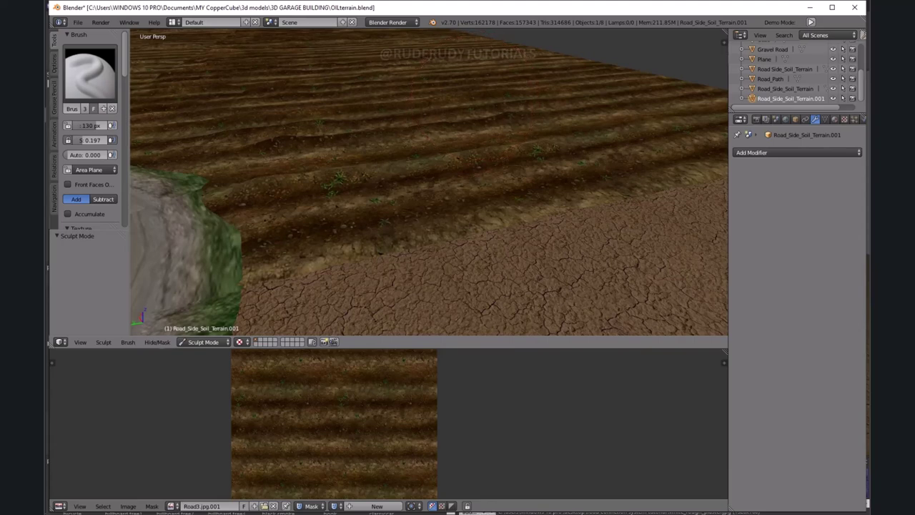
click(77, 23)
click(203, 341)
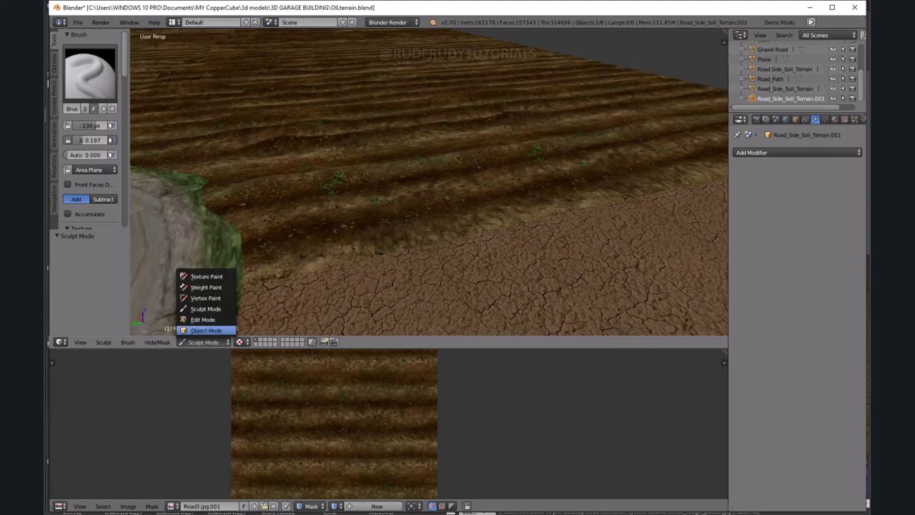
Return to Object Mode, apply Road_Side_Soil_Terrain.001's scale, and bring up File > Export.
click(206, 330)
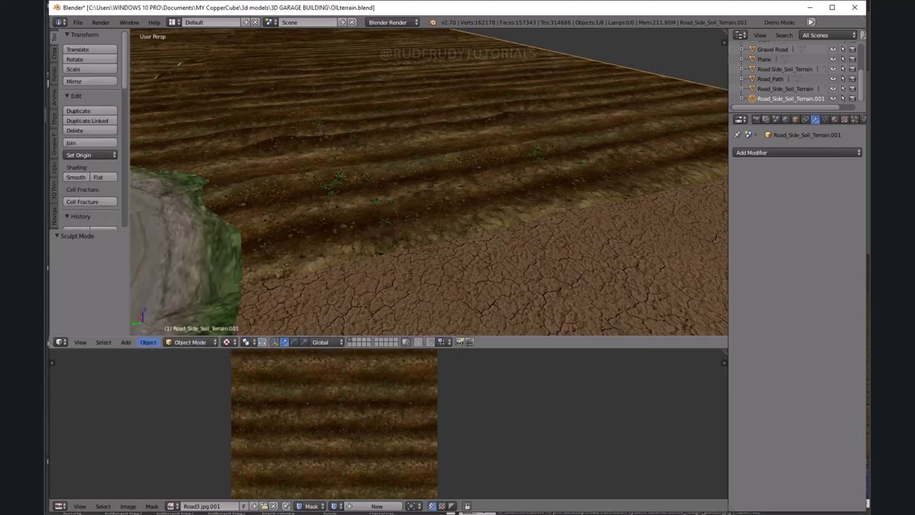
click(148, 341)
mouse_move(178, 276)
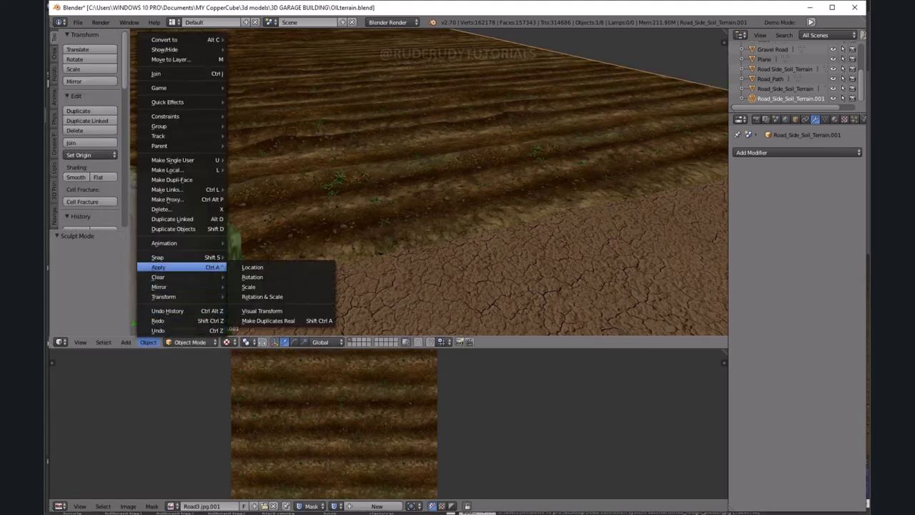
click(250, 287)
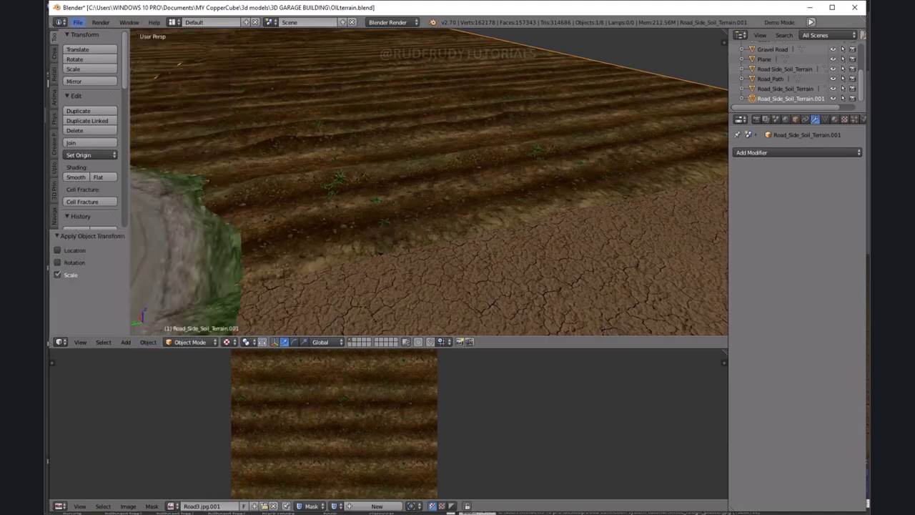
click(77, 22)
mouse_move(96, 213)
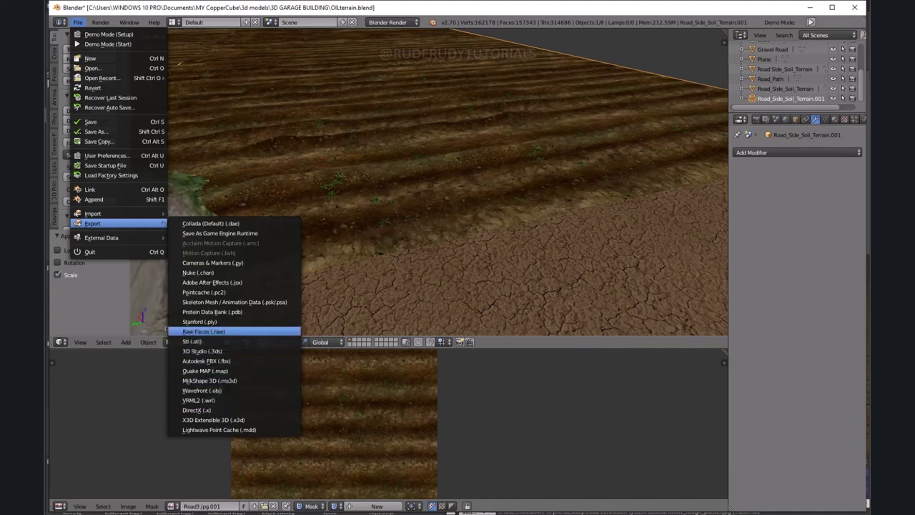
Export the terrain scene as Wavefront OBJ named TESTr5obj.obj into the Road Connetion System Tutorial folder.
click(203, 391)
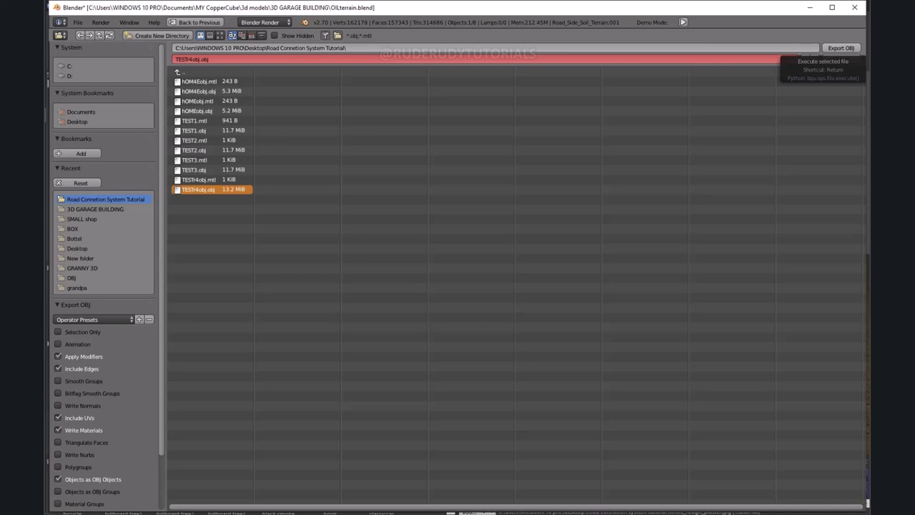
click(191, 60)
text(5)
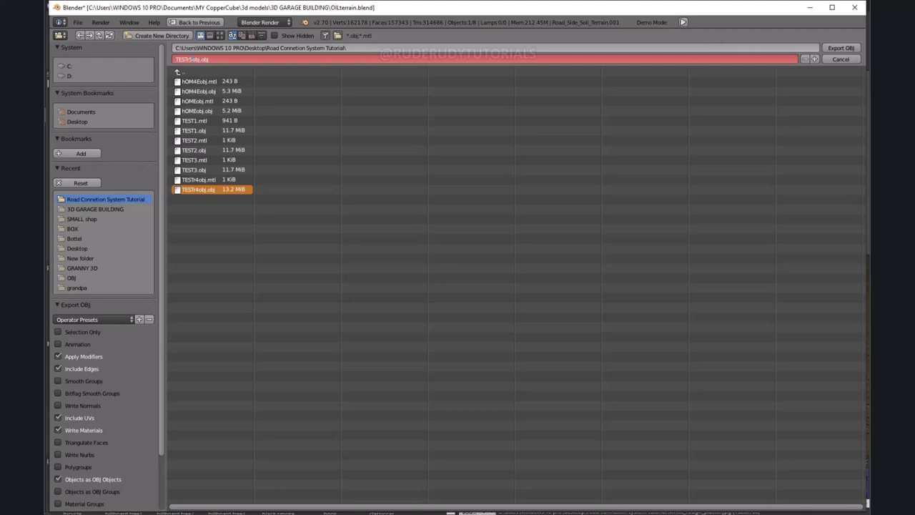
key(Return)
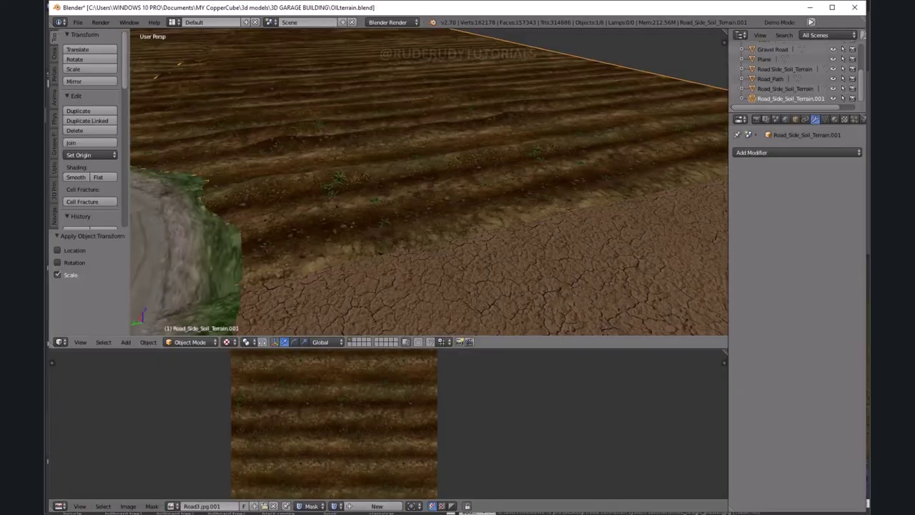
Inspect the curved road corner, then switch Road_Side_Soil_Terrain.001 back to Sculpt Mode.
scroll(429, 182, down, 8)
mouse_move(429, 182)
middle_down()
mouse_move(515, 172)
mouse_move(451, 184)
mouse_move(494, 181)
middle_up()
scroll(428, 182, up, 2)
scroll(429, 182, up, 3)
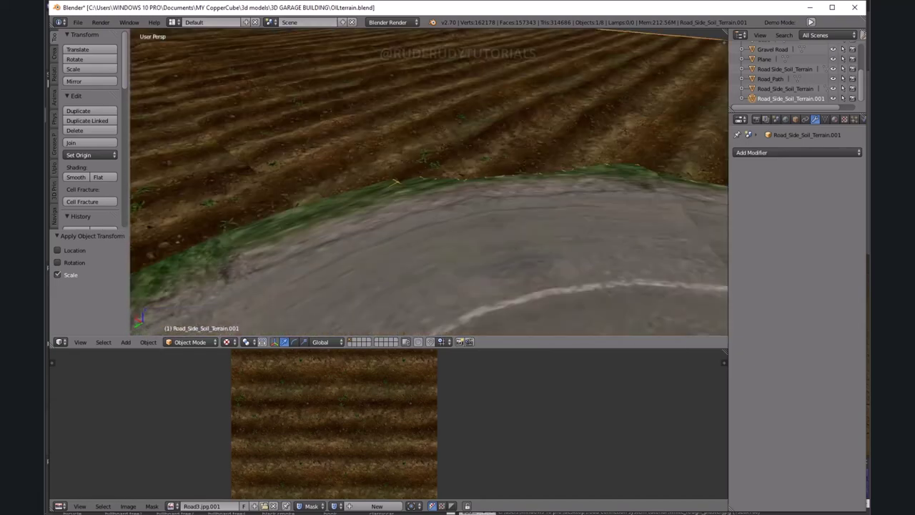
scroll(429, 182, down, 3)
scroll(429, 182, down, 2)
middle_drag(429, 193, 458, 190)
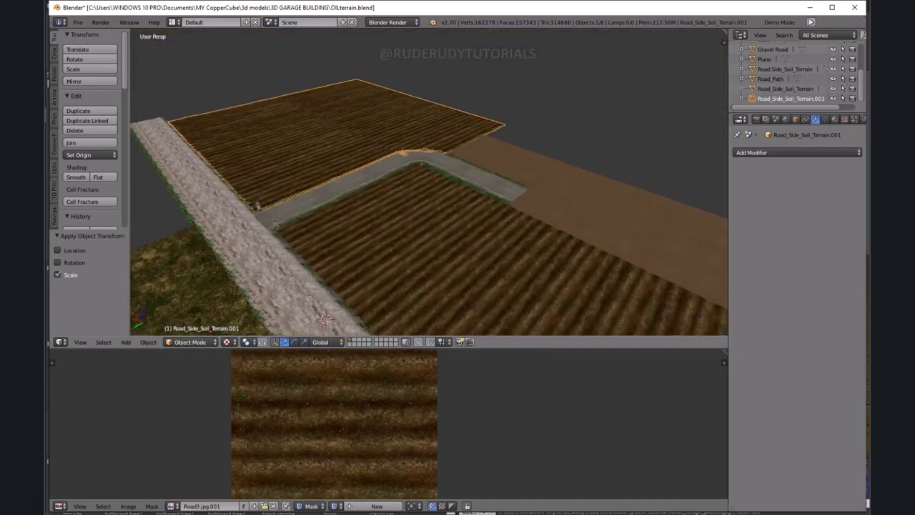
scroll(428, 193, up, 2)
scroll(429, 193, up, 2)
scroll(429, 182, up, 2)
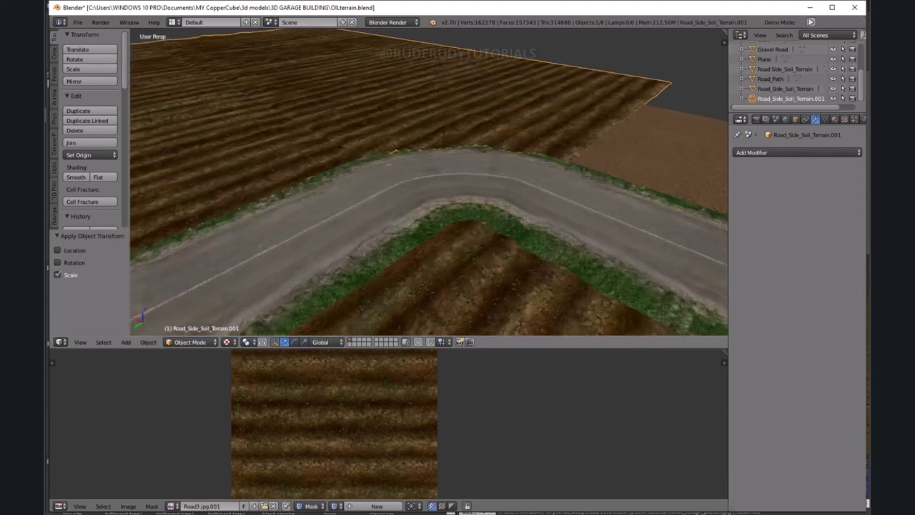
click(190, 342)
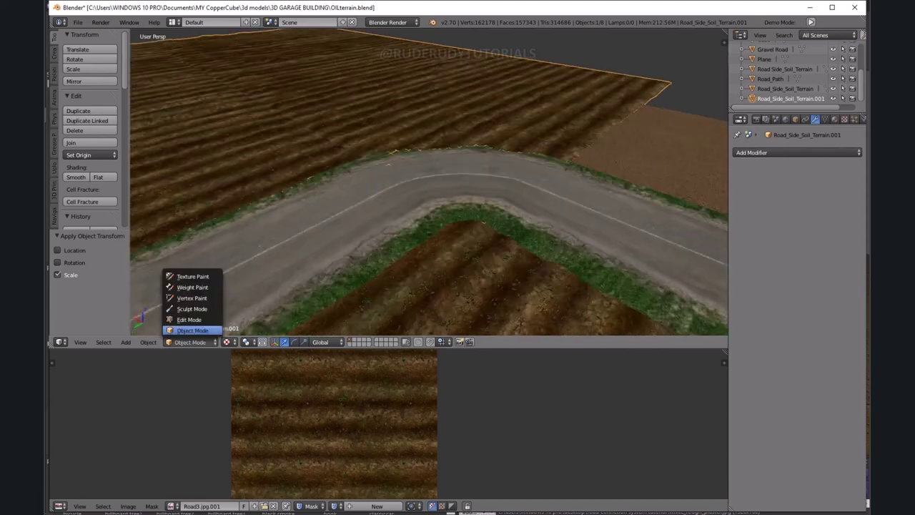
click(191, 308)
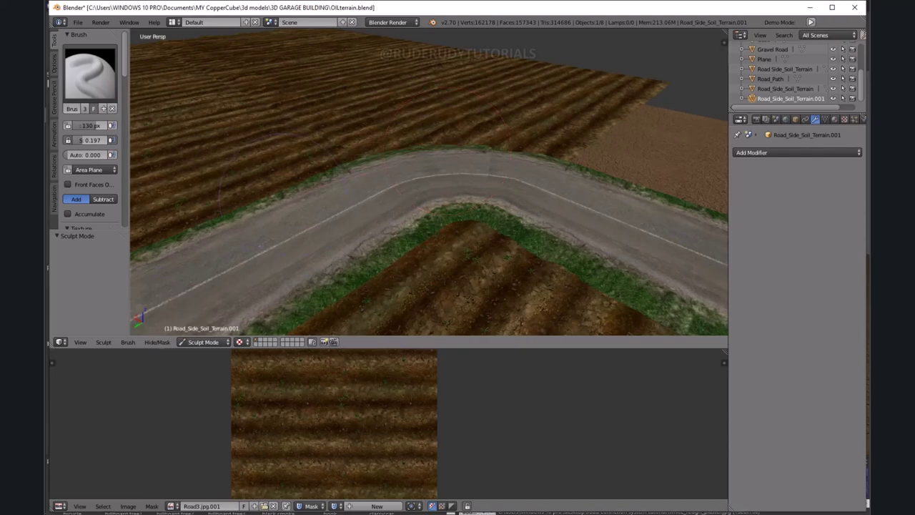
Orbit to a low view along the road and save the Blender terrain project.
mouse_move(413, 172)
middle_down()
mouse_move(404, 133)
mouse_move(411, 193)
mouse_move(388, 229)
mouse_move(260, 68)
middle_up()
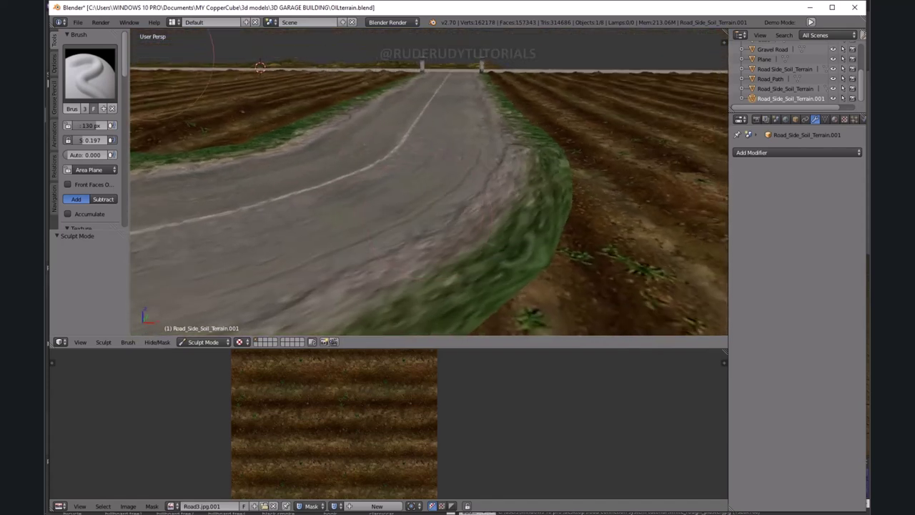
click(78, 22)
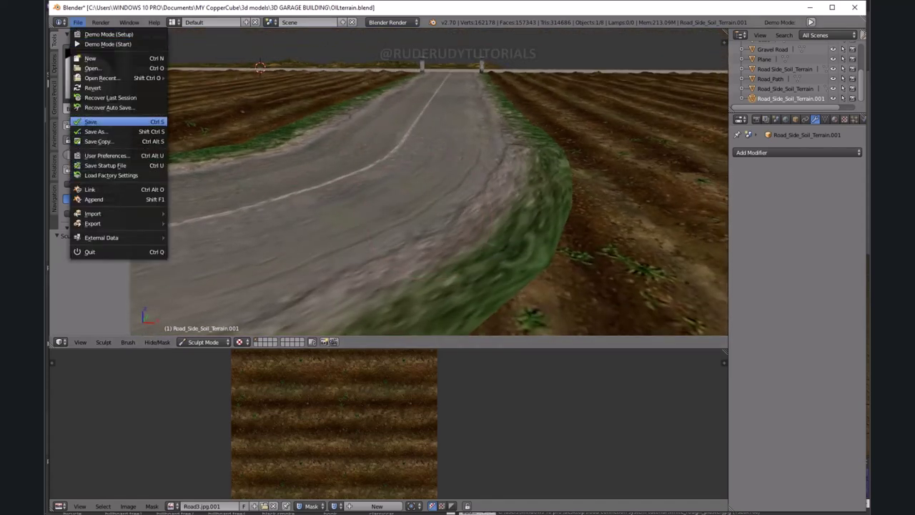
click(91, 121)
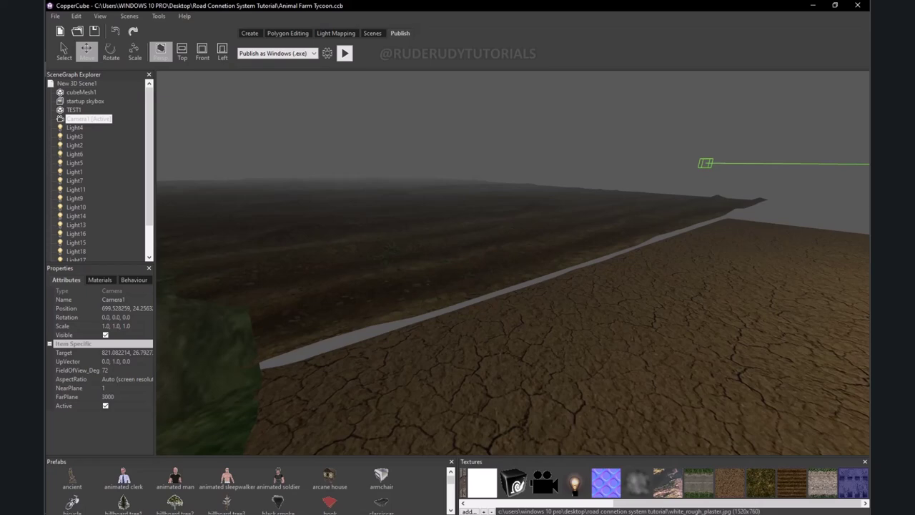
Replace the TEST1 node's mesh with the TESTr5obj.obj file loaded from disk.
click(75, 109)
right_click(84, 111)
mouse_move(113, 138)
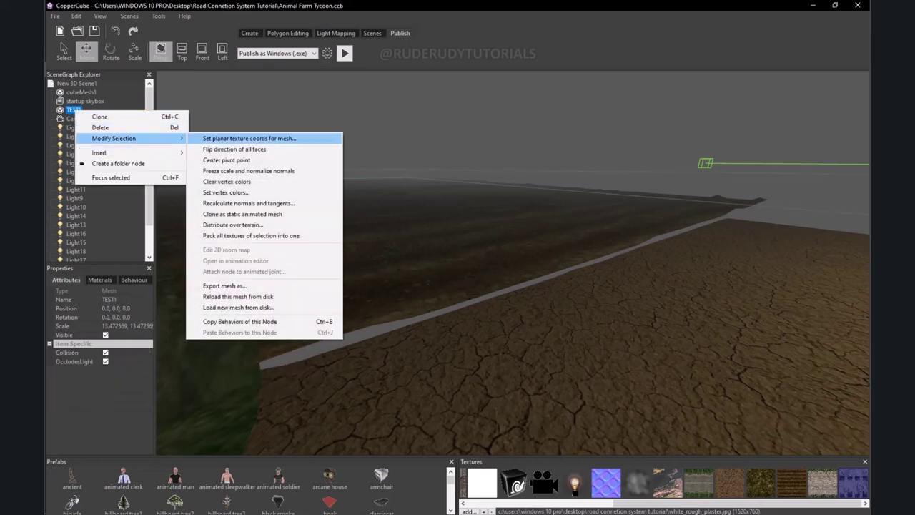
click(238, 307)
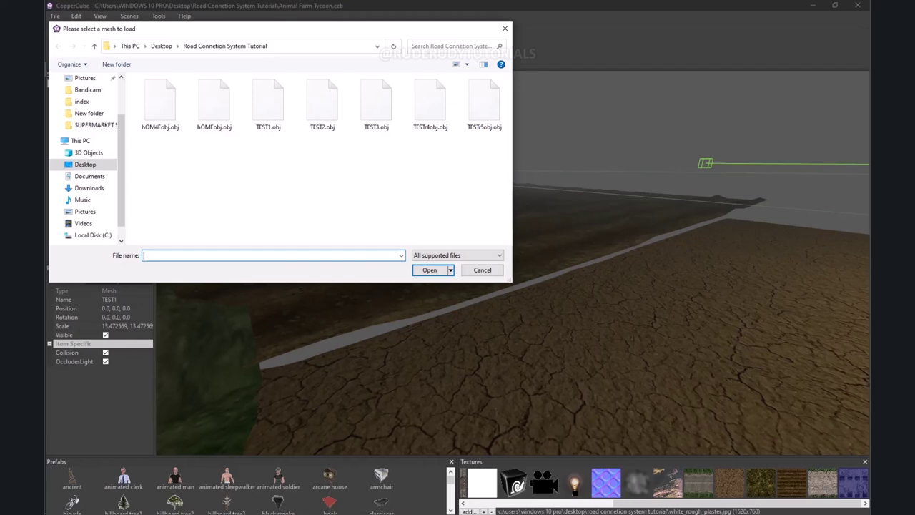
double_click(484, 106)
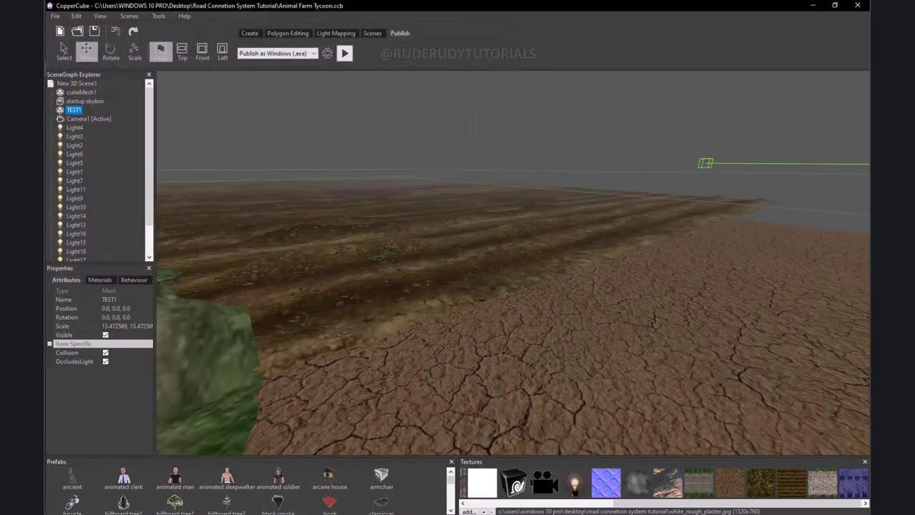
Set the terrain material's lighting to Dynamic and start the game preview.
click(100, 279)
click(125, 293)
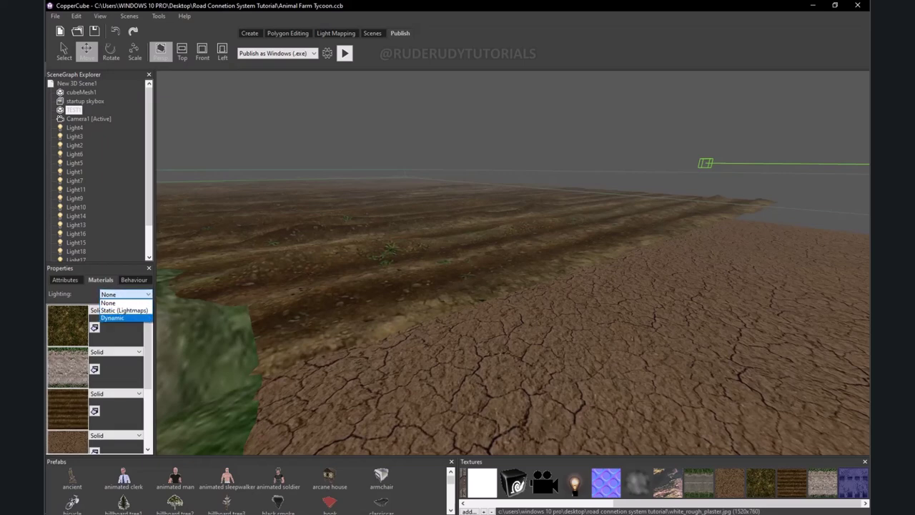
click(114, 318)
click(345, 52)
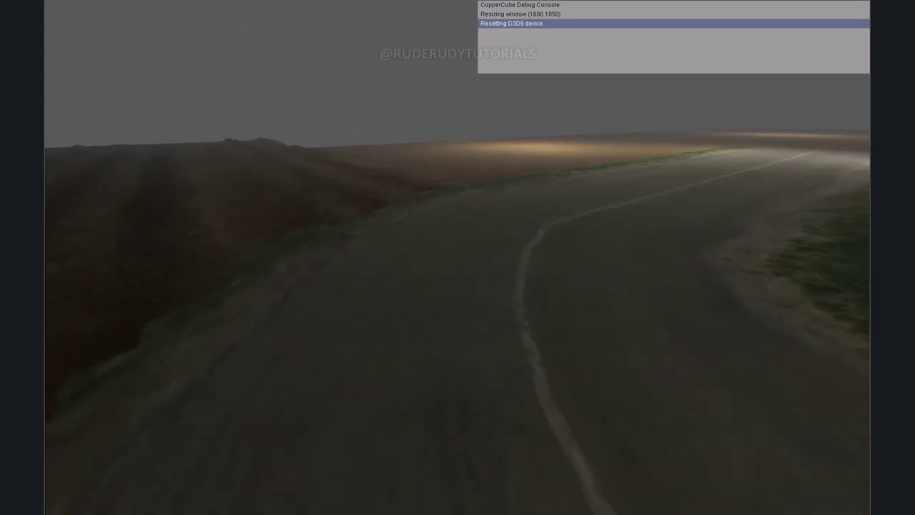
Close the running preview with Escape and relaunch it with F5.
key(Escape)
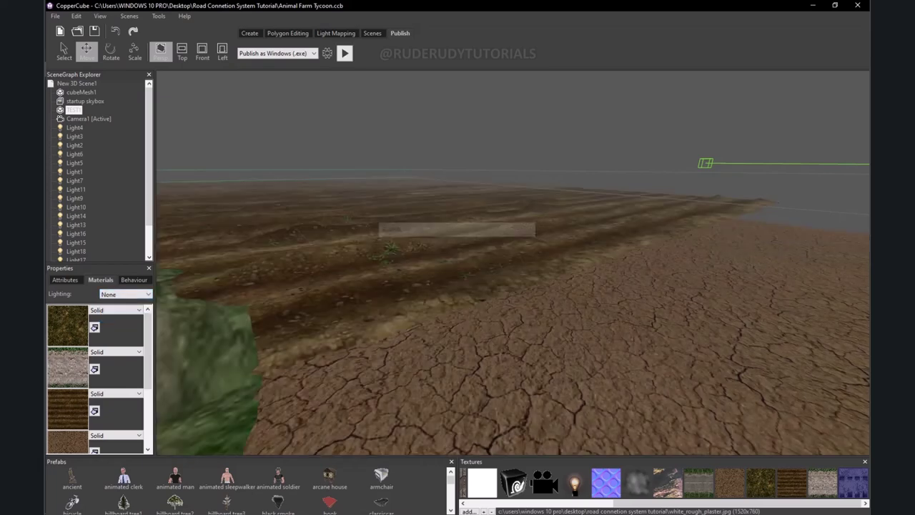
key(F5)
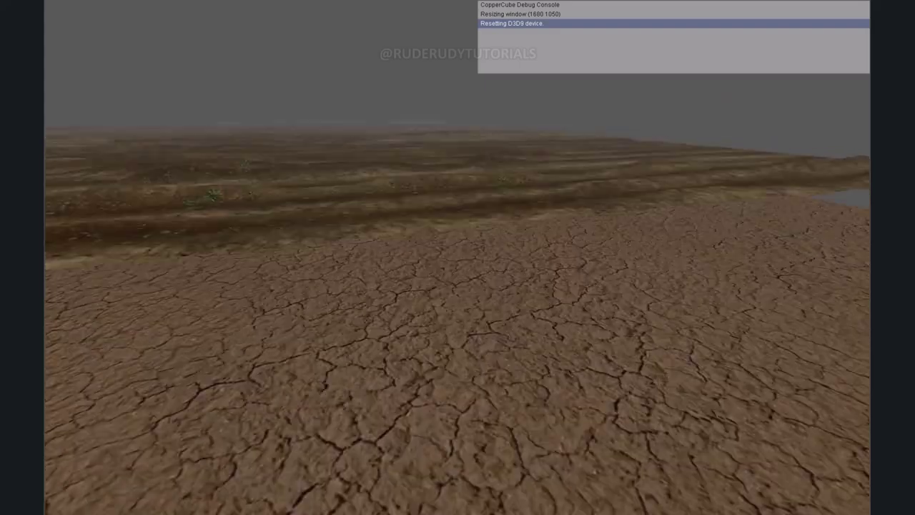
Walk forward over the ploughed field toward the curved road.
key(w)
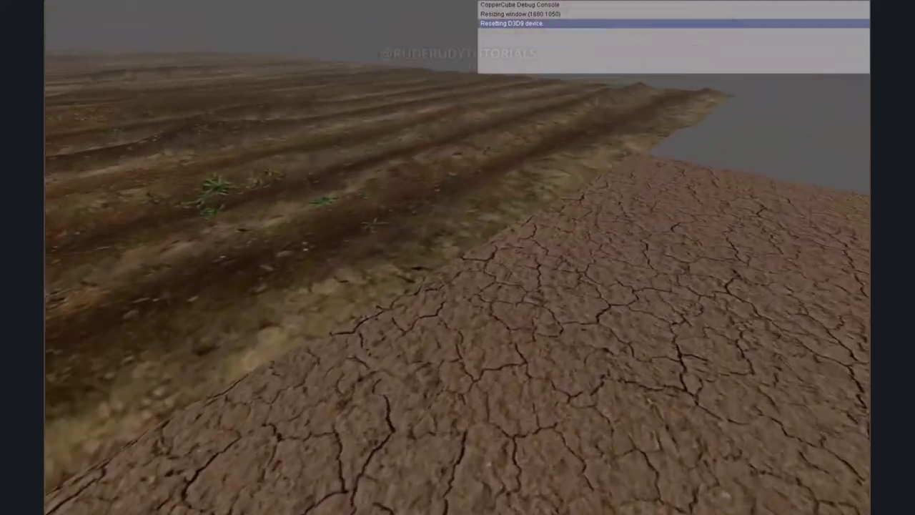
key(w)
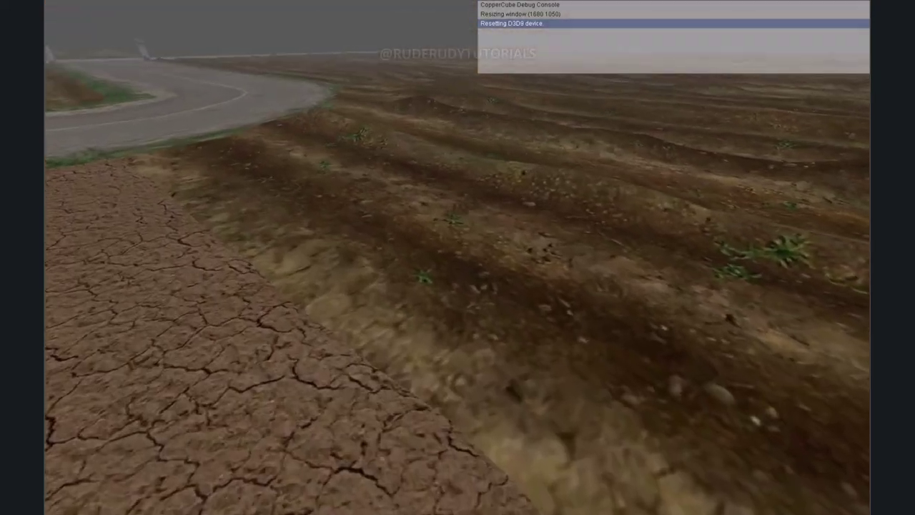
key(w)
key(w)
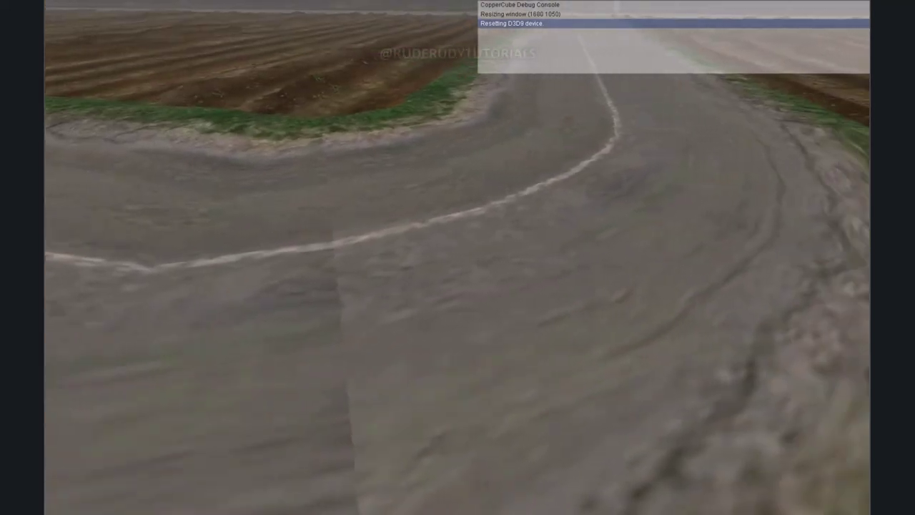
Exit the preview, return to Blender and make Road_Path the active object in Object Mode.
key(Escape)
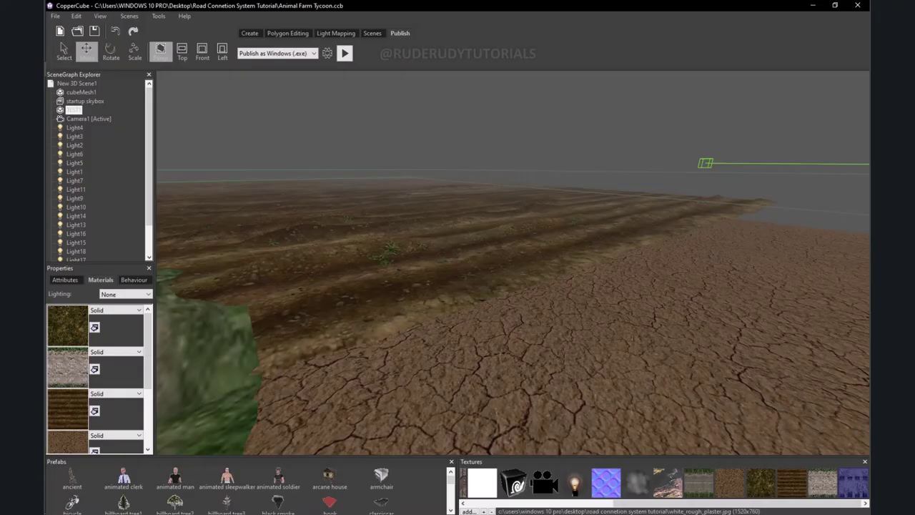
click(61, 114)
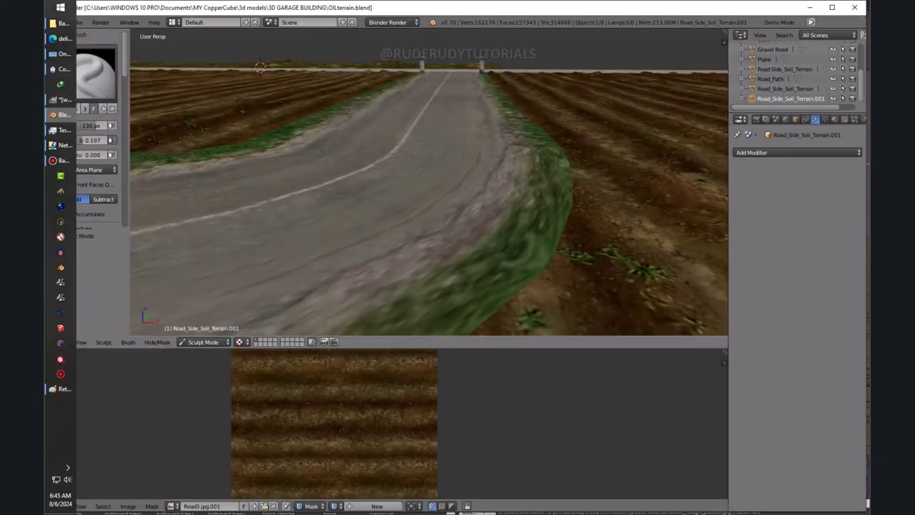
middle_drag(428, 215, 466, 188)
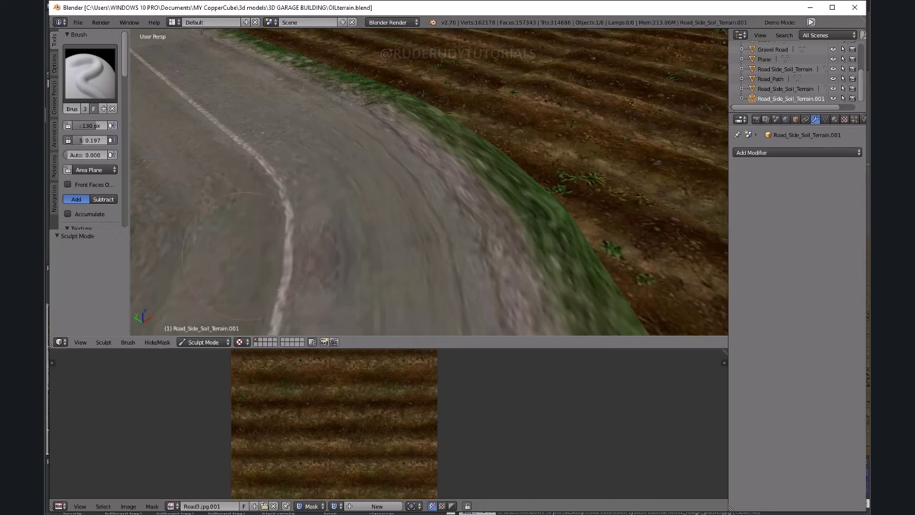
click(203, 341)
click(195, 325)
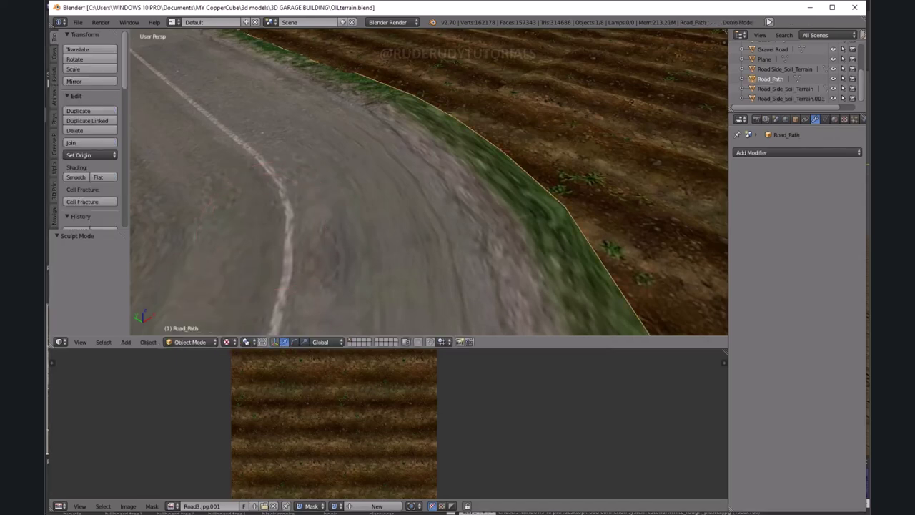
Put Road_Path into Edit Mode and zoom in close on the road bend.
click(191, 341)
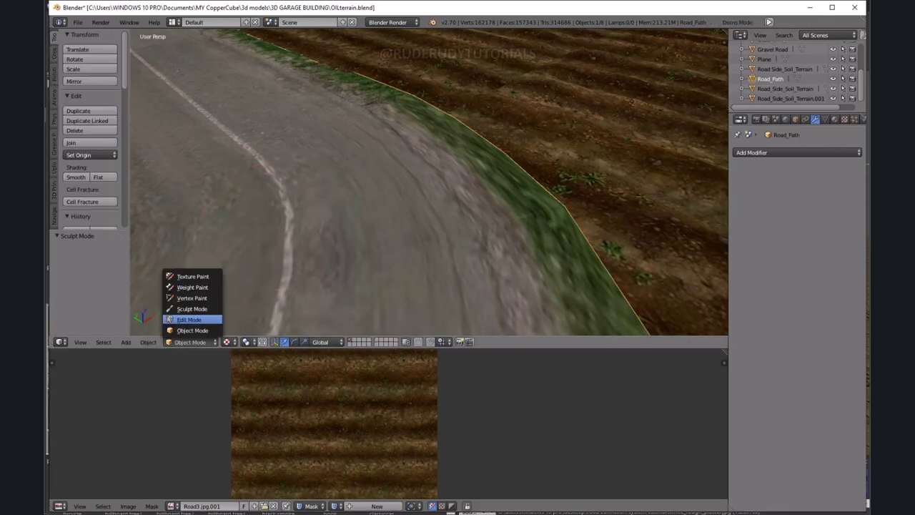
click(190, 318)
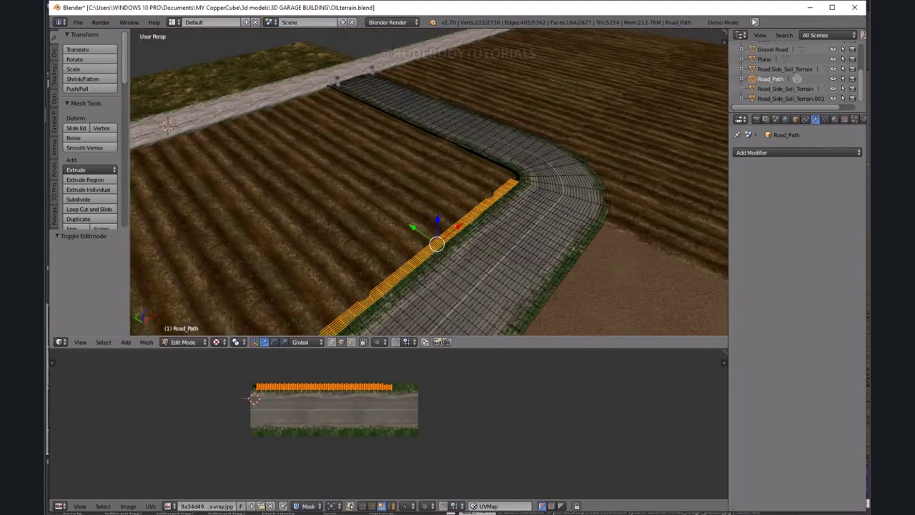
middle_drag(429, 215, 543, 207)
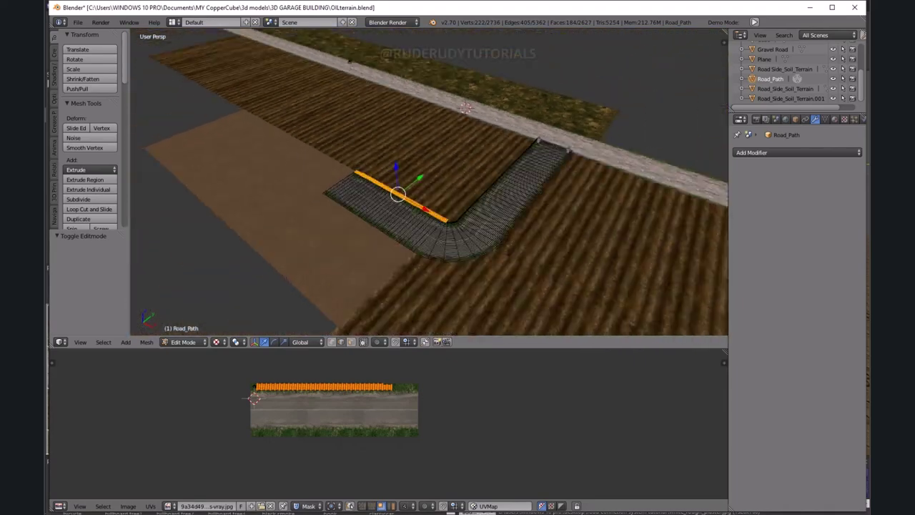
scroll(428, 182, up, 1)
scroll(429, 182, up, 1)
scroll(429, 182, up, 1)
scroll(429, 182, up, 2)
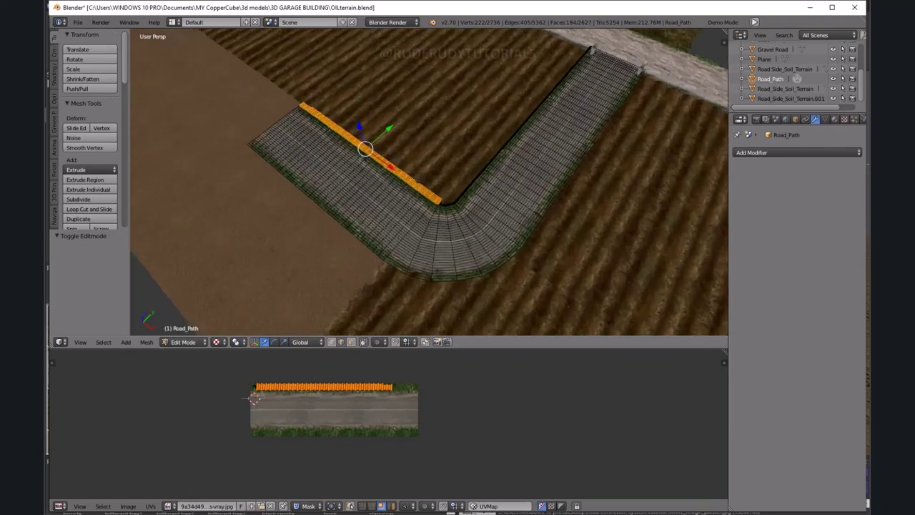
middle_drag(429, 214, 457, 208)
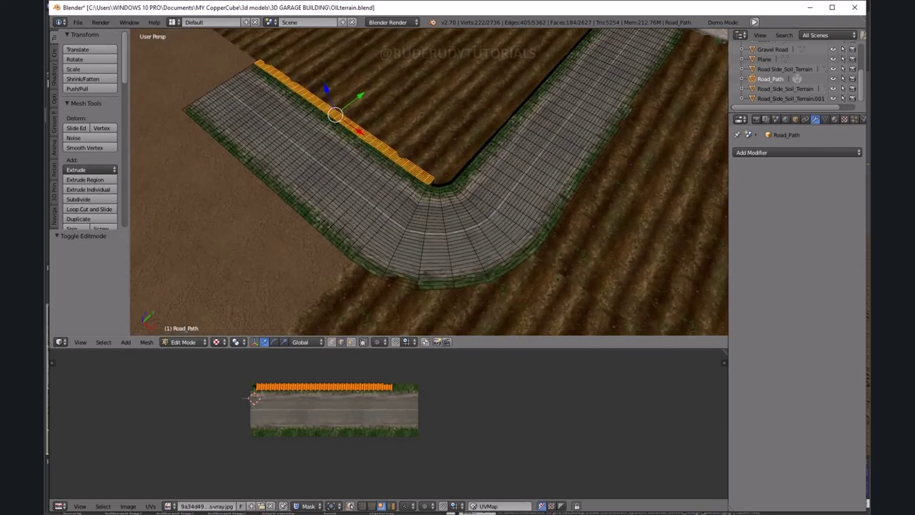
scroll(429, 182, up, 3)
scroll(428, 182, up, 2)
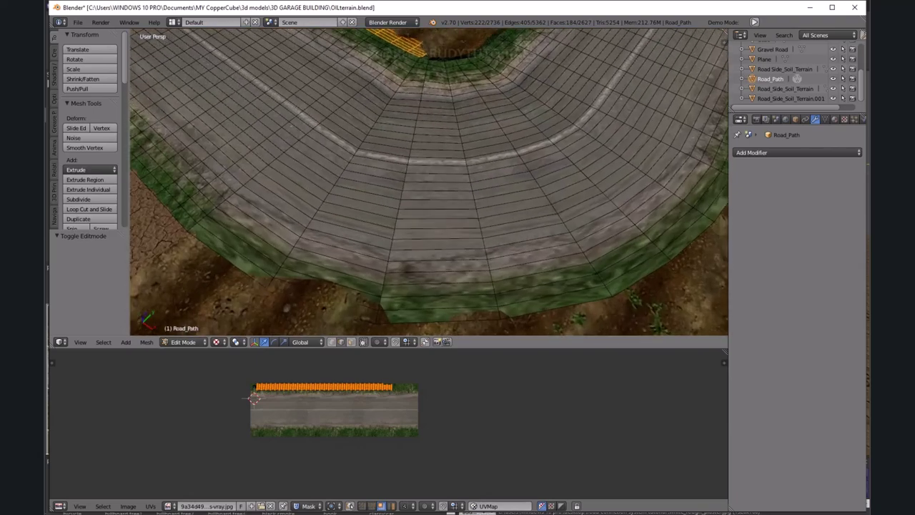
Select a strip of Road_Path faces along the outer edge to the right end of the bend.
right_click(225, 258)
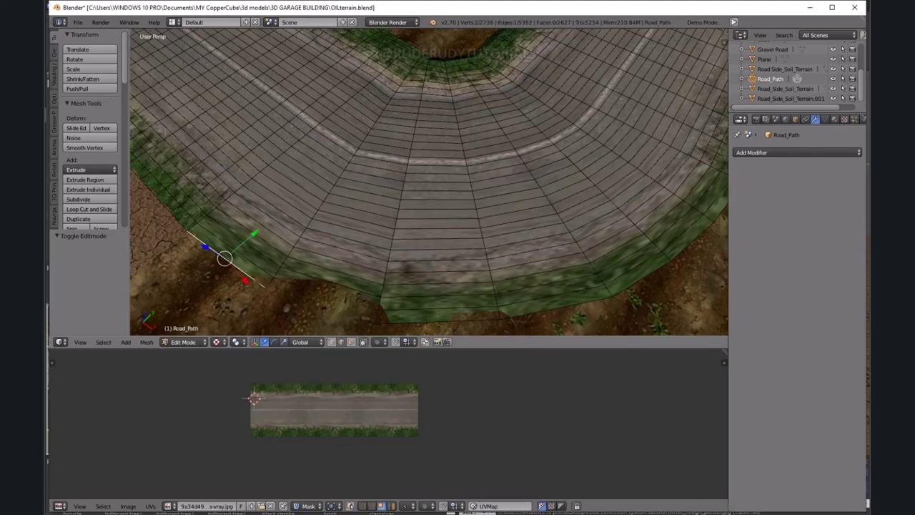
key(a)
right_click(229, 254)
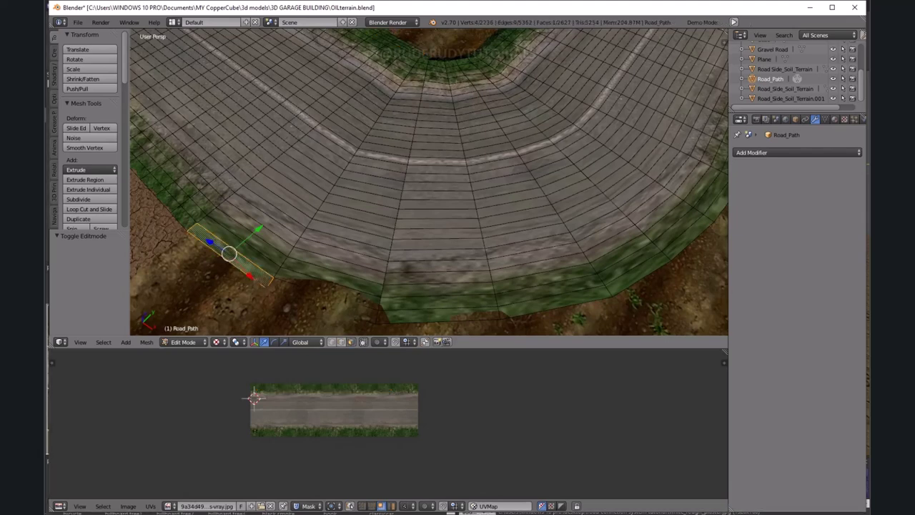
ctrl+right_click(257, 214)
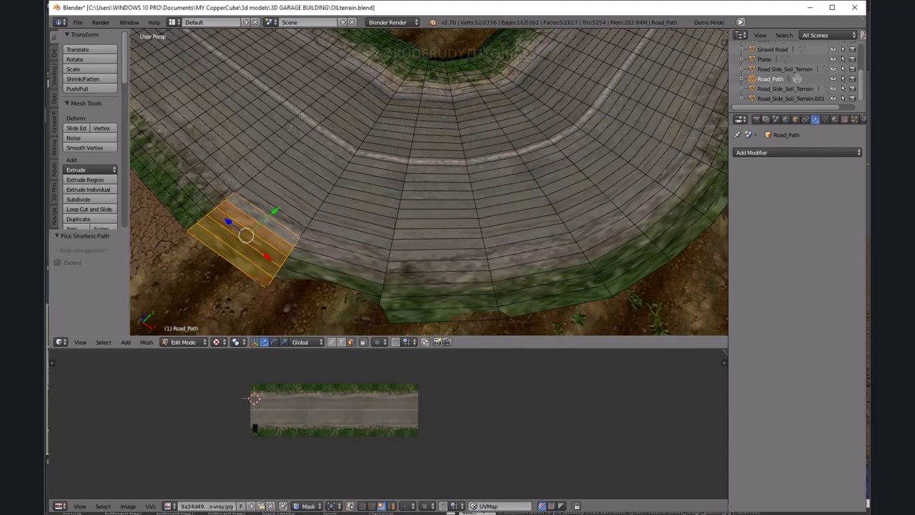
ctrl+right_click(266, 197)
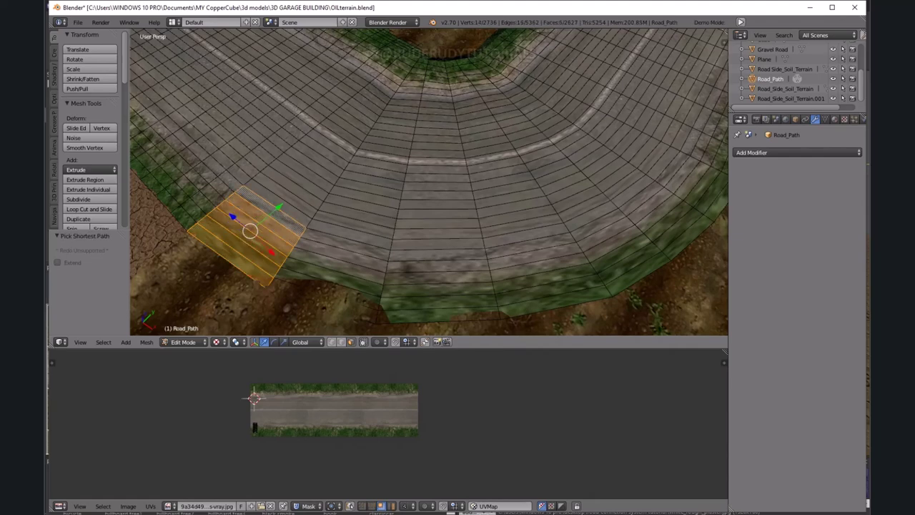
ctrl+right_click(368, 309)
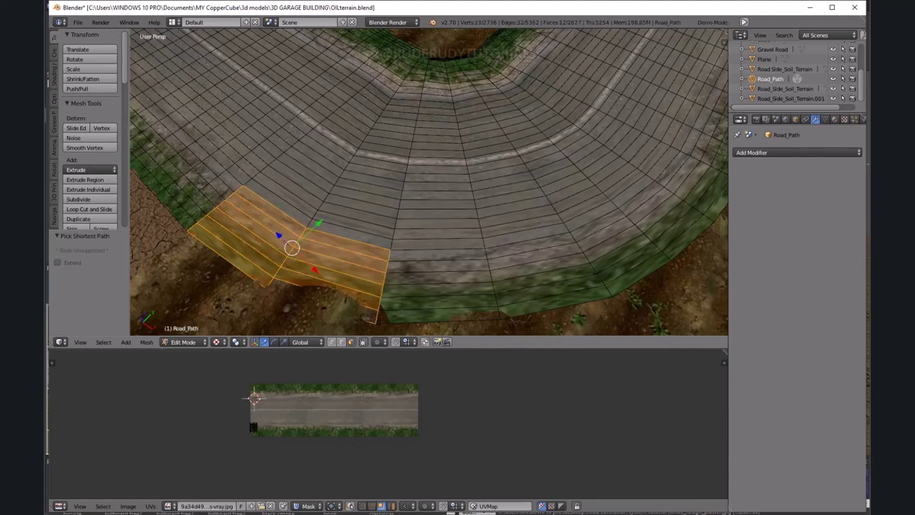
ctrl+right_click(486, 313)
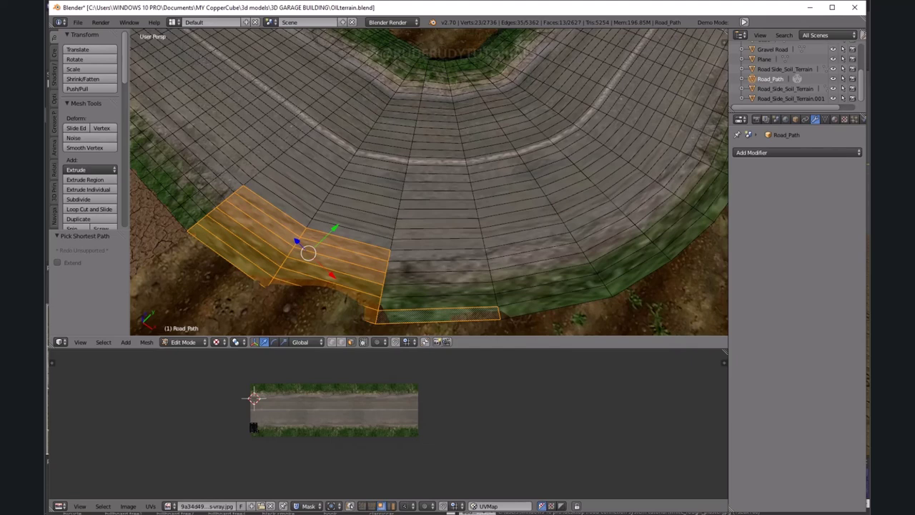
ctrl+right_click(718, 209)
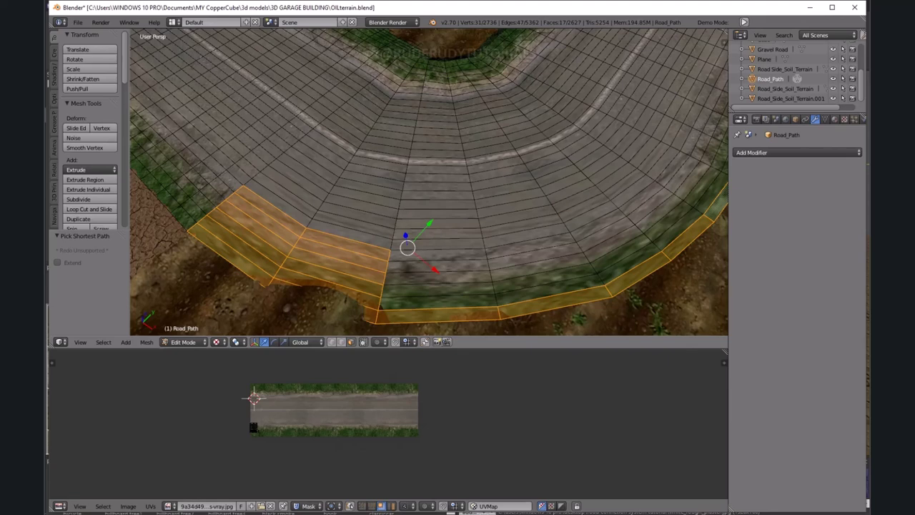
Add the remaining road face strips until the whole bend is selected.
ctrl+right_click(421, 57)
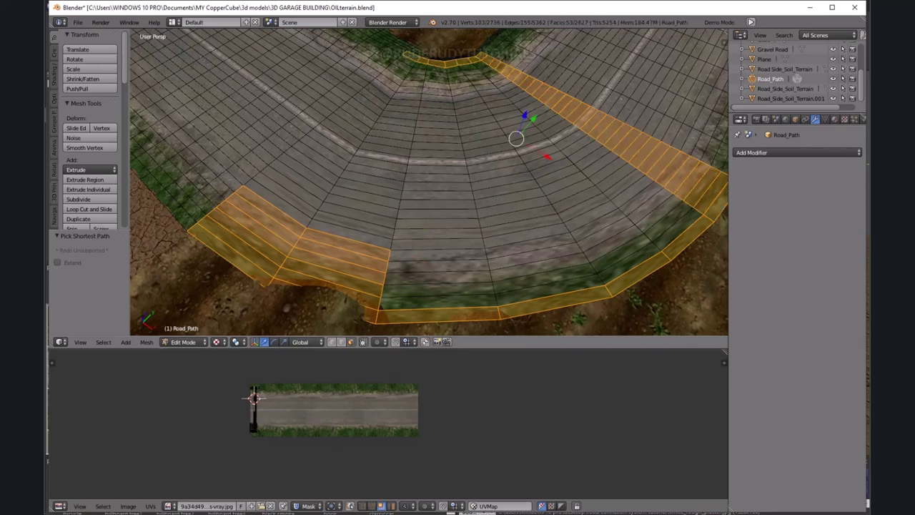
ctrl+right_click(275, 193)
ctrl+right_click(420, 66)
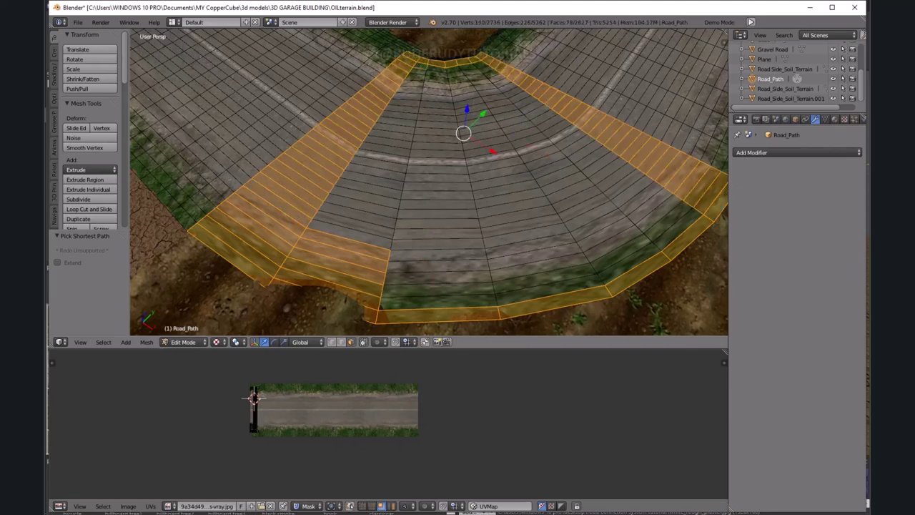
ctrl+right_click(350, 239)
ctrl+right_click(437, 300)
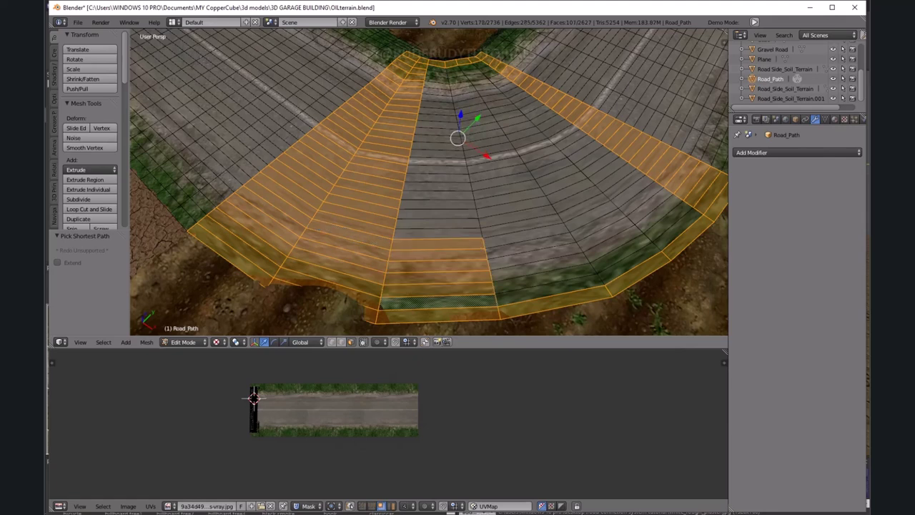
ctrl+right_click(437, 66)
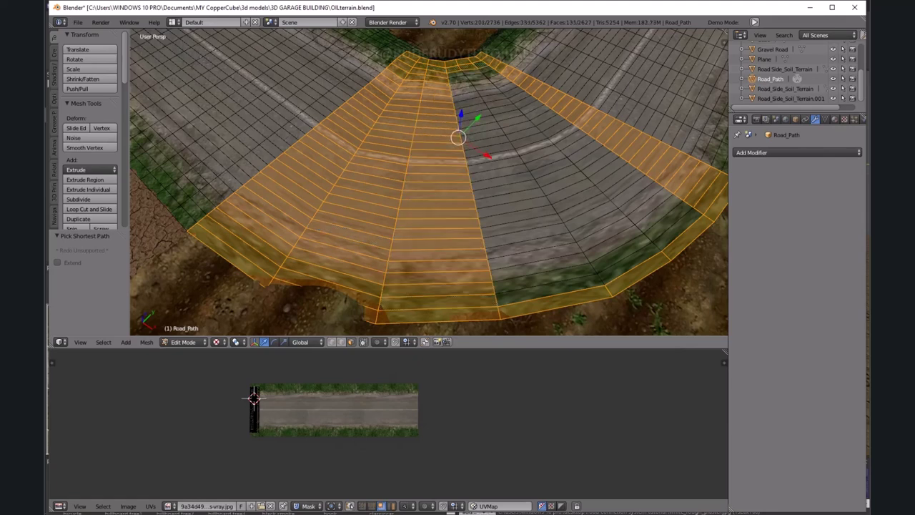
ctrl+right_click(686, 236)
ctrl+right_click(550, 286)
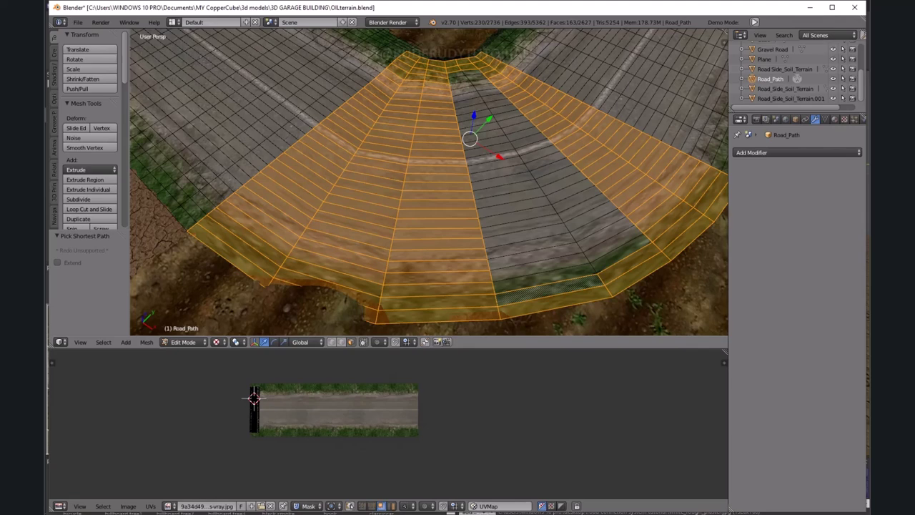
ctrl+right_click(533, 290)
shift+right_click(473, 72)
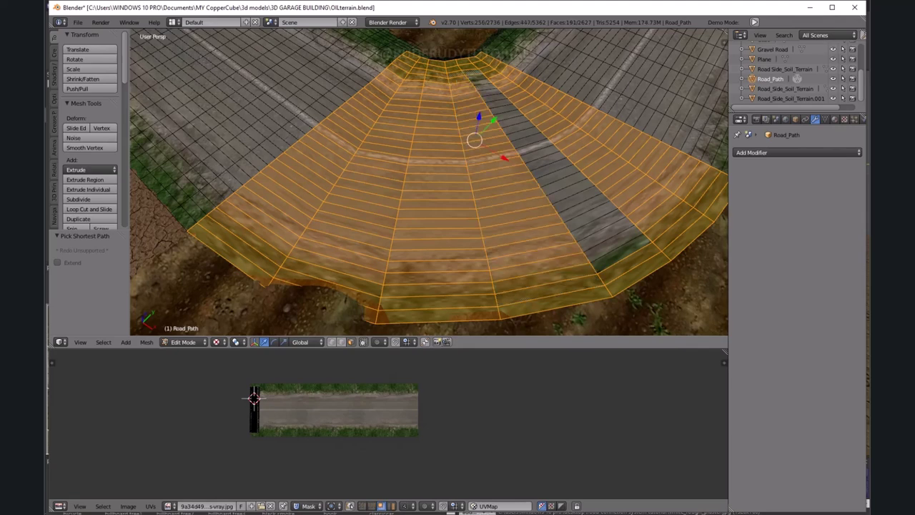
ctrl+right_click(615, 243)
middle_drag(428, 215, 429, 172)
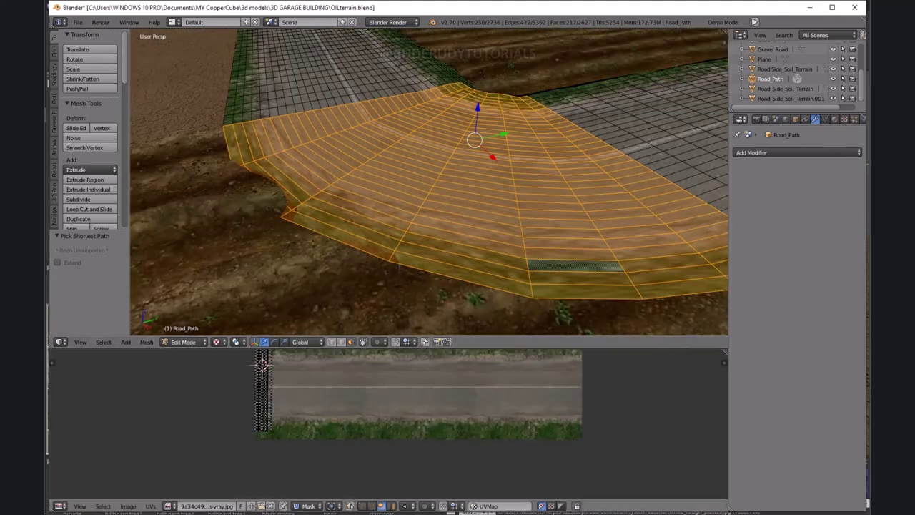
Enlarge the UV editor area and zoom to fit the road's UV layout.
scroll(262, 366, down, 2)
scroll(261, 379, up, 1)
scroll(255, 397, up, 2)
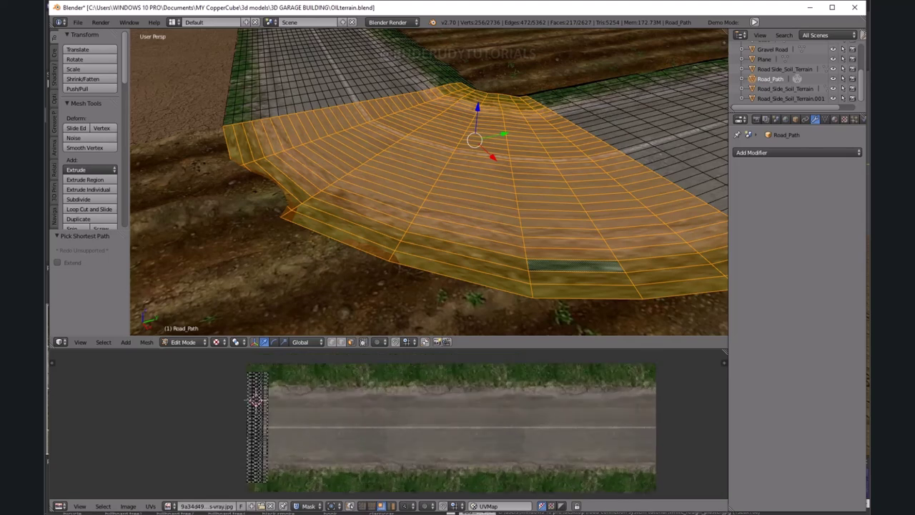
scroll(258, 399, up, 1)
scroll(271, 402, down, 2)
scroll(276, 398, up, 2)
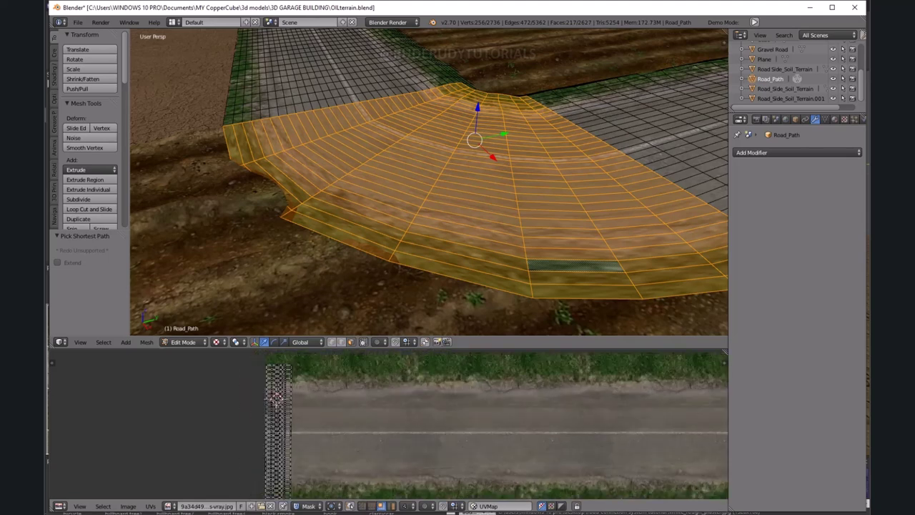
scroll(277, 399, down, 1)
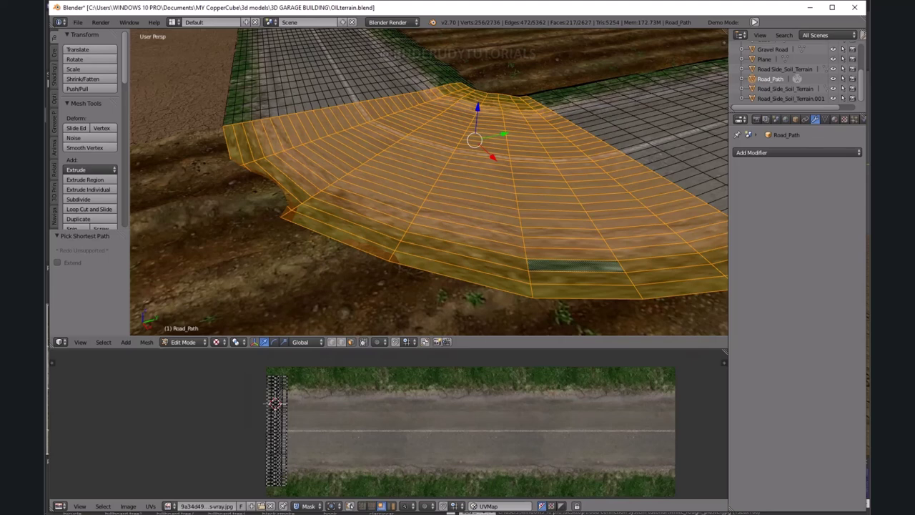
scroll(277, 398, down, 1)
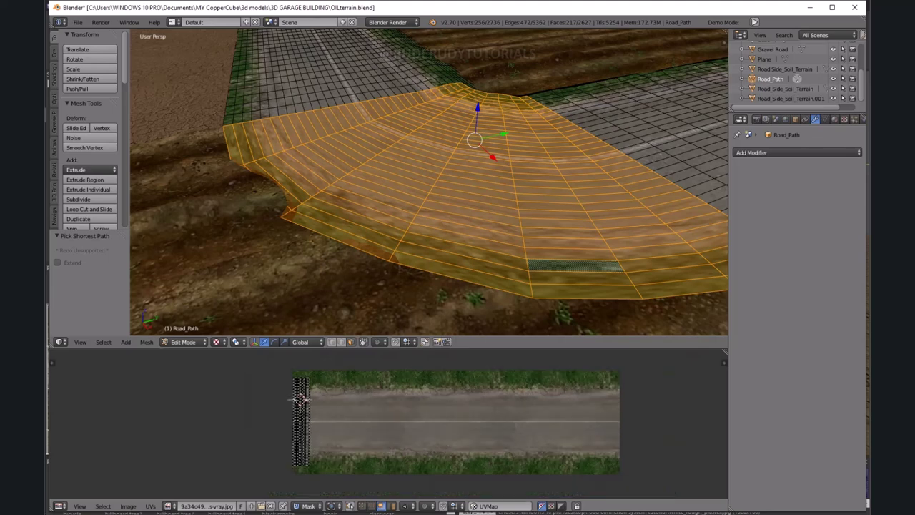
scroll(276, 398, up, 2)
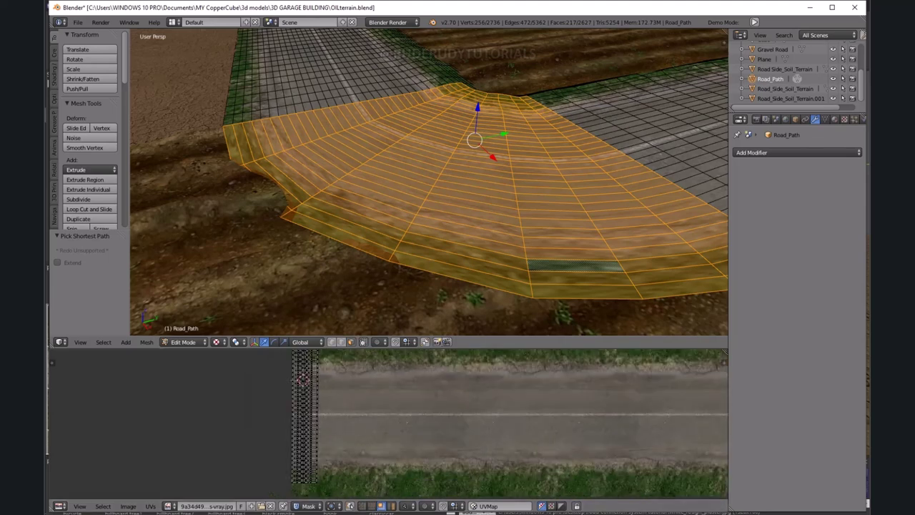
drag(416, 348, 416, 248)
scroll(416, 302, down, 1)
scroll(333, 315, up, 1)
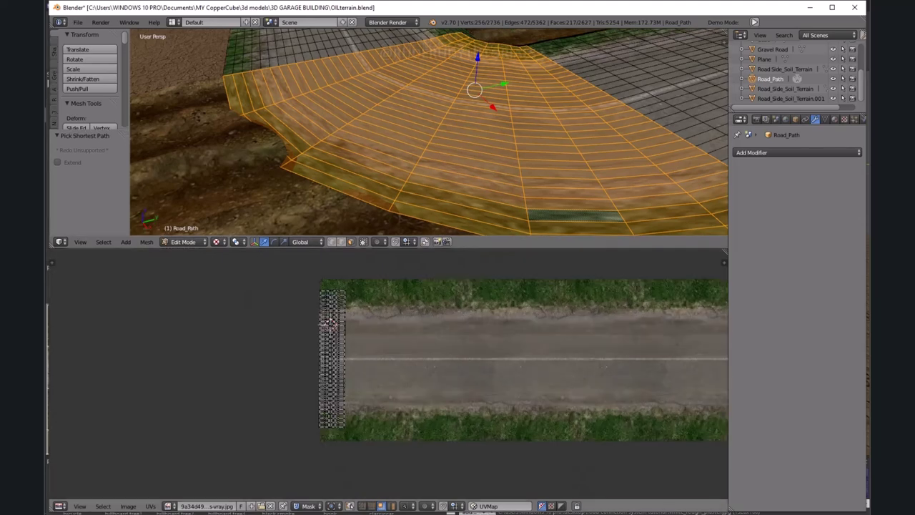
Select all the bend's UVs and scale them 4.008 along X.
key(a)
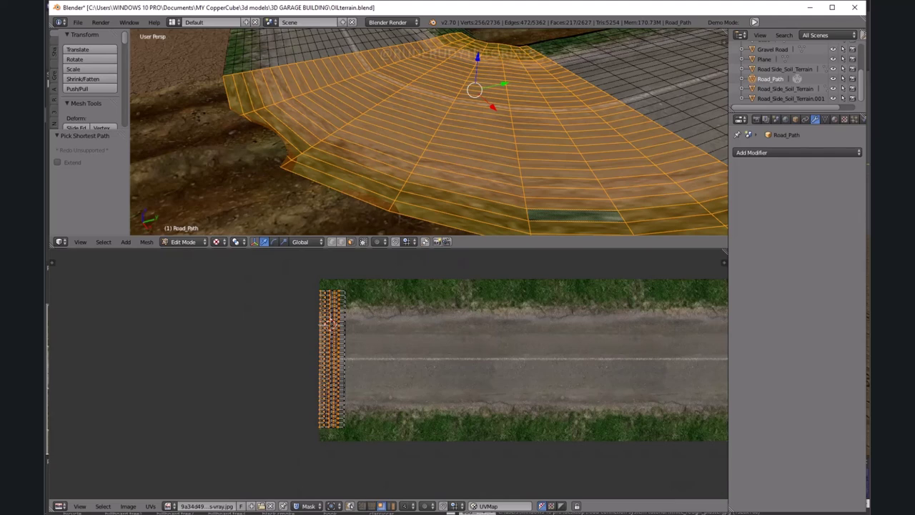
key(s)
key(x)
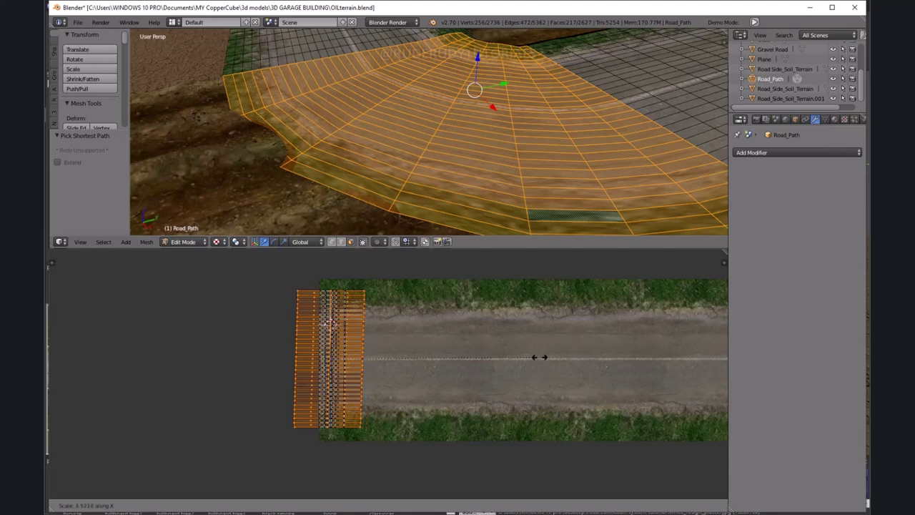
click(577, 358)
scroll(643, 357, down, 2)
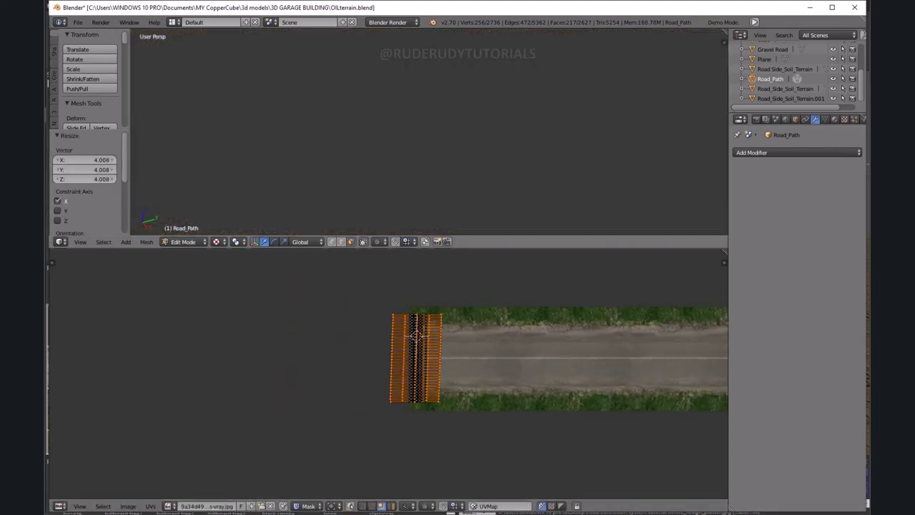
middle_drag(429, 143, 439, 139)
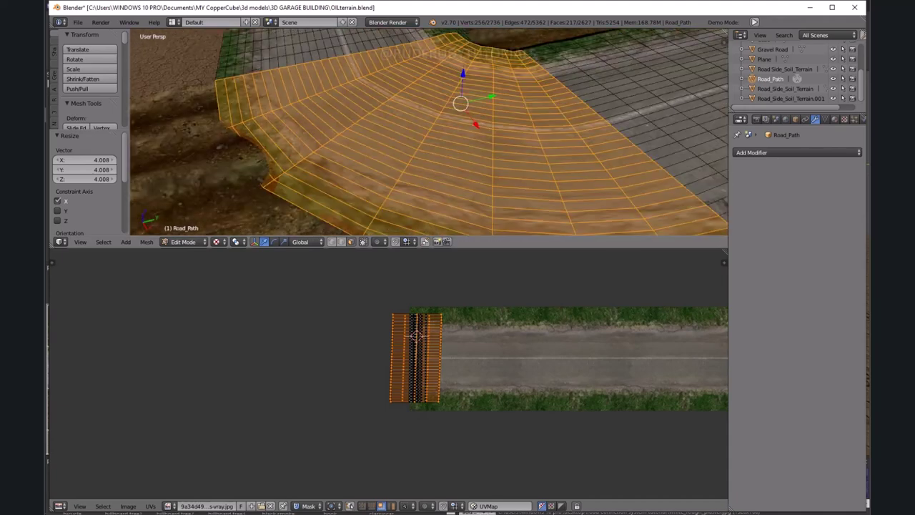
Select a single cross-strip of faces running across the curved road.
right_click(245, 153)
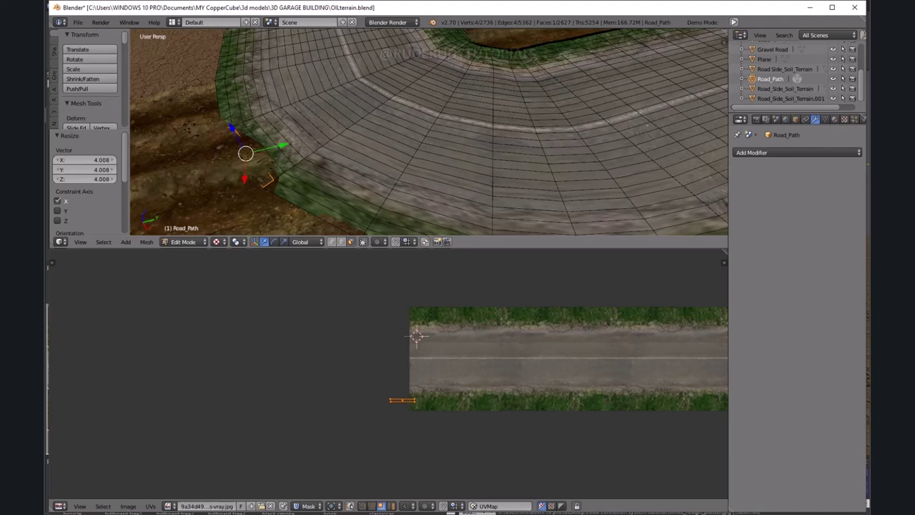
right_click(312, 206)
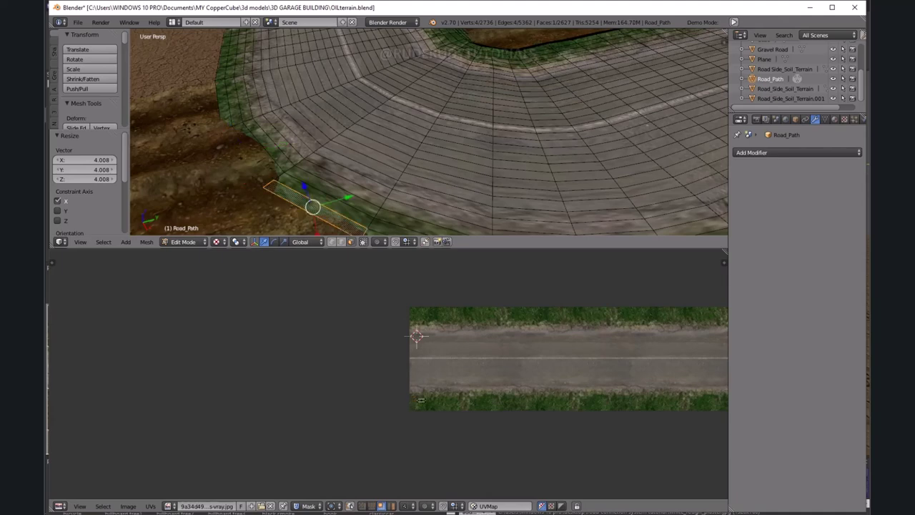
ctrl+right_click(465, 53)
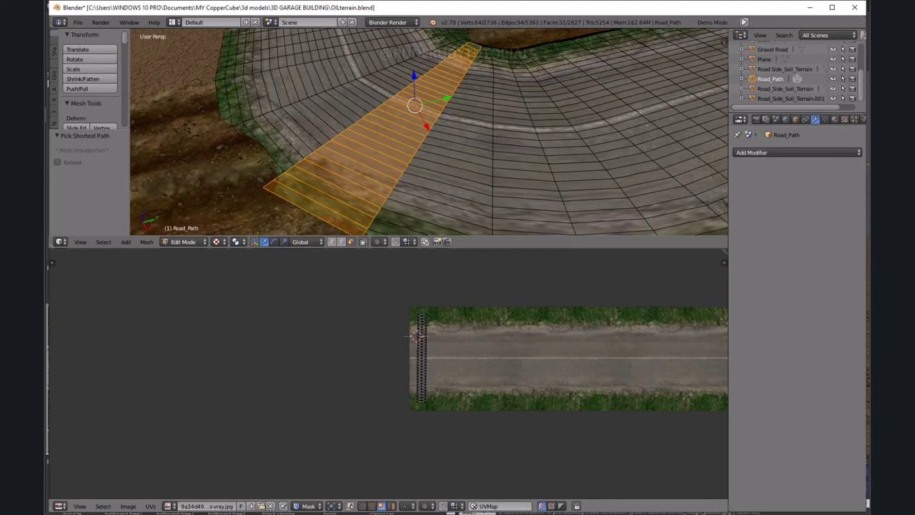
Scale that strip's UVs 3.268 along X and centre the view on it.
key(a)
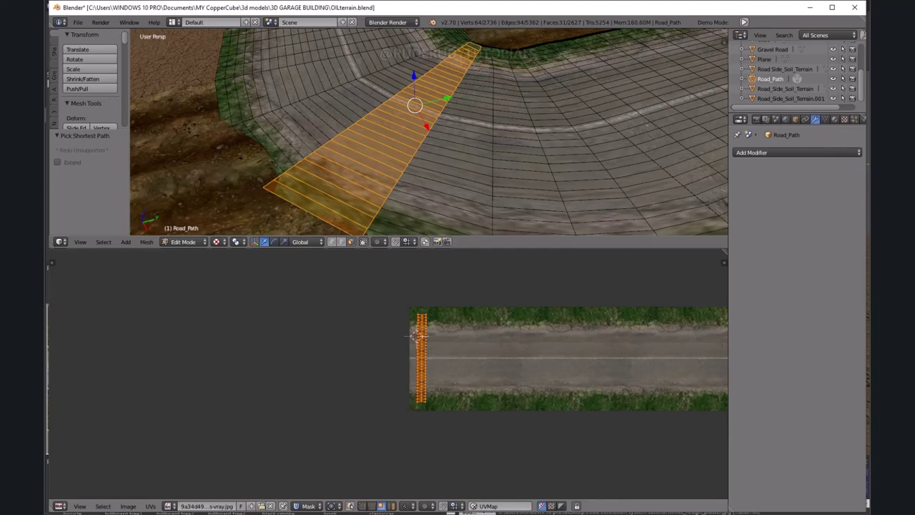
key(s)
key(x)
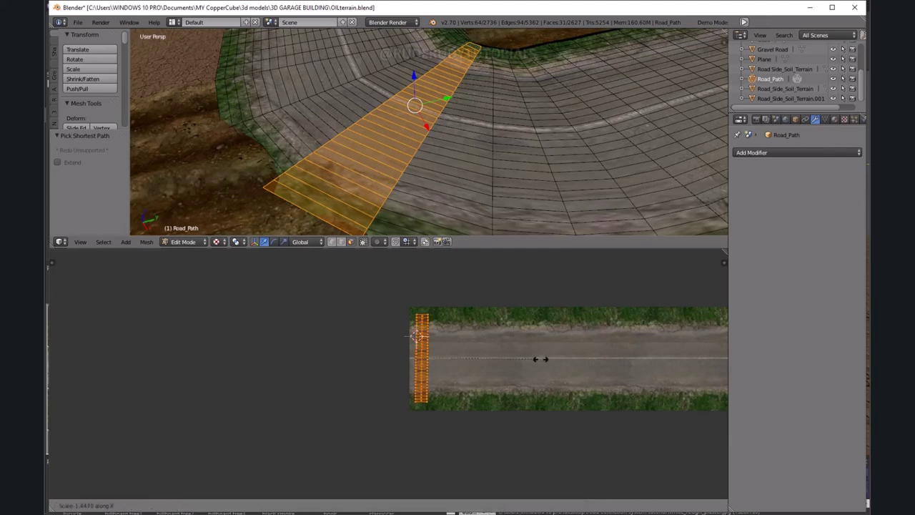
click(681, 381)
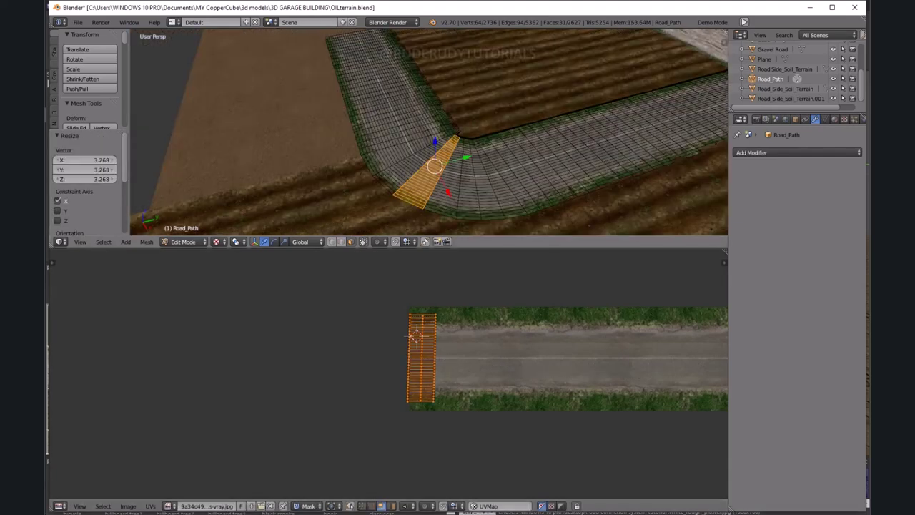
key(KP_Decimal)
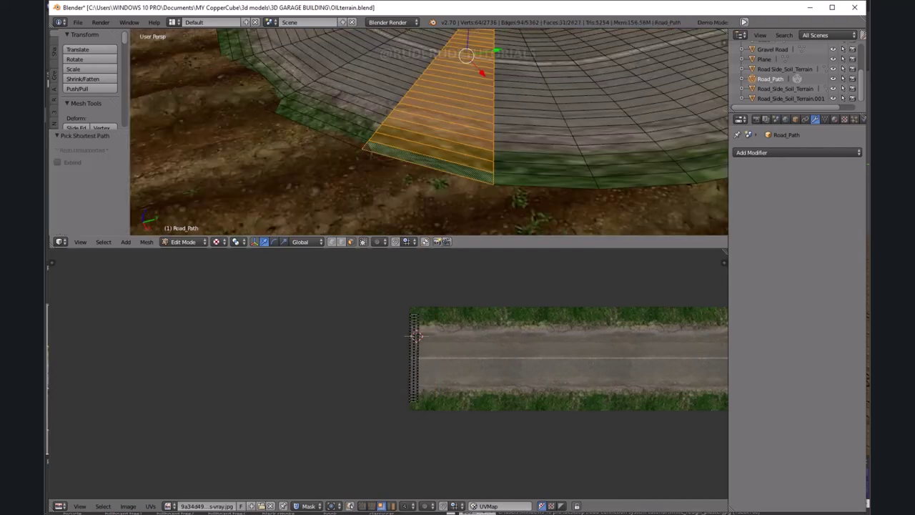
Scale the current road strip's UVs wider along X.
middle_drag(429, 136, 443, 128)
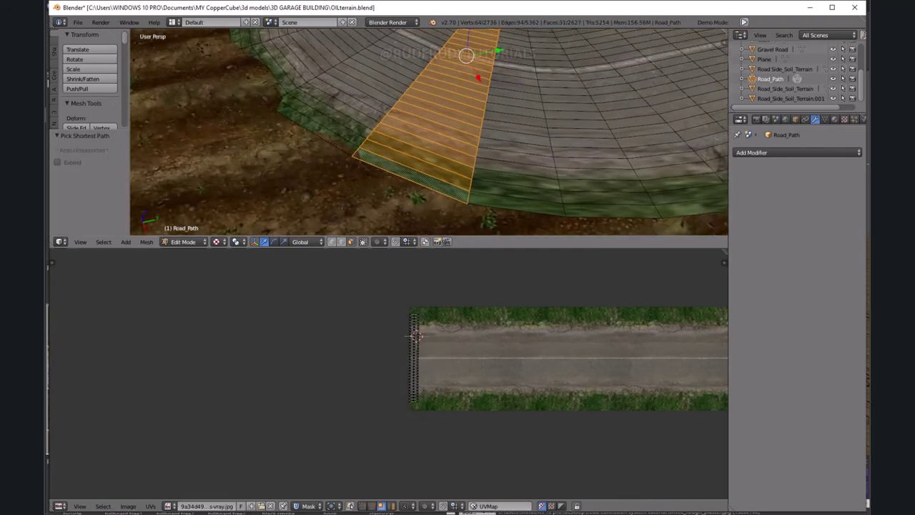
scroll(414, 362, up, 3)
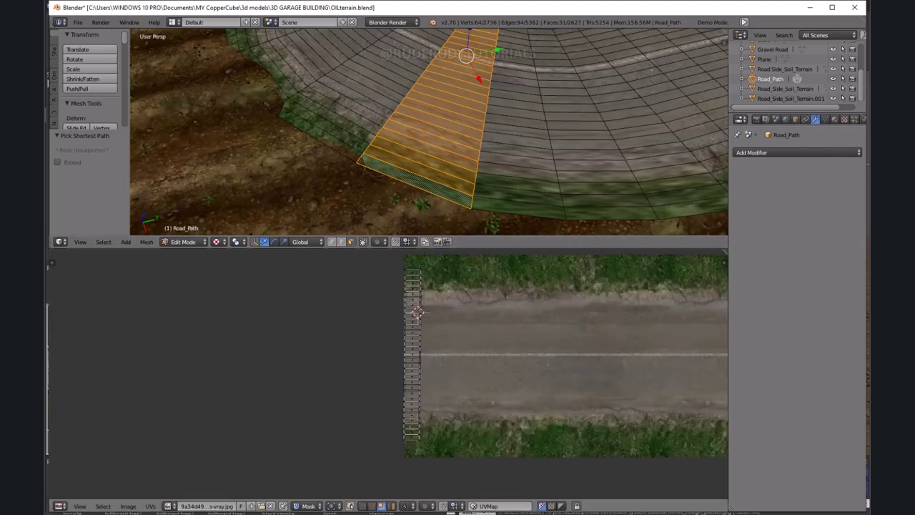
key(a)
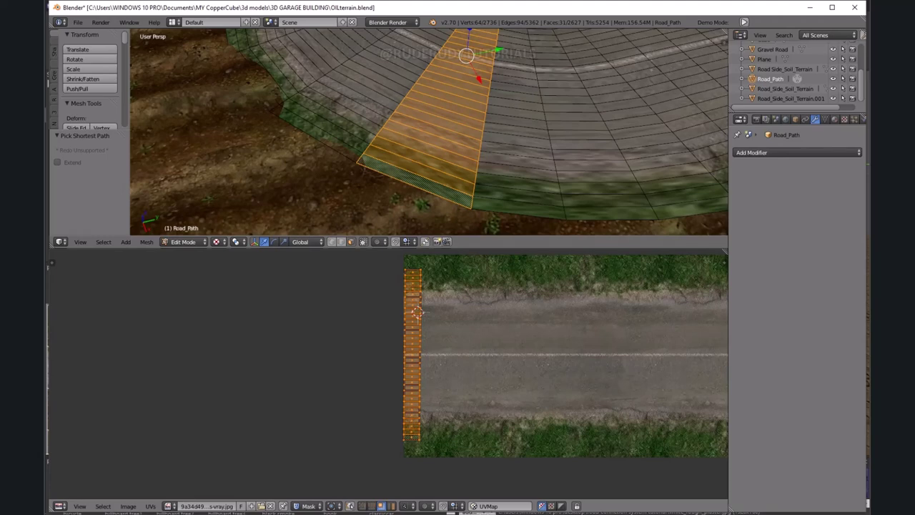
key(s)
key(x)
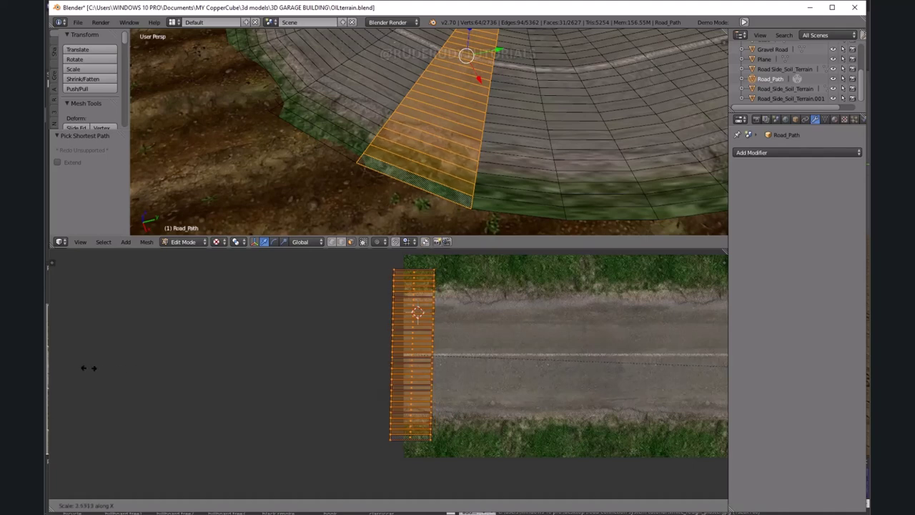
click(87, 368)
Select the next cross-strip of faces near the road corner and widen its UVs along X.
middle_drag(429, 142, 429, 143)
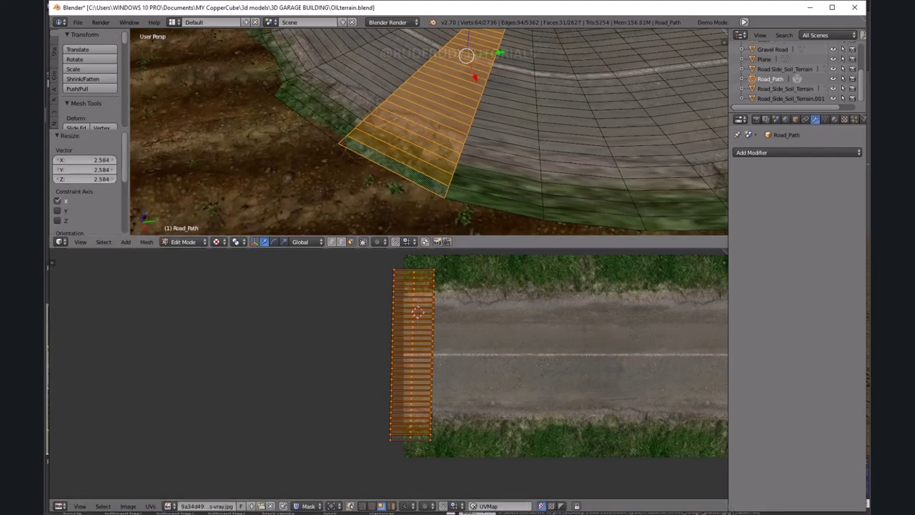
scroll(429, 132, up, 5)
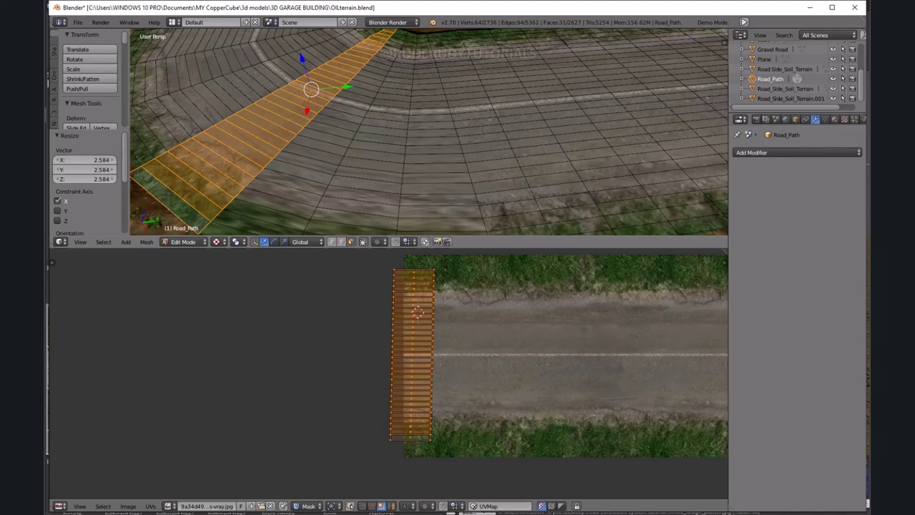
right_click(400, 36)
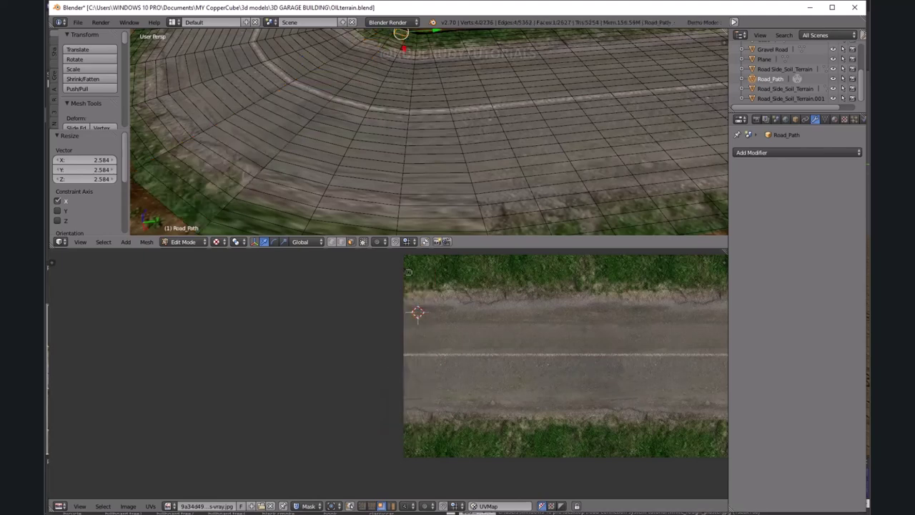
ctrl+right_click(264, 222)
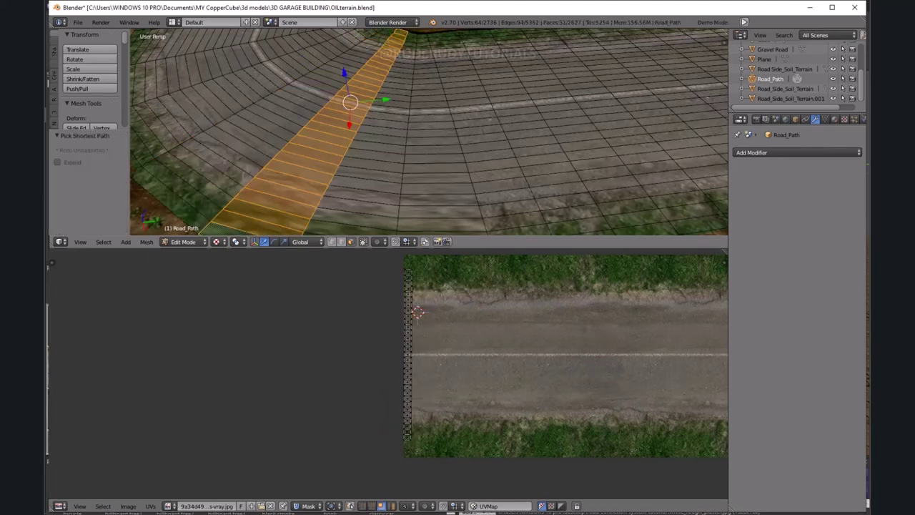
middle_drag(429, 143, 422, 154)
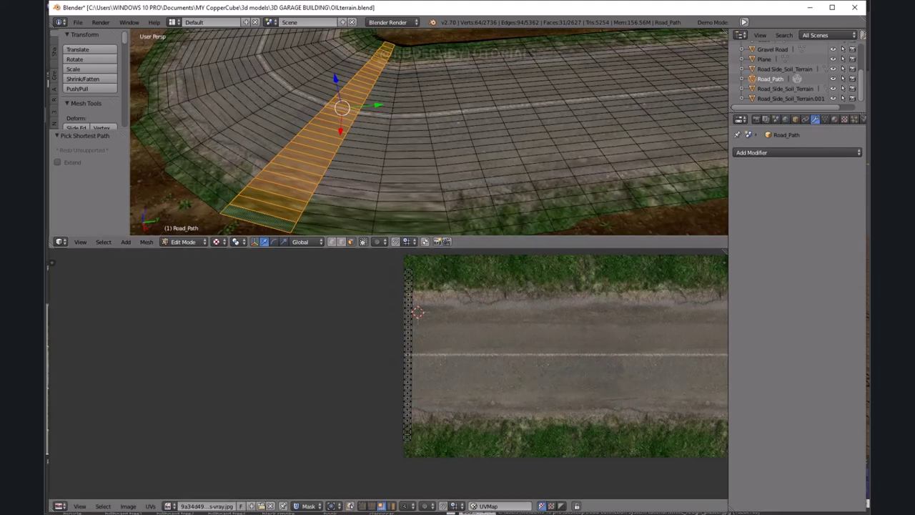
key(a)
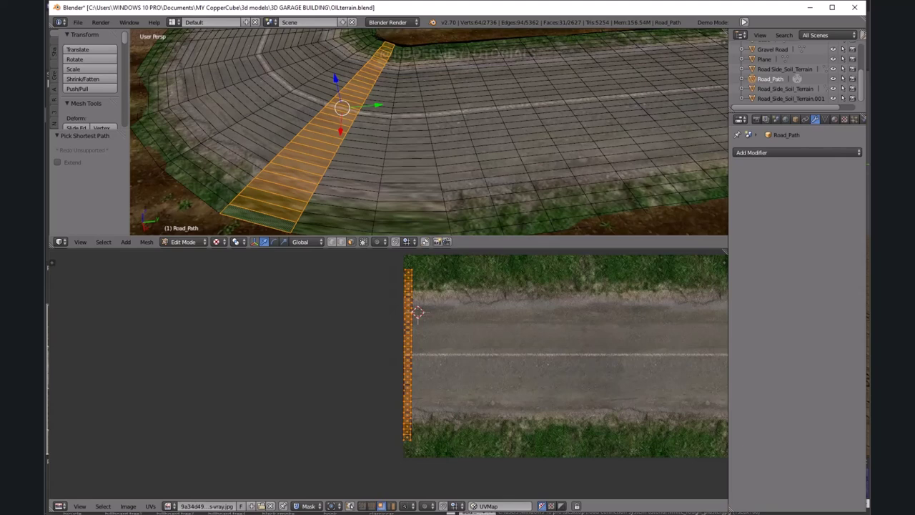
key(s)
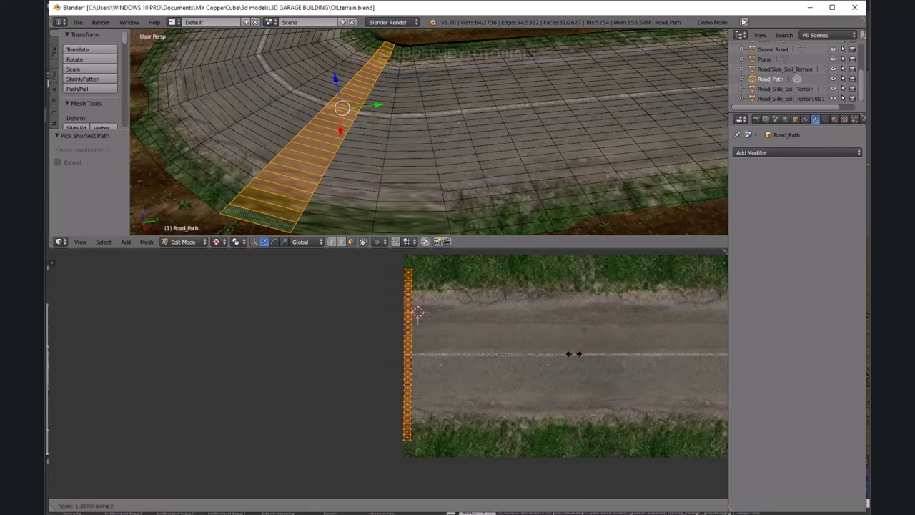
key(x)
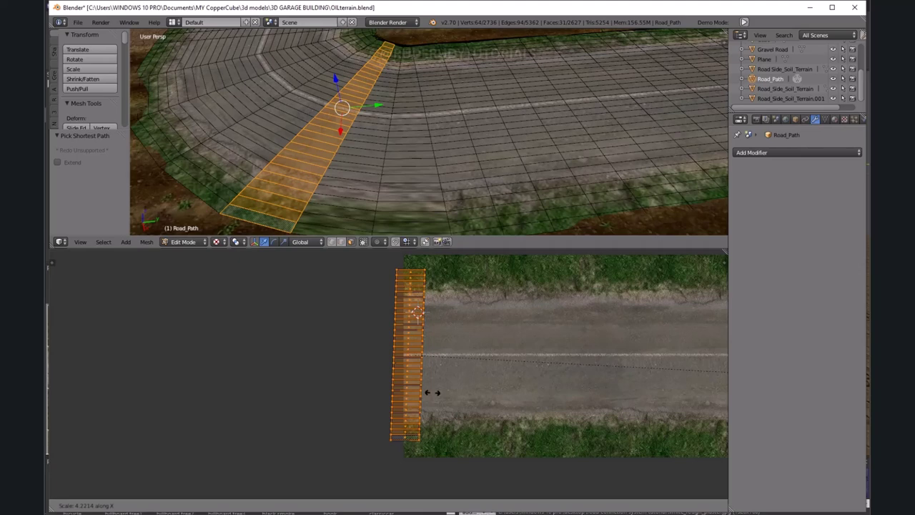
click(432, 392)
Widen the UVs of the following strip at the far road edge along X.
right_click(398, 47)
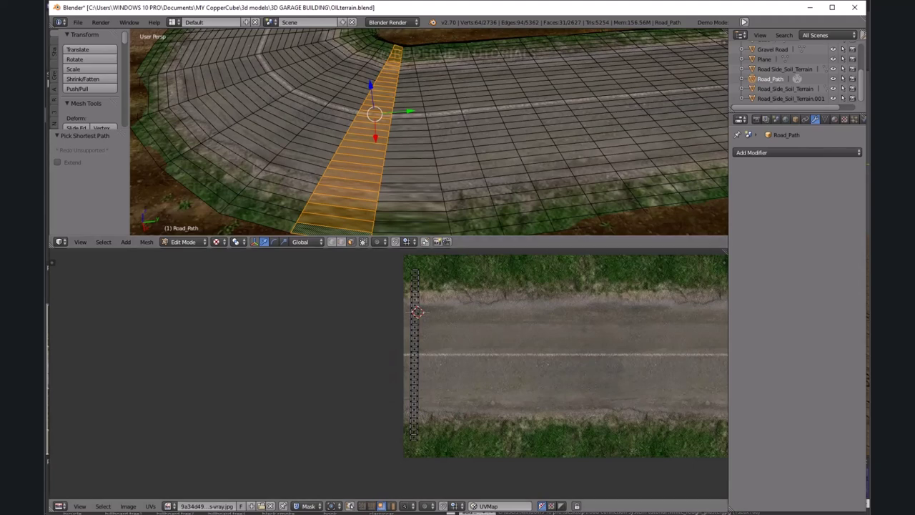
key(a)
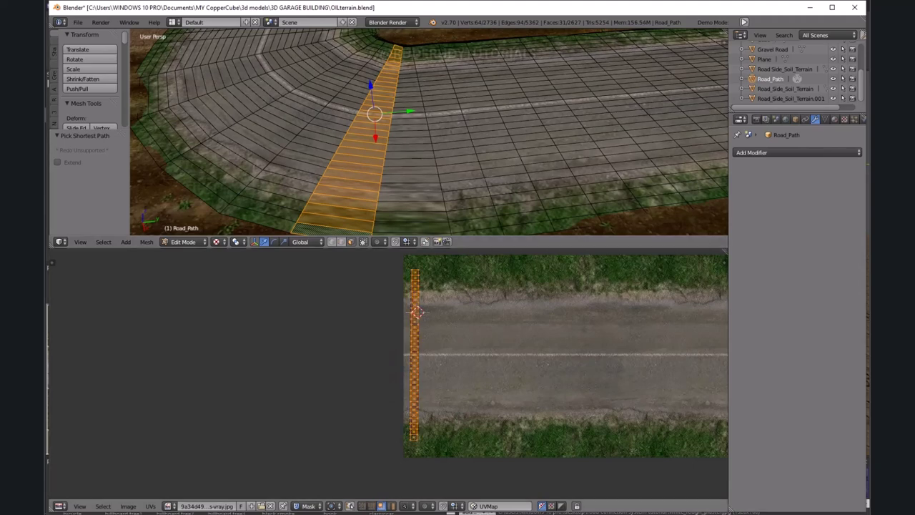
key(s)
key(x)
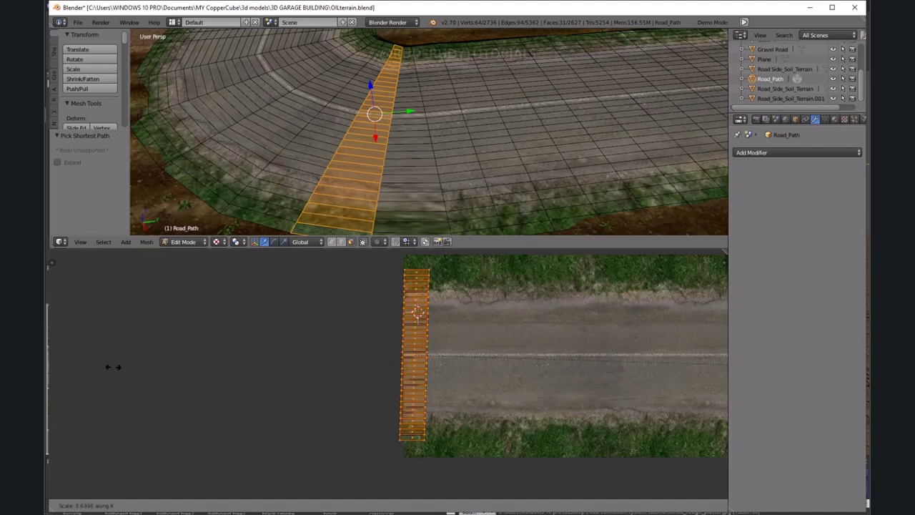
click(199, 376)
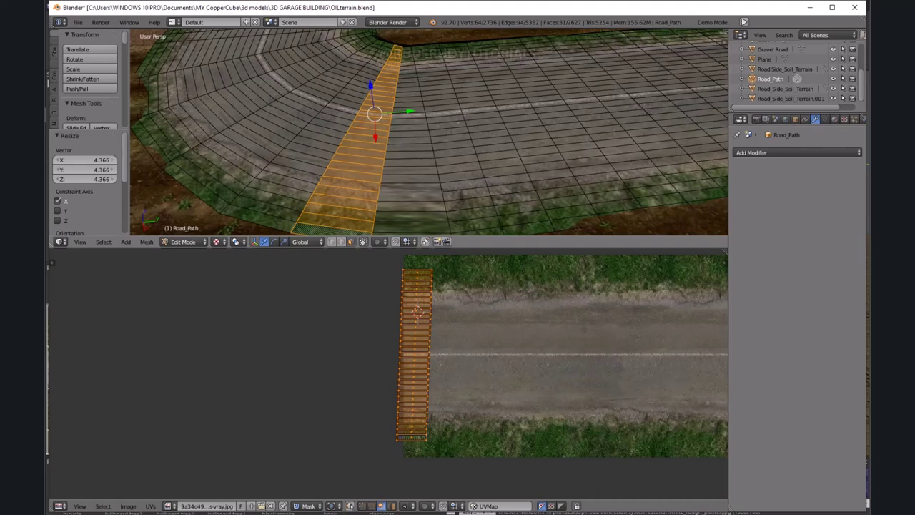
Select another cross-strip and scale its UVs 4.424 along X.
right_click(406, 52)
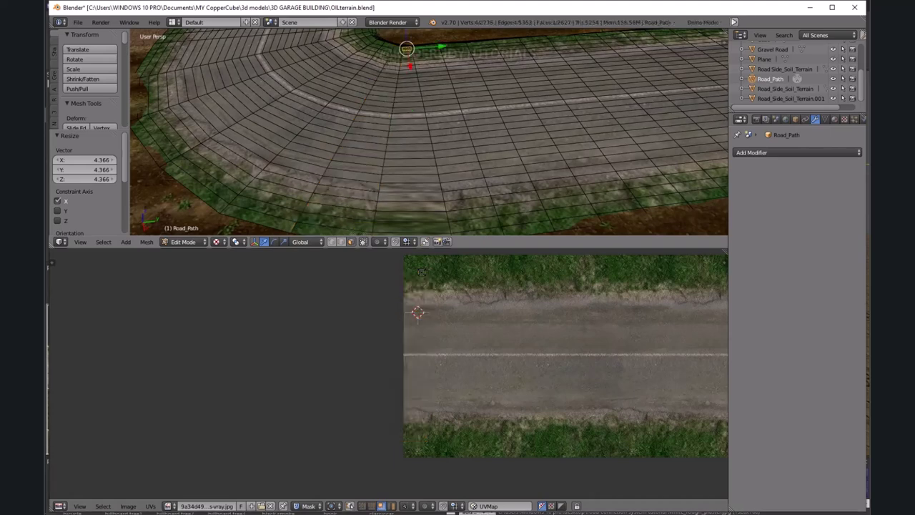
middle_drag(406, 51, 415, 57)
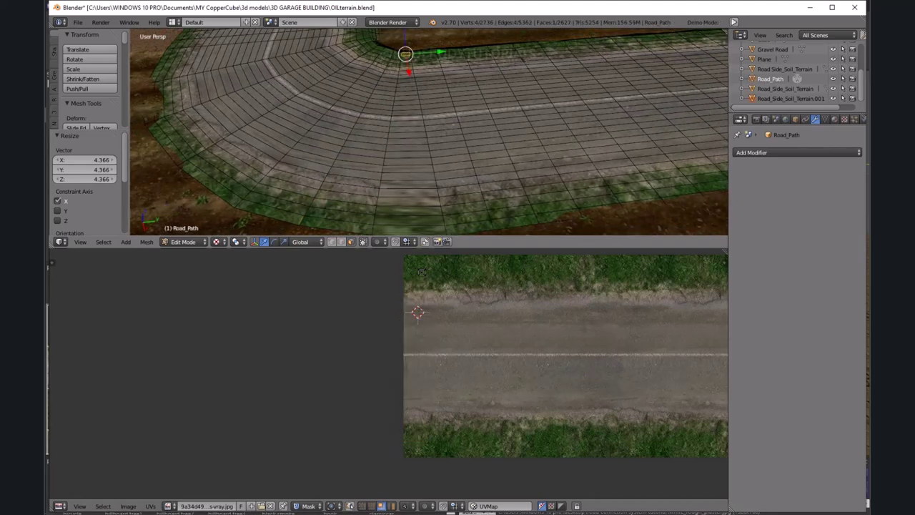
ctrl+right_click(407, 226)
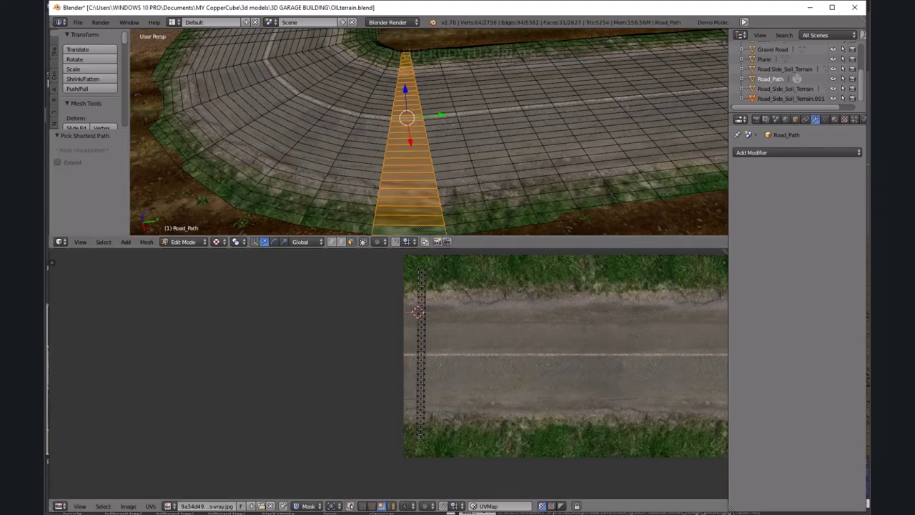
key(a)
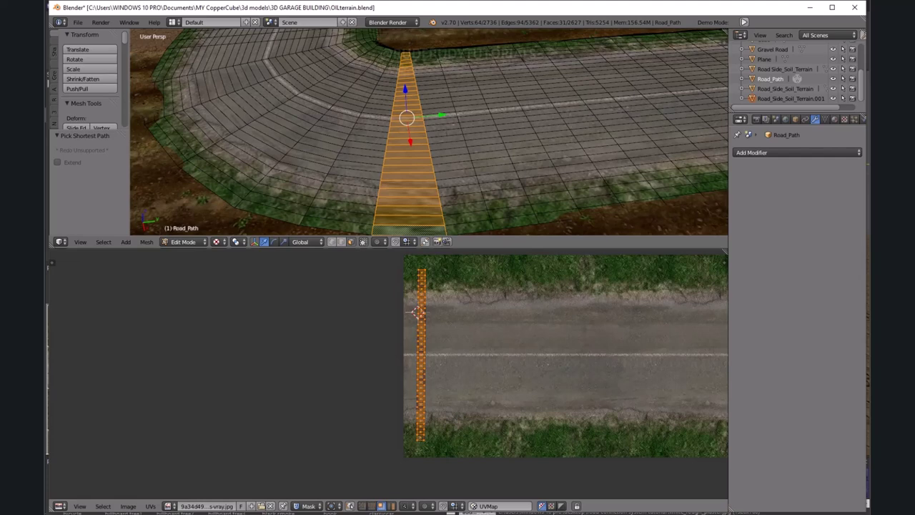
key(s)
key(x)
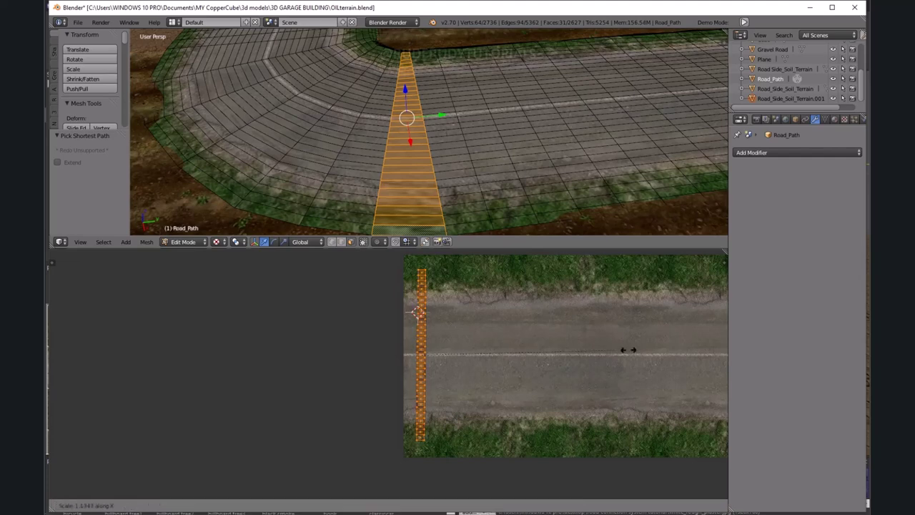
click(499, 396)
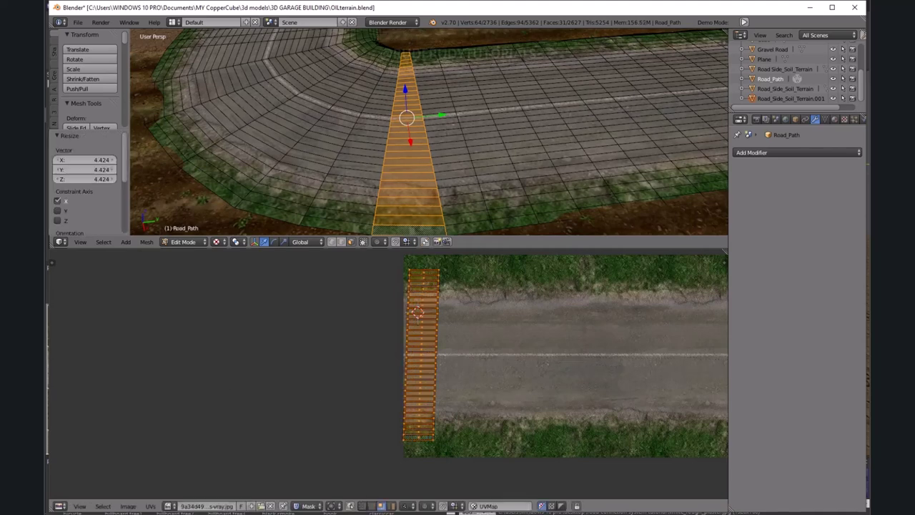
middle_drag(500, 142, 457, 150)
scroll(429, 132, up, 1)
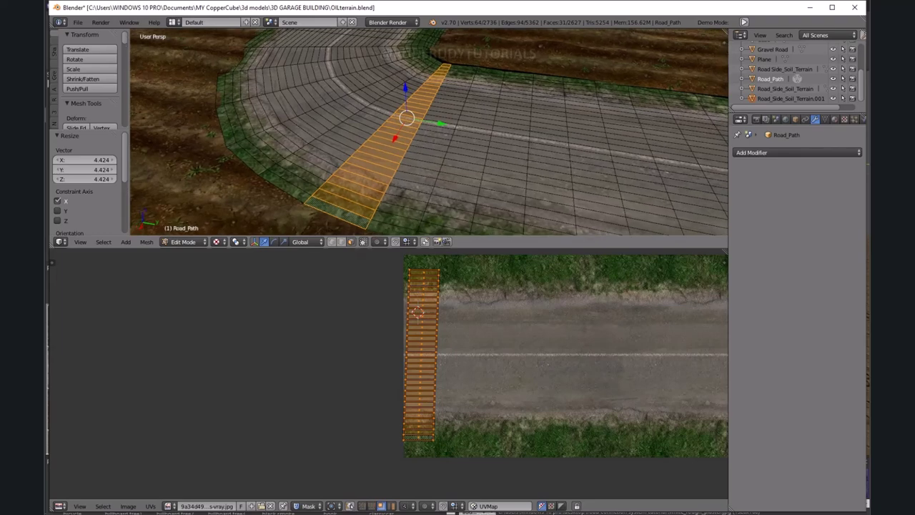
scroll(429, 132, up, 2)
scroll(429, 132, up, 2)
scroll(429, 132, up, 2)
scroll(429, 132, down, 5)
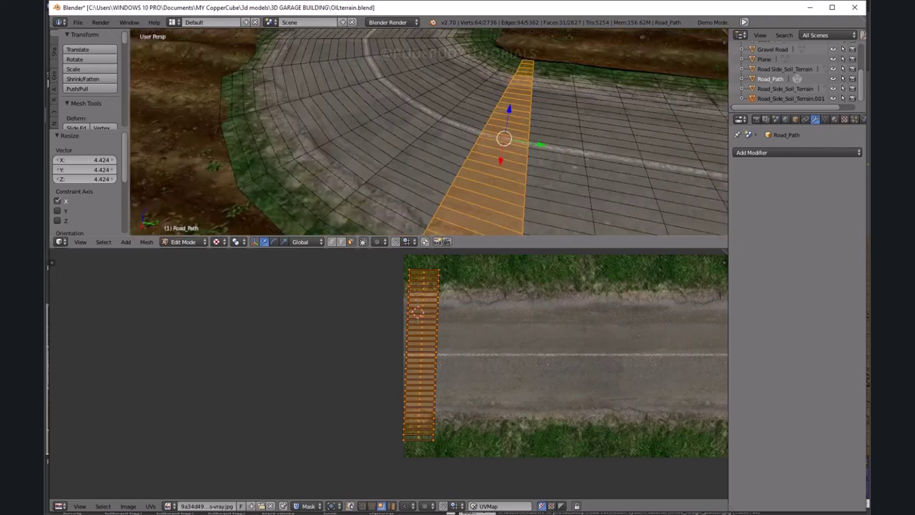
mouse_move(429, 143)
middle_down()
mouse_move(222, 143)
mouse_move(190, 126)
middle_up()
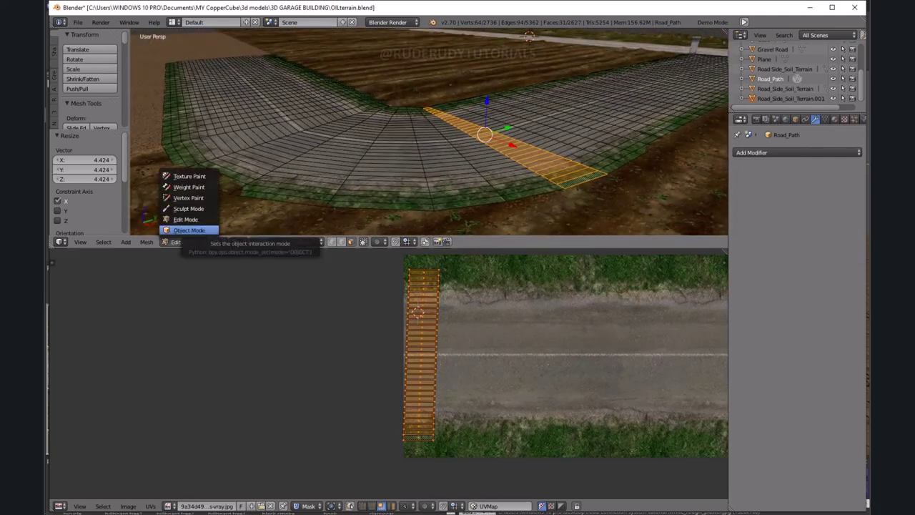
Return Road_Path to Object Mode and inspect the textured bend with its white centre line.
click(189, 230)
mouse_move(429, 132)
middle_down()
mouse_move(428, 114)
mouse_move(429, 139)
middle_up()
scroll(429, 132, up, 2)
scroll(429, 132, up, 2)
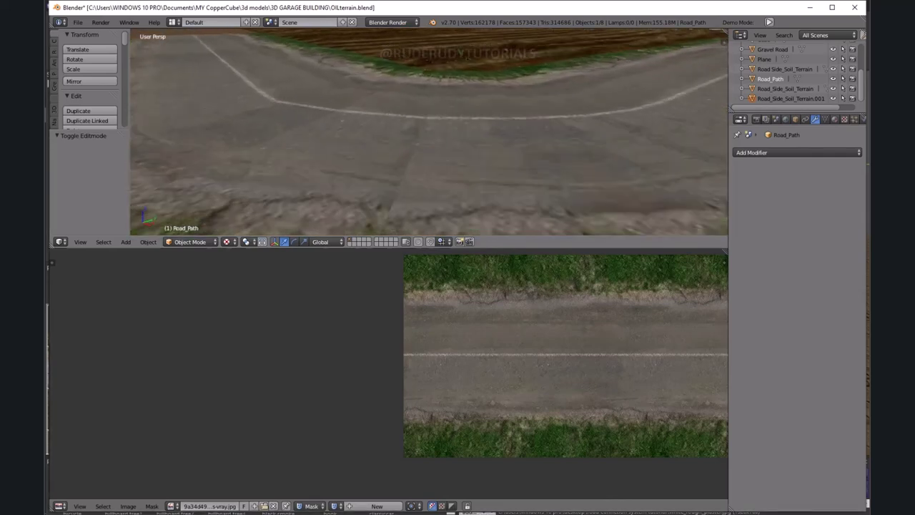
scroll(429, 132, up, 2)
scroll(429, 132, up, 2)
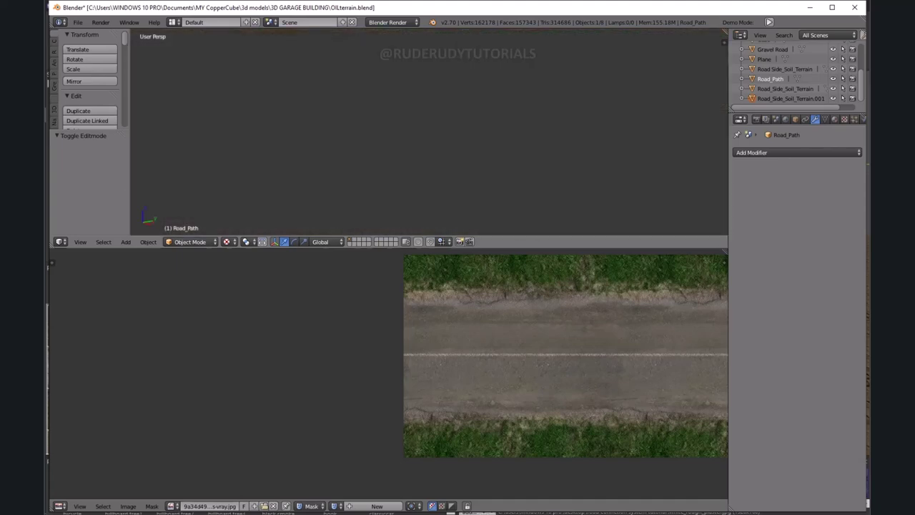
scroll(429, 132, down, 1)
scroll(428, 133, down, 2)
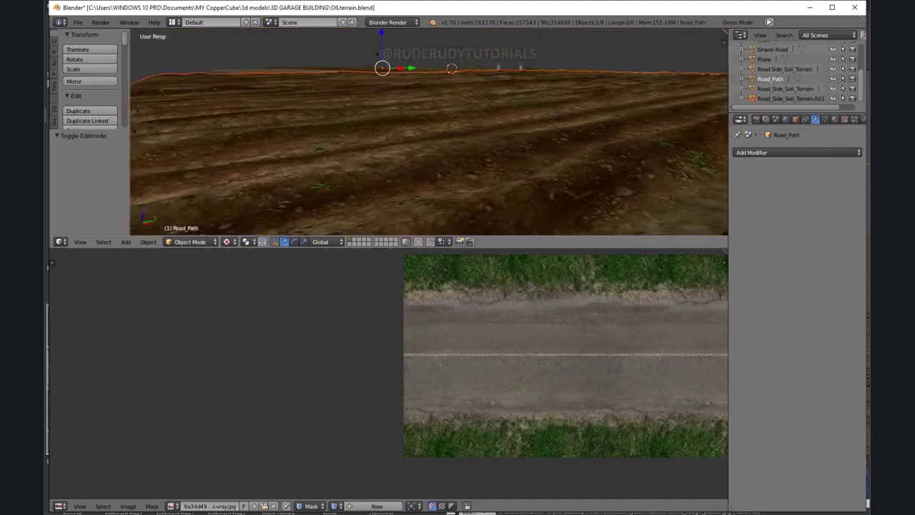
middle_drag(429, 133, 457, 186)
scroll(453, 109, up, 2)
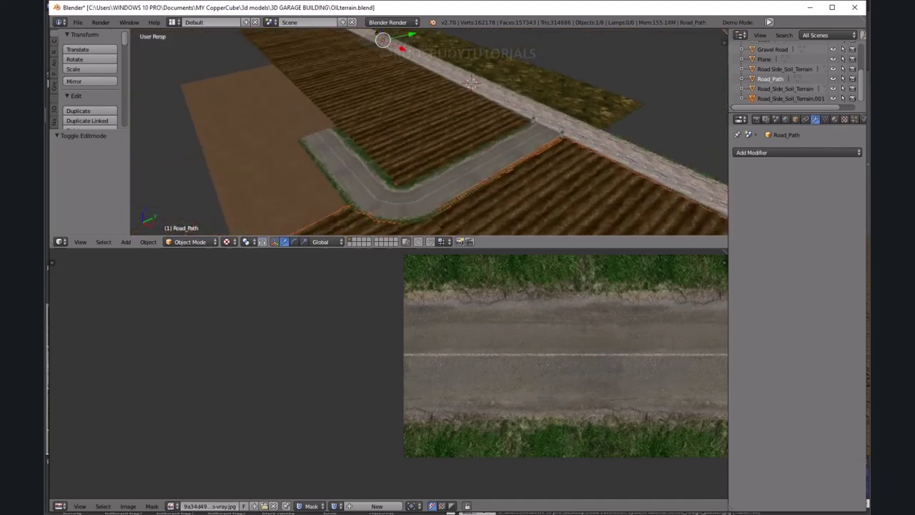
scroll(453, 109, up, 2)
scroll(453, 109, up, 2)
scroll(453, 109, up, 2)
scroll(453, 110, up, 1)
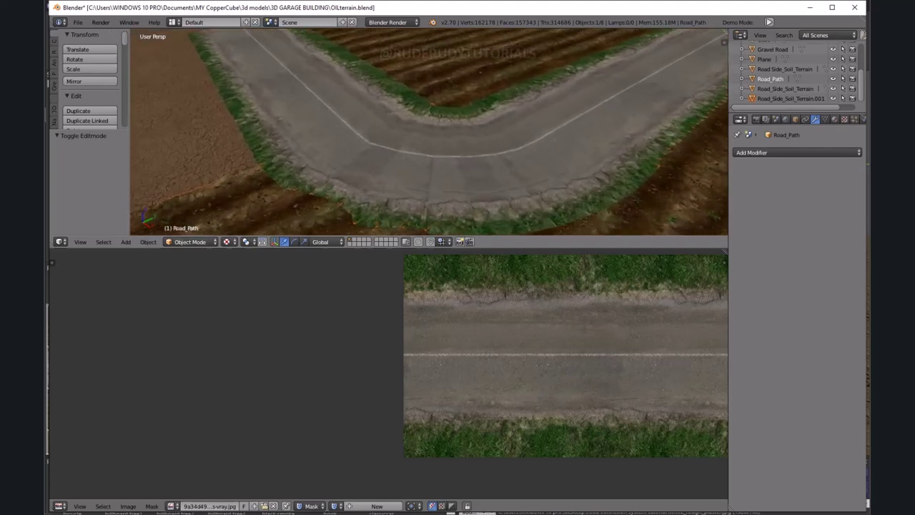
scroll(454, 109, up, 1)
scroll(453, 109, up, 1)
scroll(453, 109, up, 1)
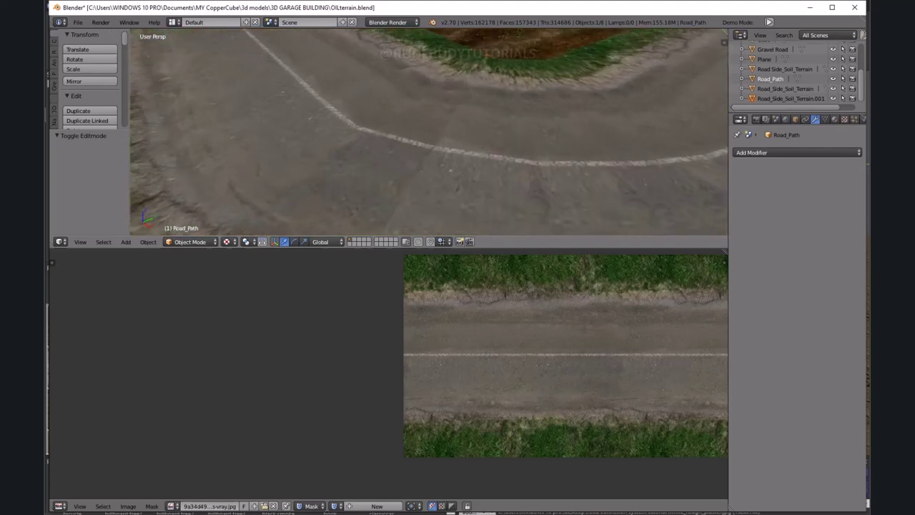
mouse_move(453, 109)
middle_down()
mouse_move(458, 125)
mouse_move(455, 114)
middle_up()
scroll(429, 132, down, 2)
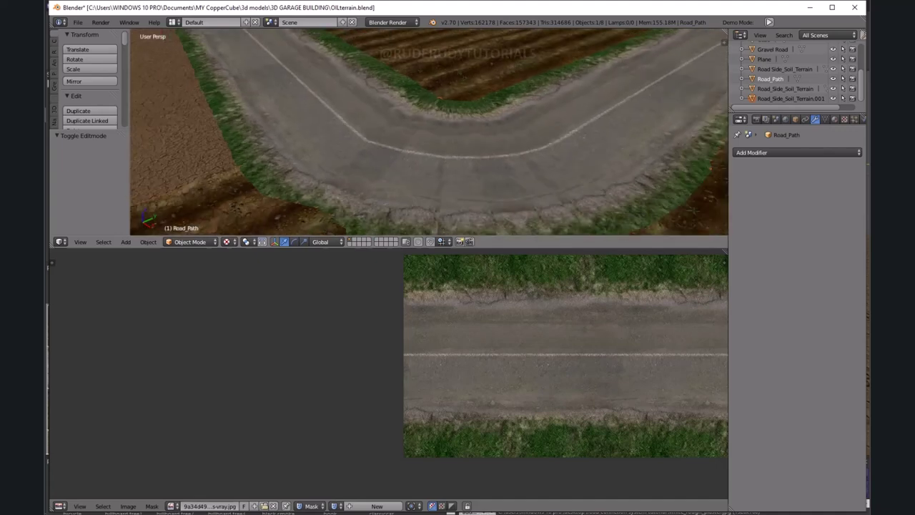
Export the scene with the reworked Road_Path as a Wavefront OBJ file.
click(77, 22)
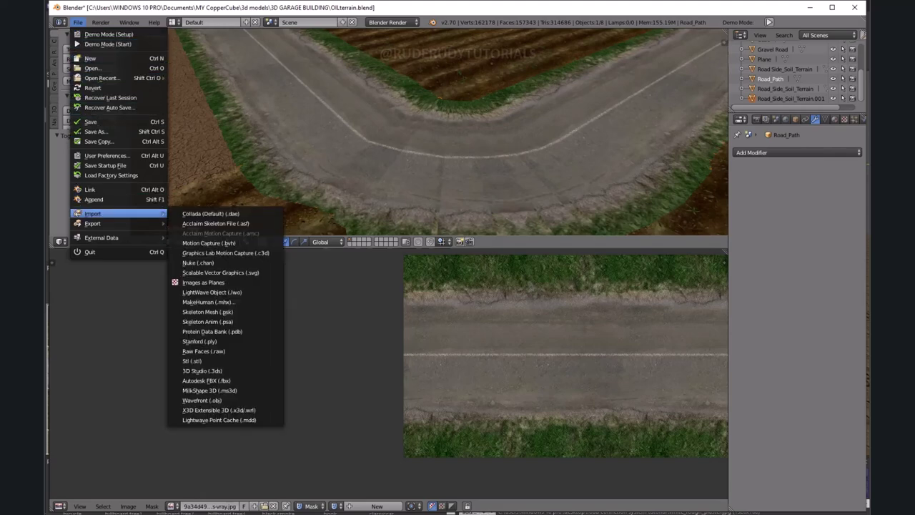
mouse_move(107, 223)
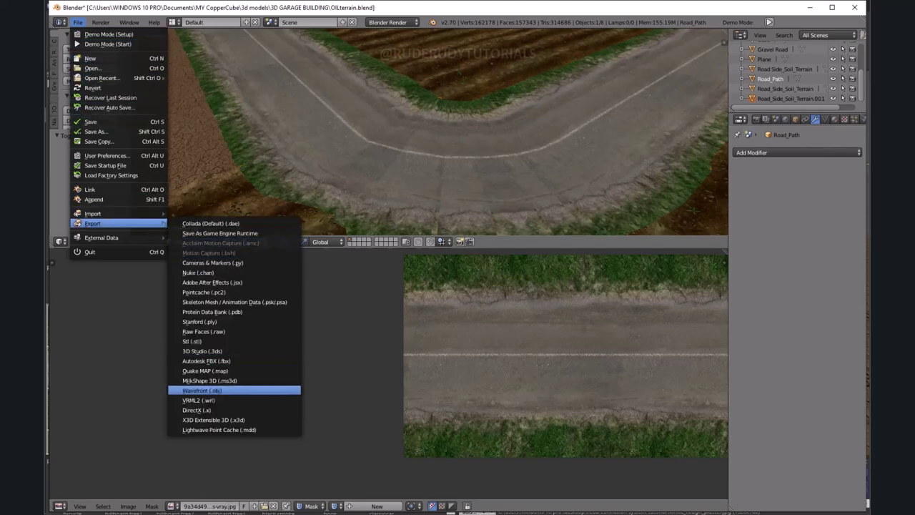
click(201, 391)
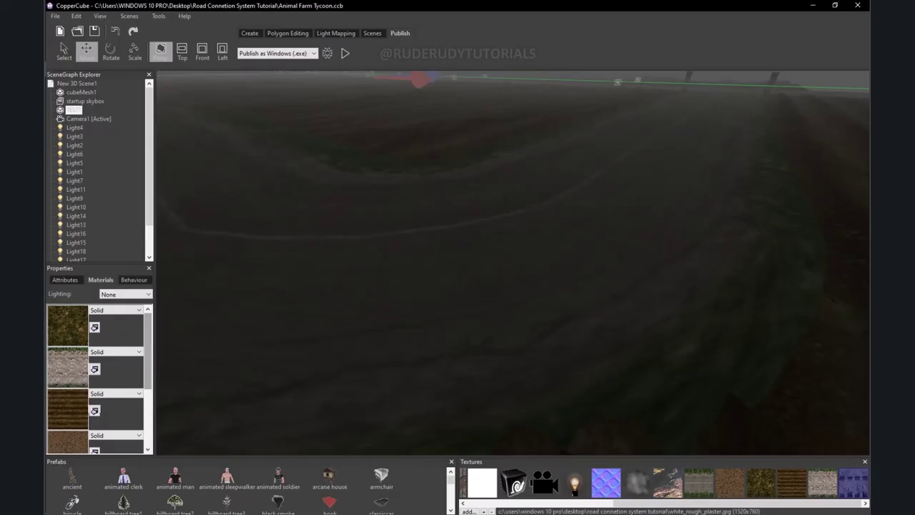
right_click(74, 109)
Load TESTr6obj.obj as the node's new mesh, toggling lighting to Dynamic and back to None.
mouse_move(110, 136)
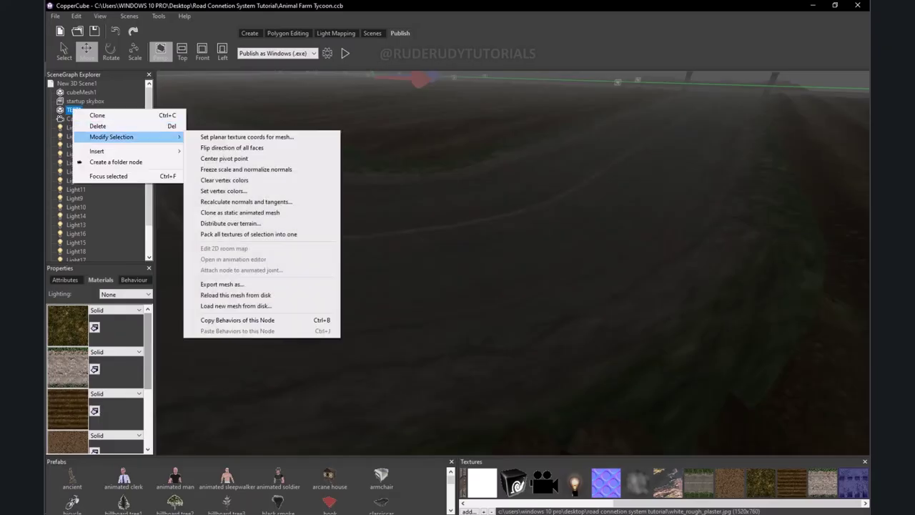
click(236, 305)
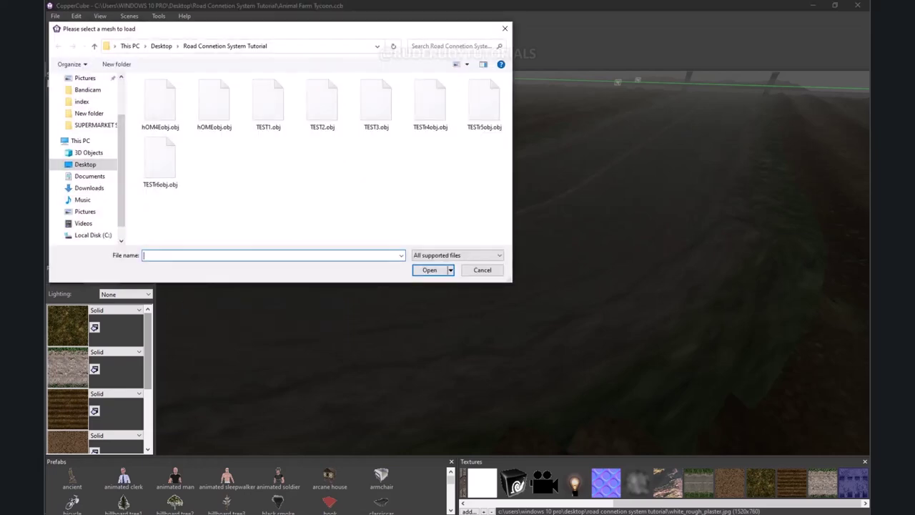
double_click(160, 163)
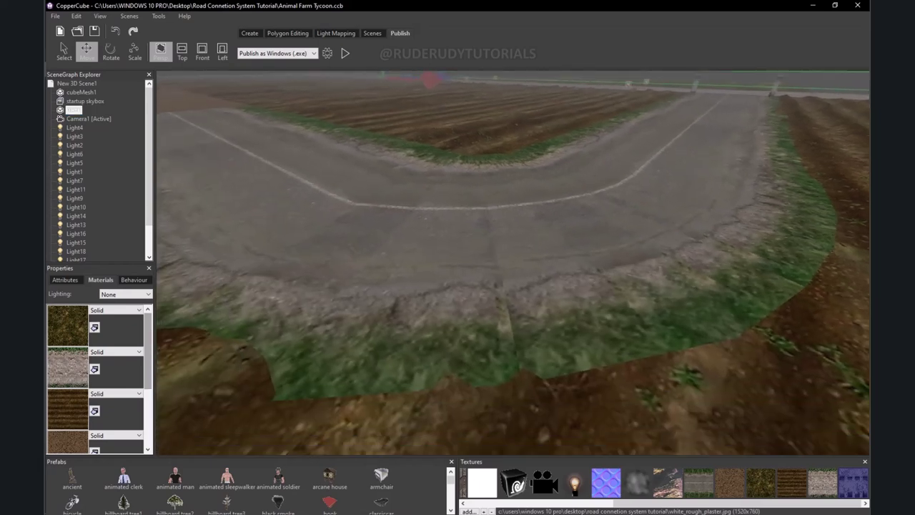
click(112, 305)
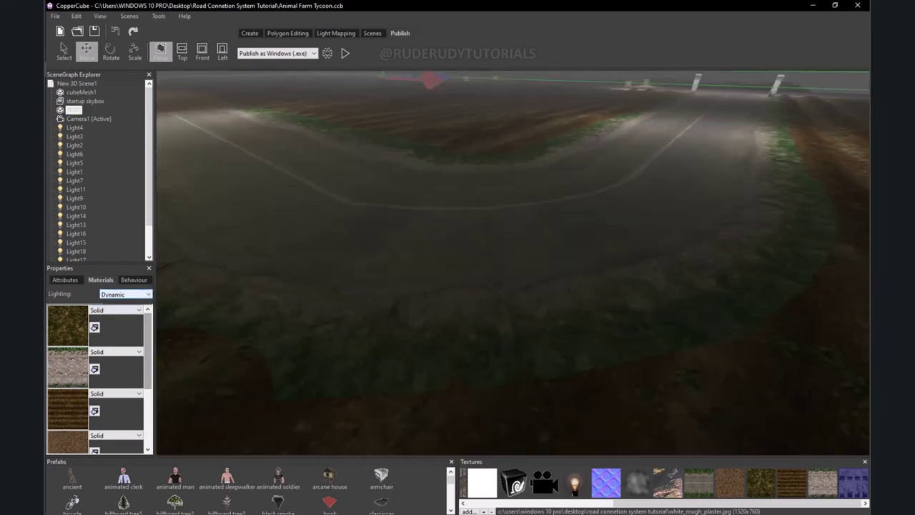
click(125, 293)
click(107, 303)
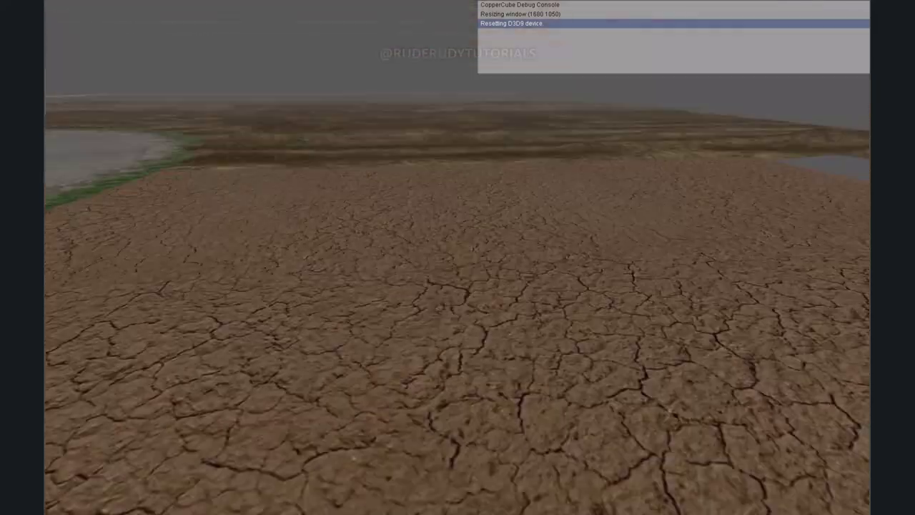
Walk onto the curved road in the preview, look around its grassy edges, then exit with Escape.
key(Up)
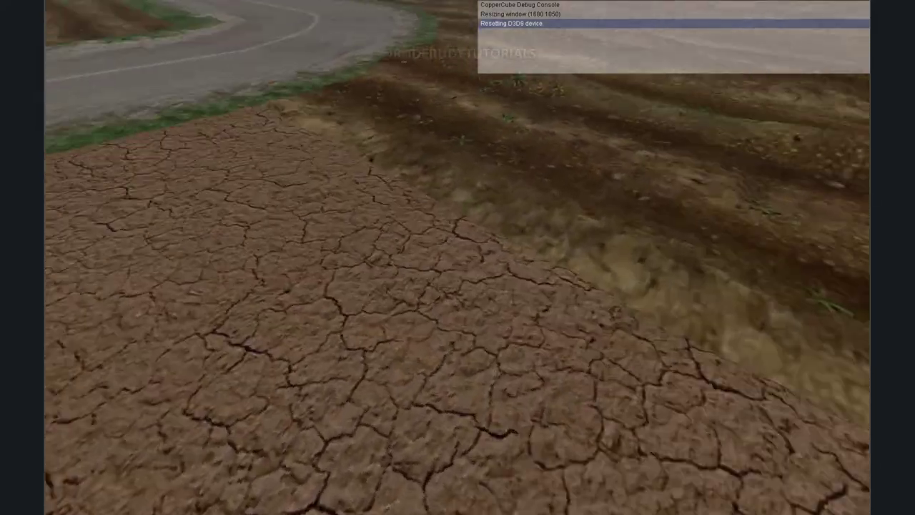
key(Up)
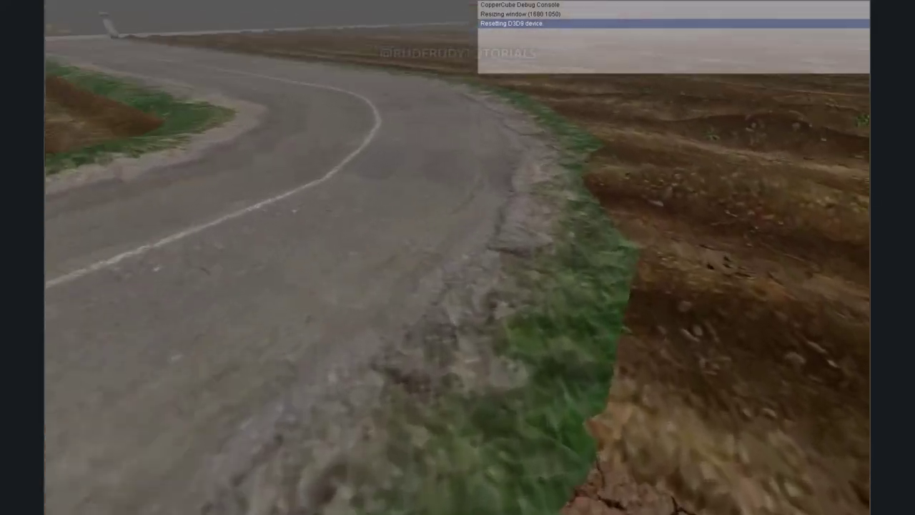
key(Up)
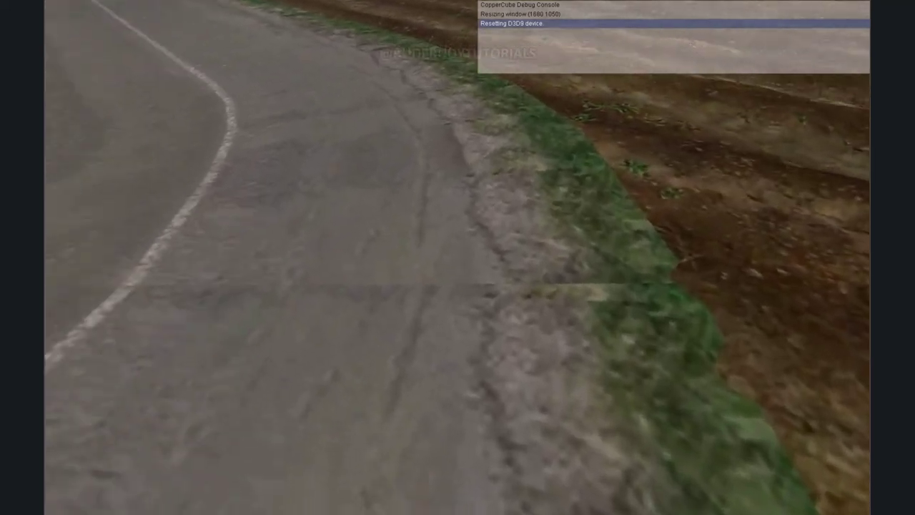
key(Up)
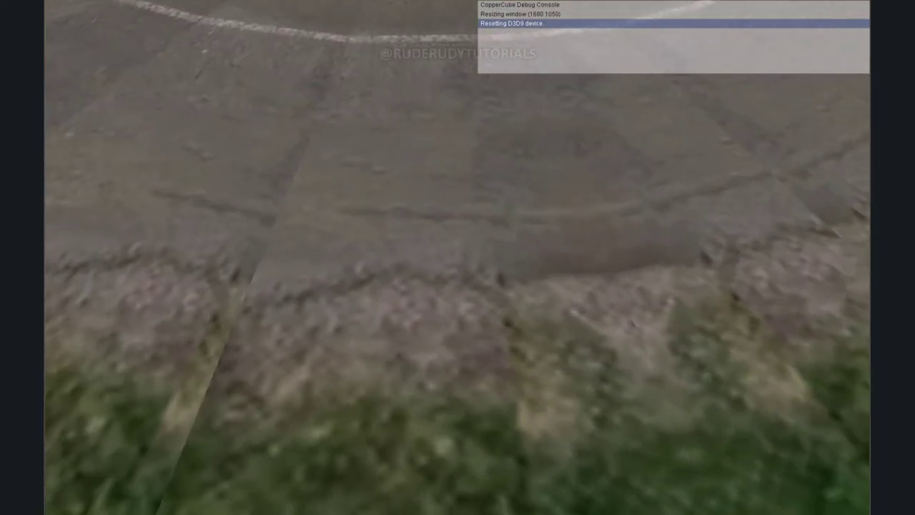
key(Left)
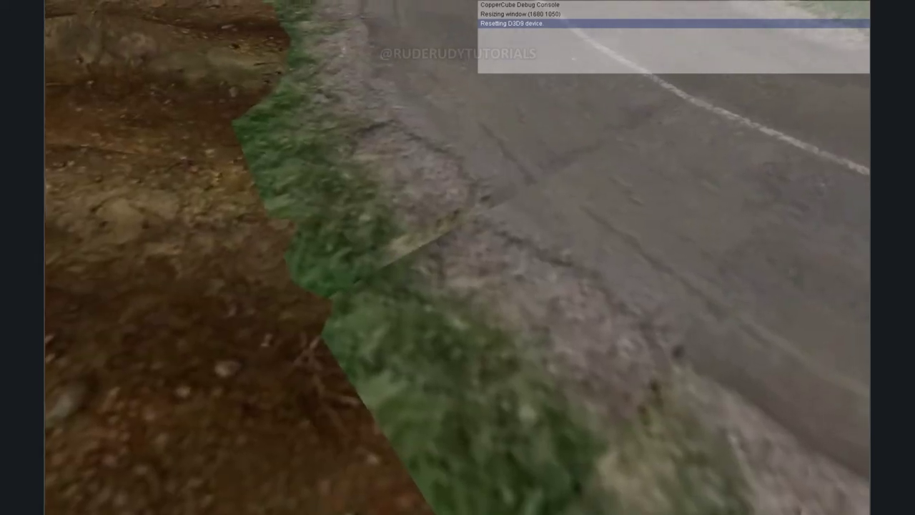
key(Up)
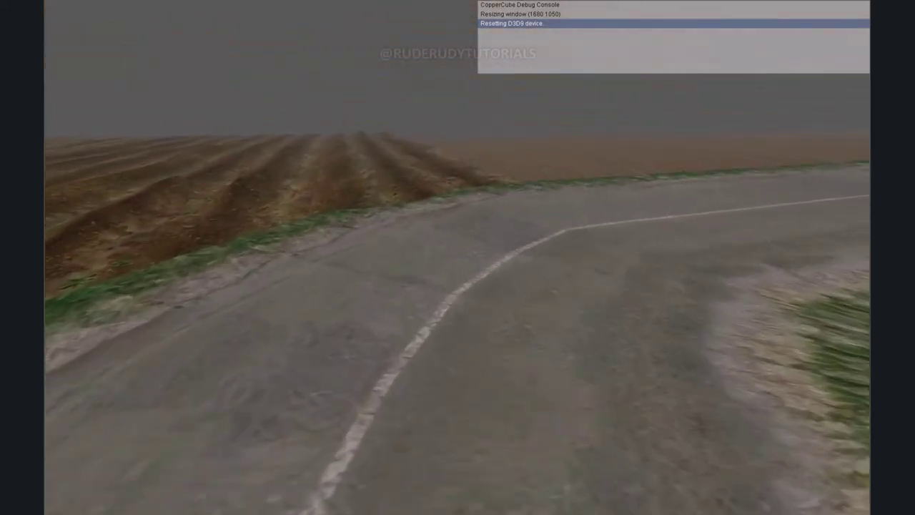
key(Right)
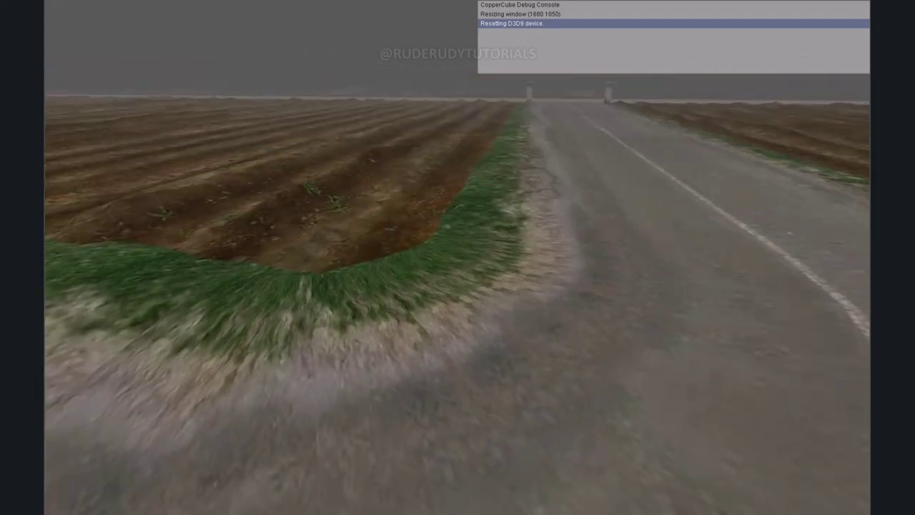
key(Right)
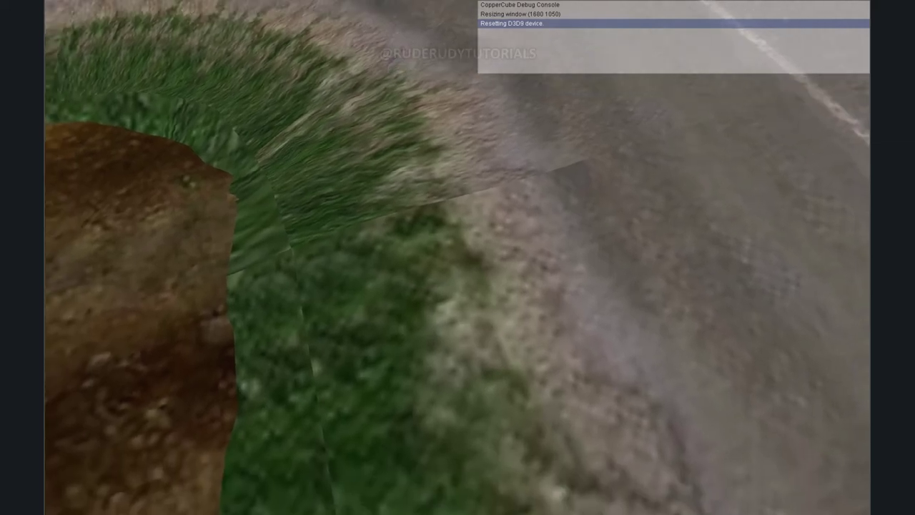
key(Left)
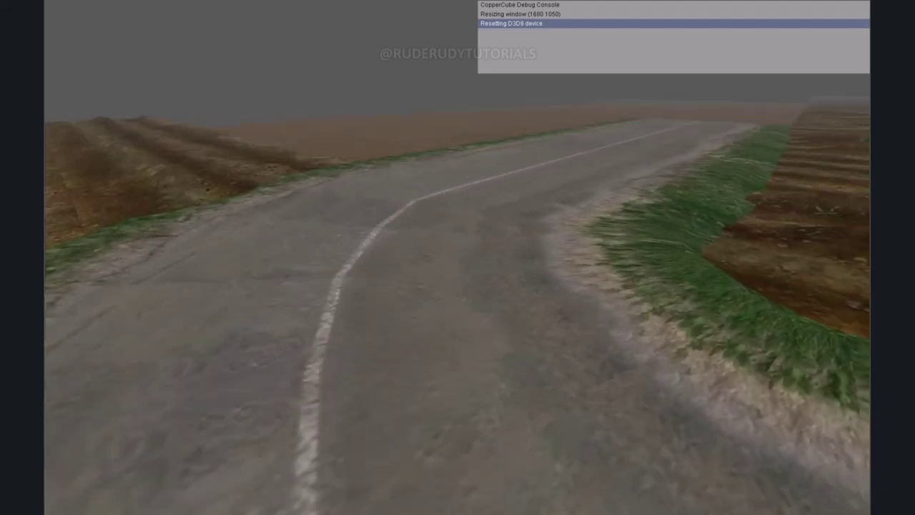
key(Escape)
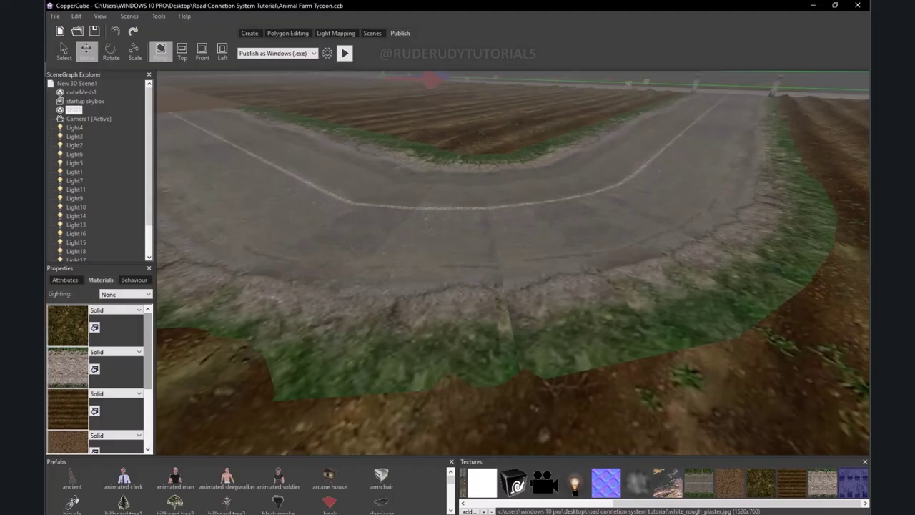
Switch the road mesh's Lighting setting to Dynamic.
key(Down)
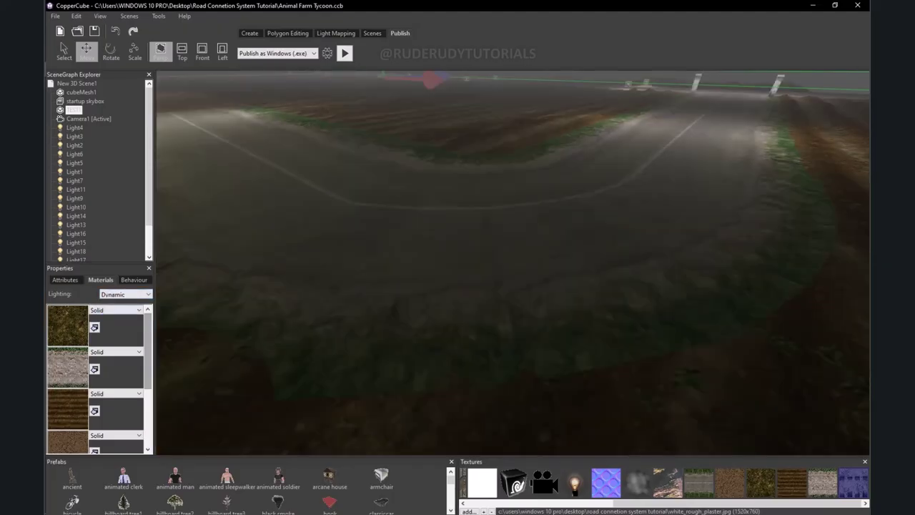